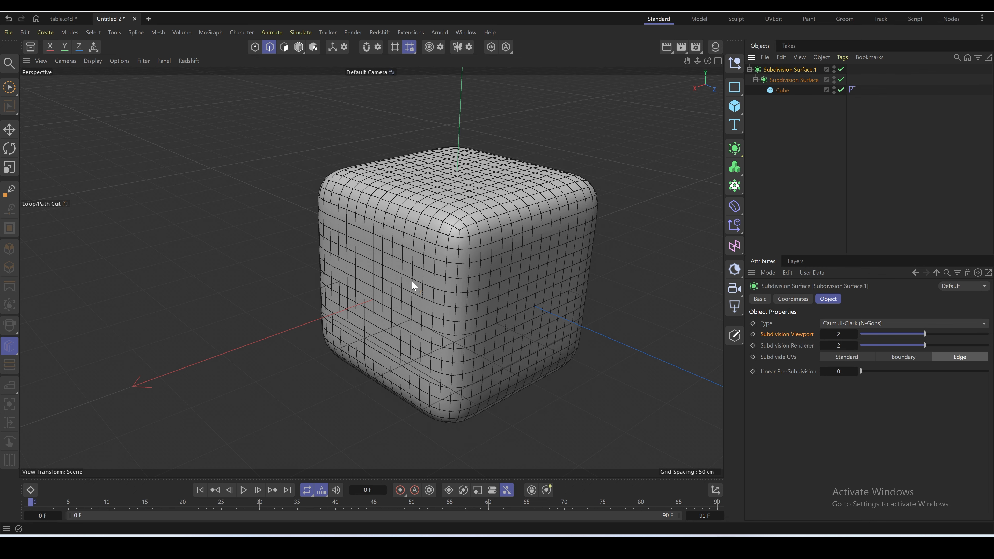
Remove the second Subdivision Surface level and delete the subdivided cube from the scene.
left_click_drag(412, 280, 504, 196, "alt")
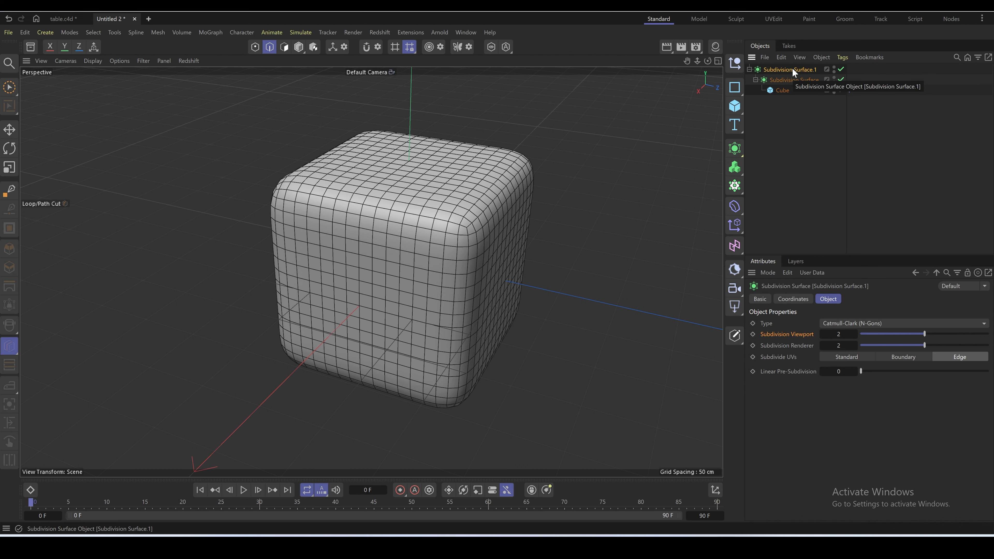
left_click_drag(781, 80, 773, 80)
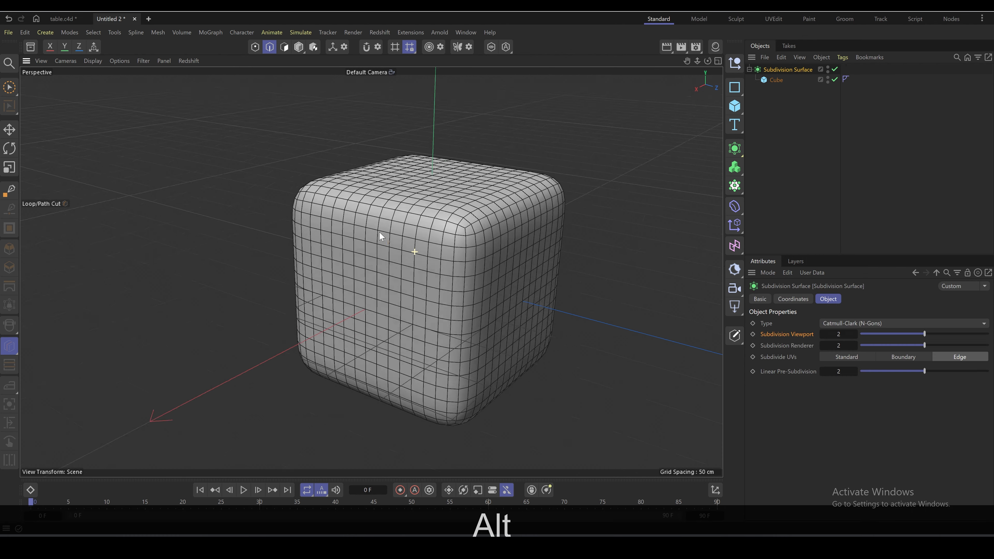
left_click_drag(490, 266, 428, 215, "alt")
left_click(845, 79)
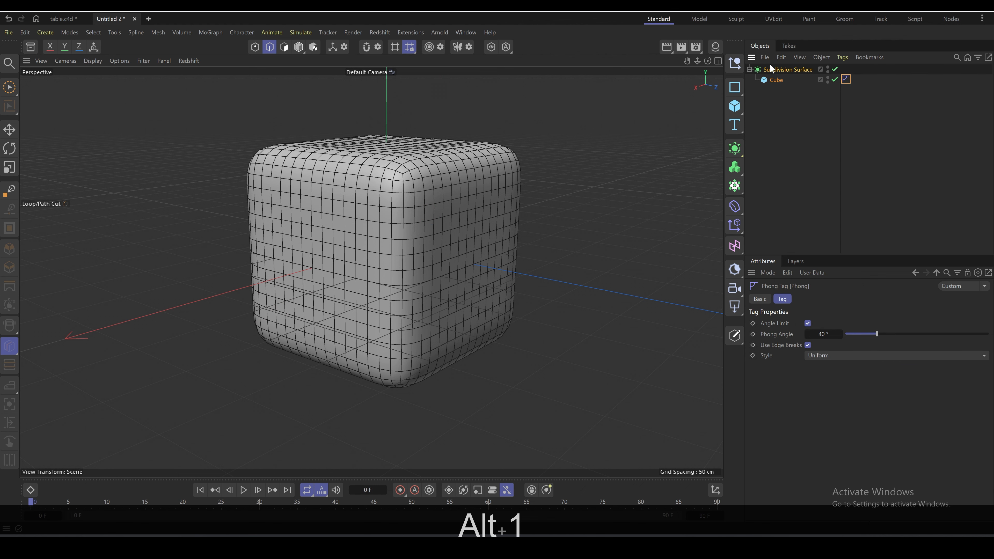
key("Delete")
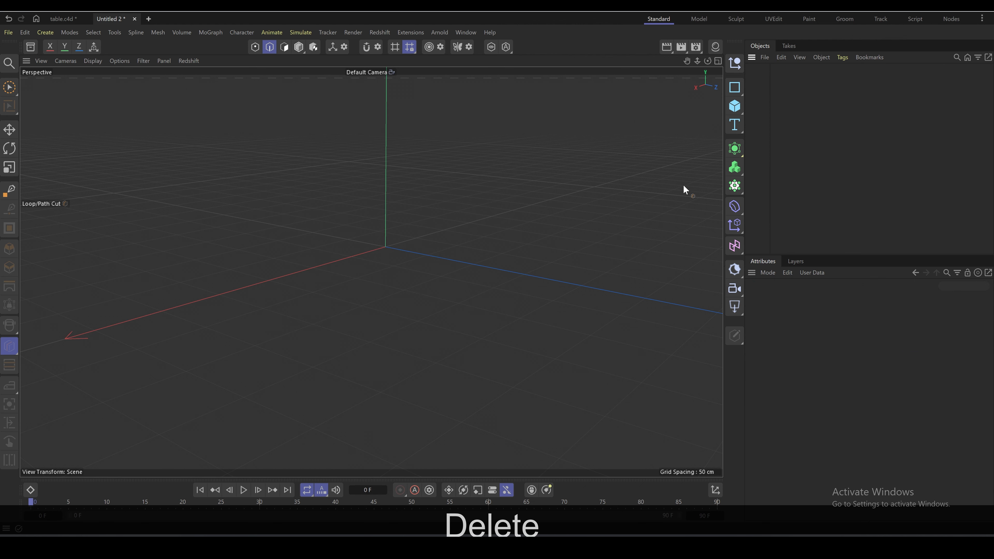
Create a 400 cm plane, add a Cloth Surface generator and place the plane inside it.
left_click(735, 148)
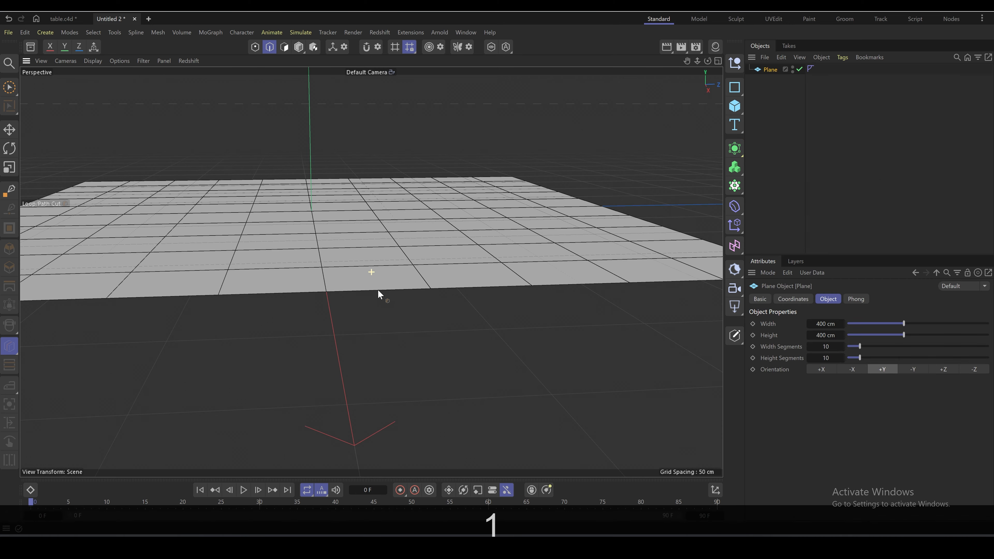
left_click_drag(377, 289, 425, 282, "alt")
left_click(735, 148)
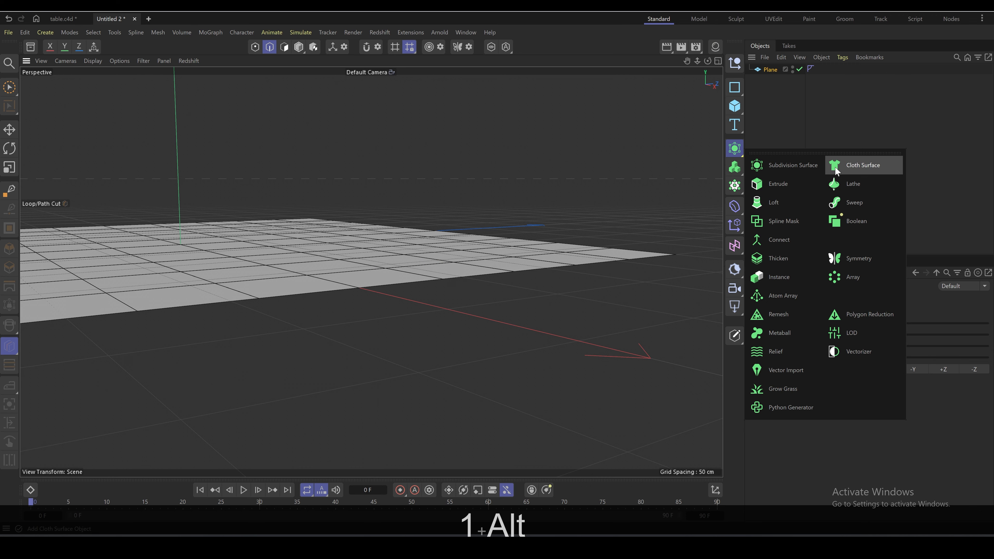
left_click(851, 167)
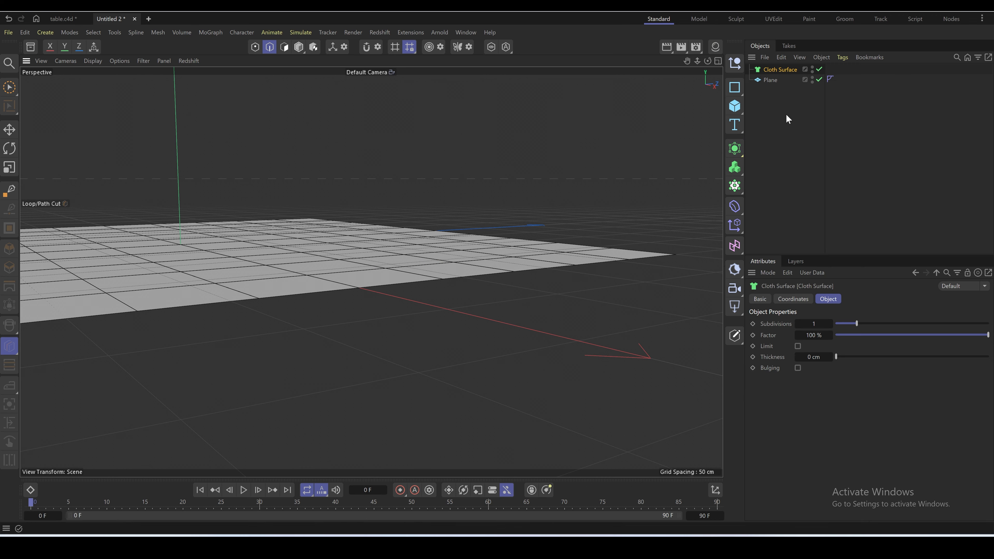
left_click_drag(771, 71, 769, 72)
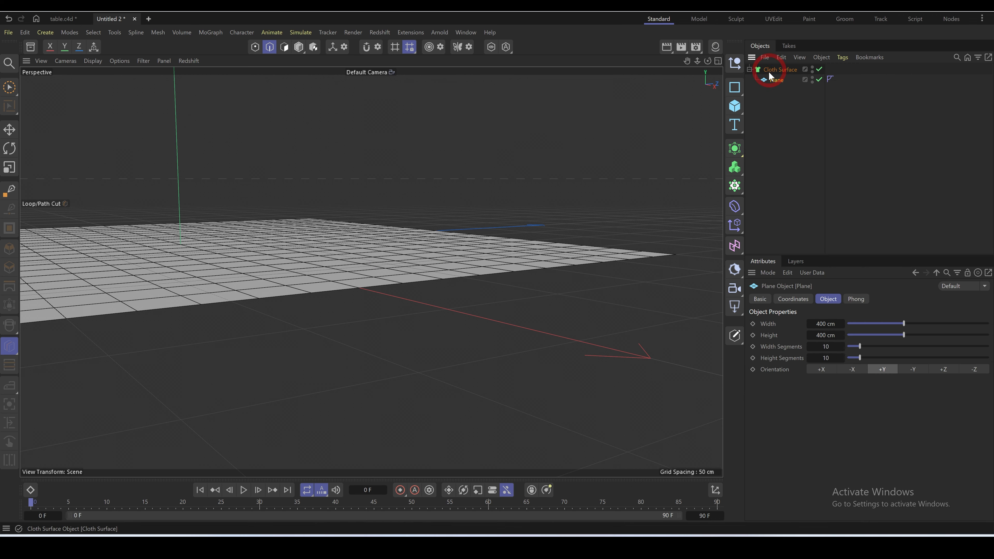
left_click_drag(635, 139, 606, 337, "alt")
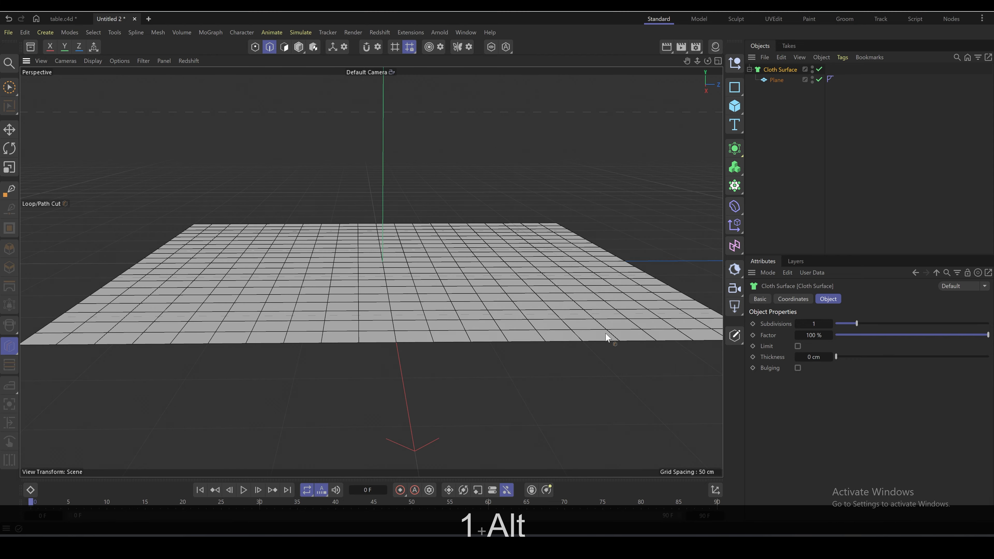
Set the Cloth Surface thickness to 33.8 cm.
left_click_drag(805, 356, 791, 353)
scroll(586, 315, "down", 3)
left_click_drag(586, 315, 652, 292, "alt")
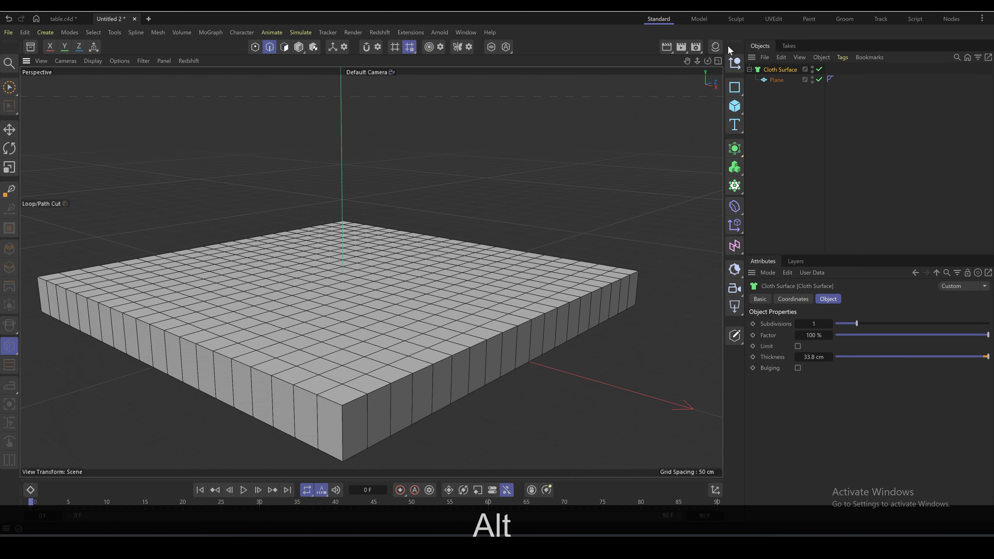
Take the plane out of the Cloth Surface and delete the generator.
left_click_drag(781, 98, 774, 74)
left_click(784, 69)
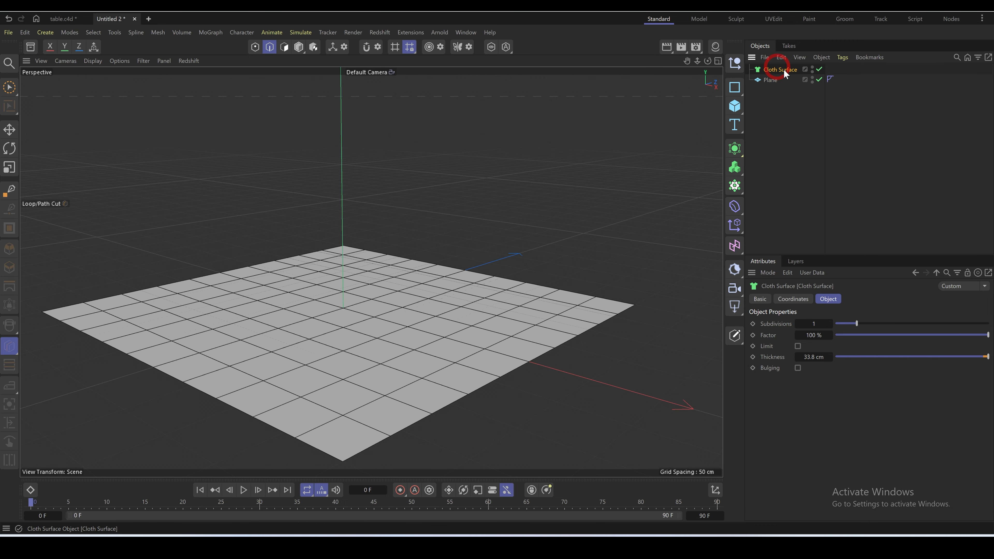
key("Delete")
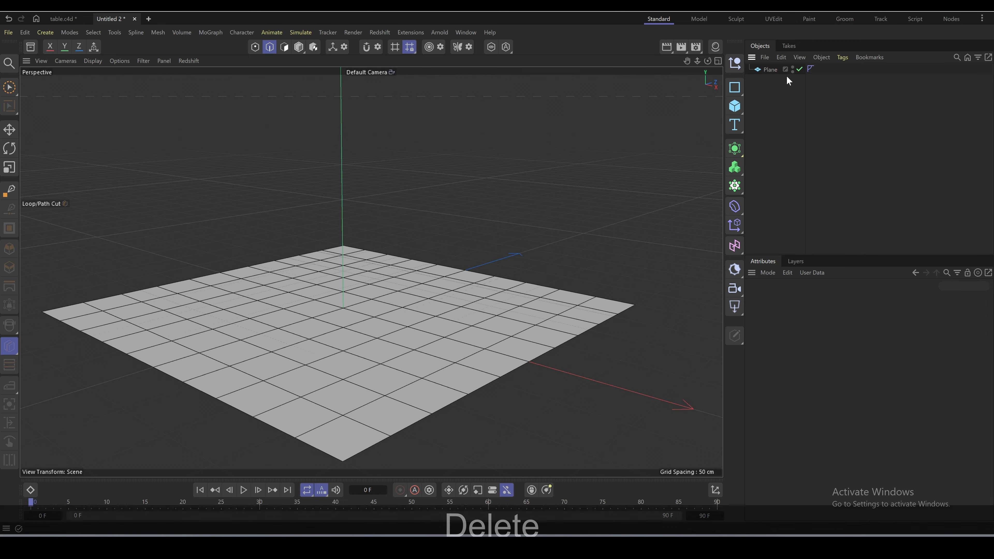
Add a sphere to the scene and run the cloth simulation over it, stopping at frame 68.
left_click(734, 106)
left_click(833, 154)
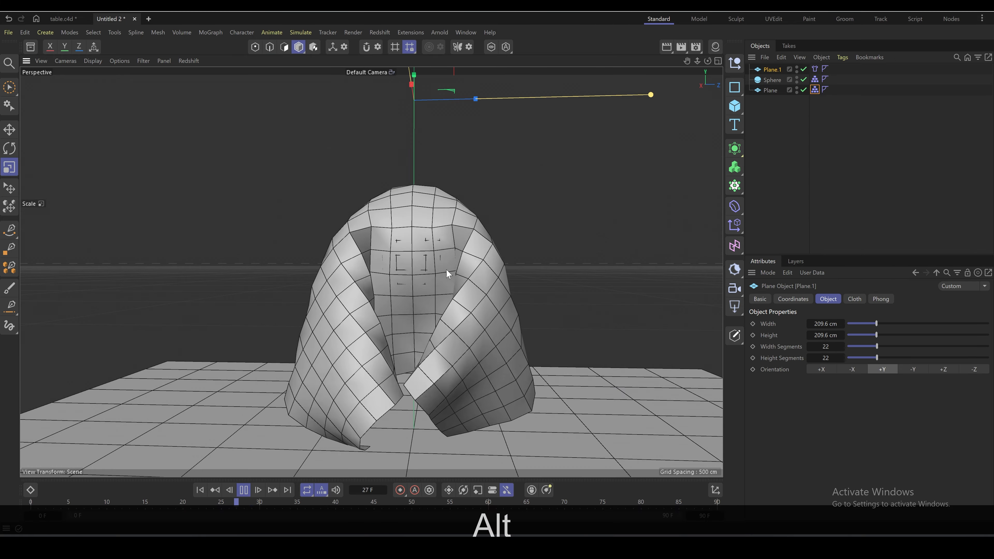
left_click_drag(466, 260, 393, 347, "alt")
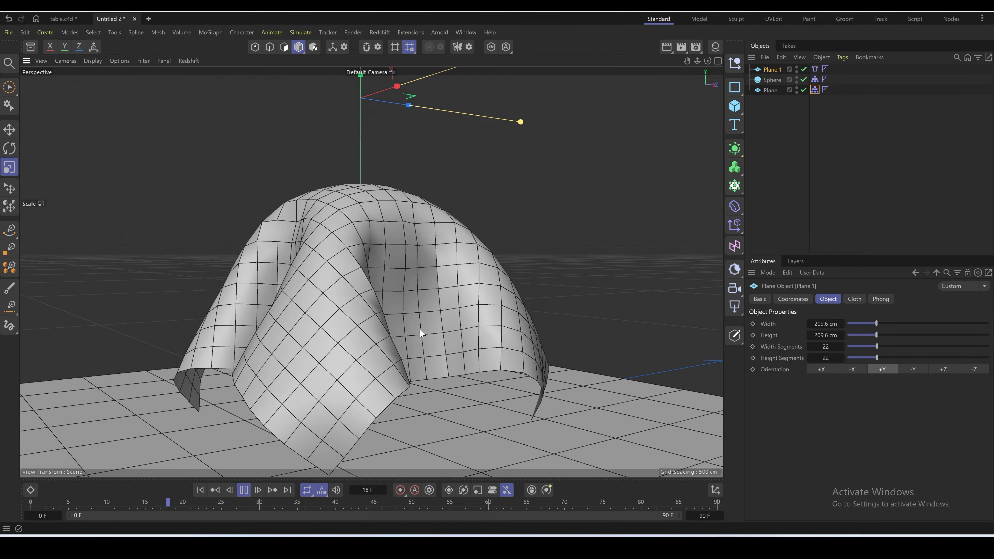
left_click(258, 490)
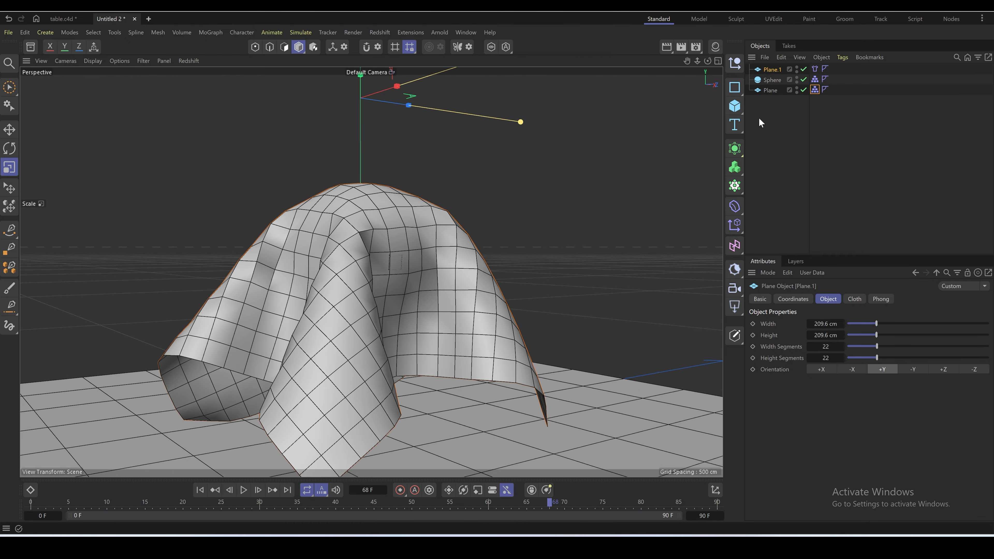
Add a Cloth Surface generator and place the simulated cloth plane, Plane.1, inside it.
left_click(735, 148)
left_click(865, 160)
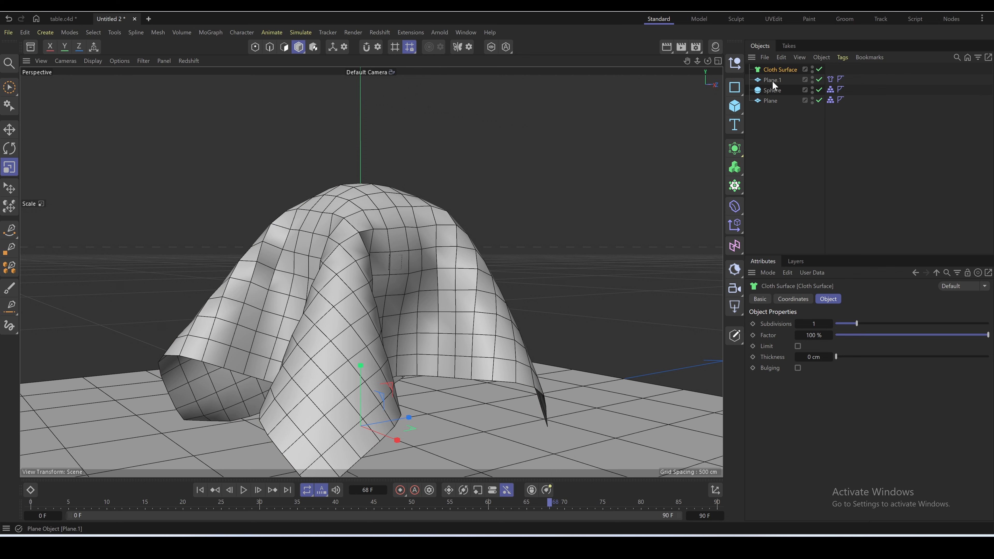
left_click_drag(772, 81, 780, 71)
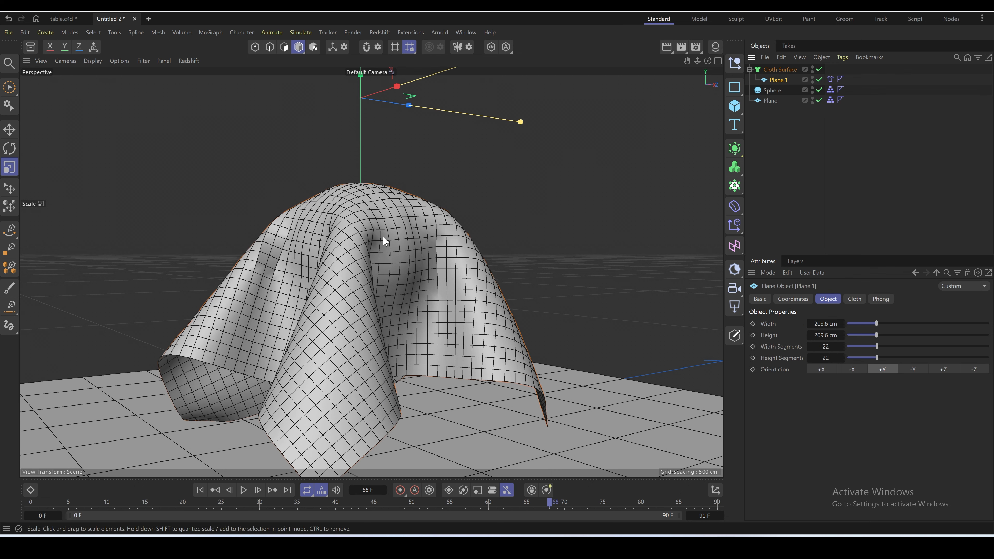
left_click_drag(448, 306, 573, 286, "alt")
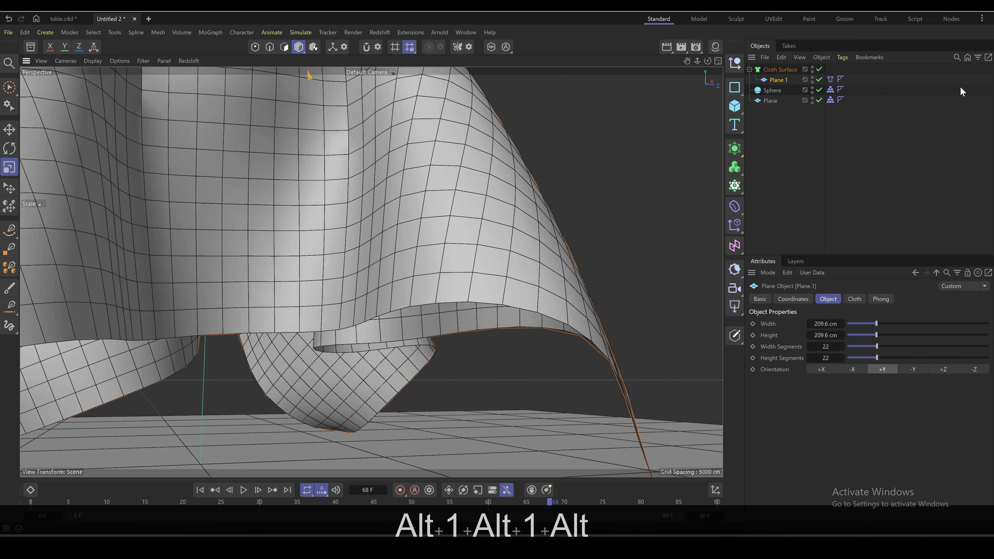
Set the Cloth Surface thickness to 0.69 cm and replay the simulation from the first frame.
left_click(775, 68)
scroll(449, 345, "down", 5)
left_click_drag(459, 335, 538, 222, "alt")
left_click(200, 490)
left_click(243, 489)
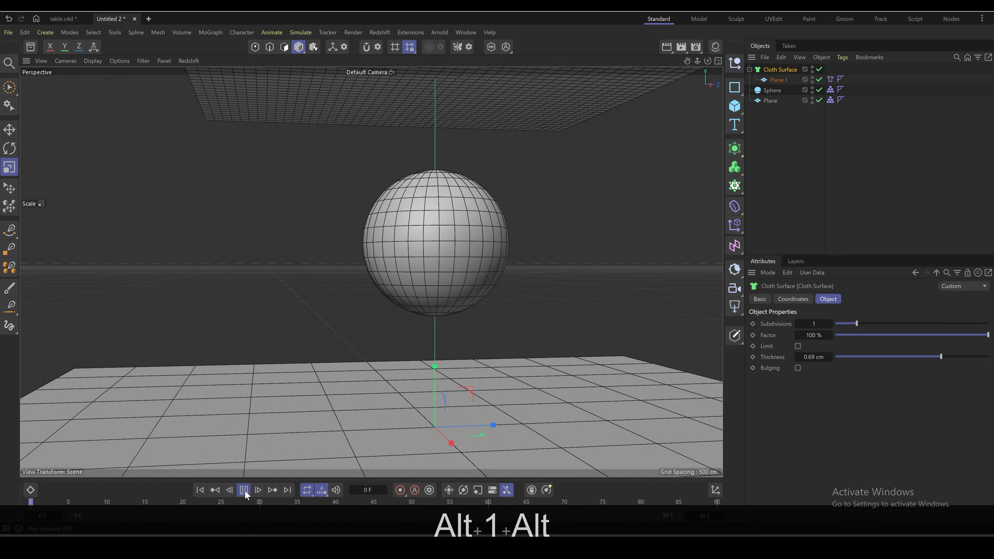
left_click(245, 491)
Delete the cloth, sphere and floor plane to empty the scene.
left_click_drag(461, 289, 682, 301, "alt")
left_click_drag(905, 165, 763, 67)
key("Delete")
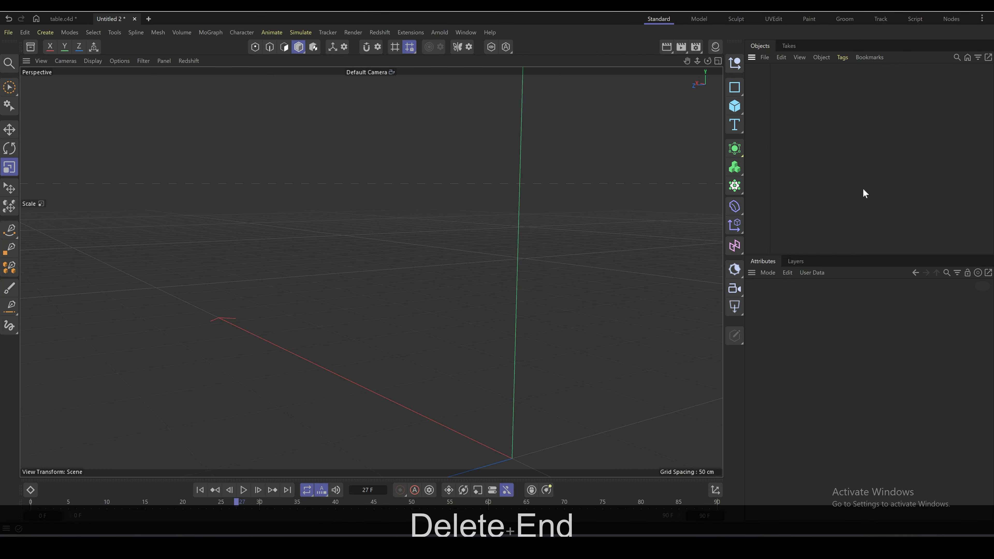
Add a Rectangle spline to the empty scene.
left_click(734, 148)
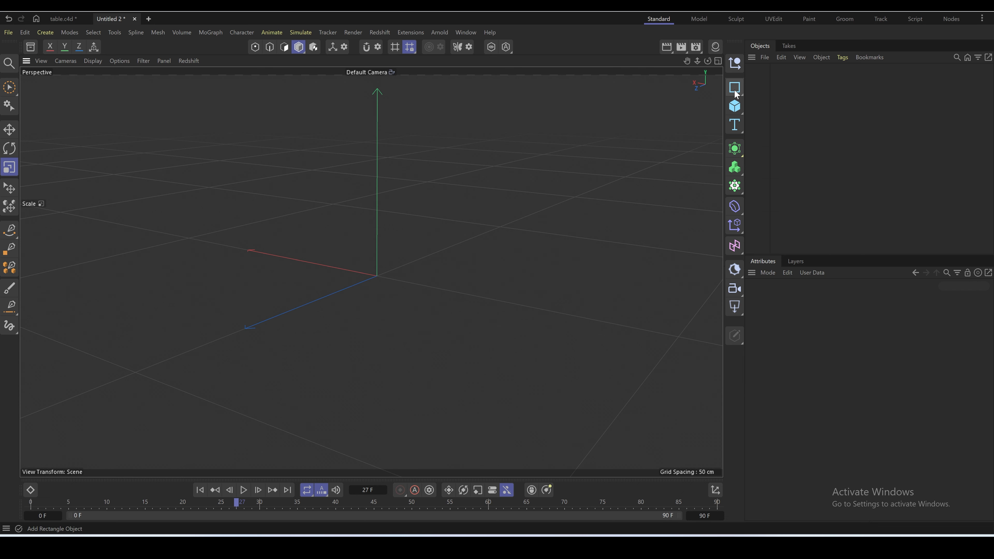
left_click(734, 90)
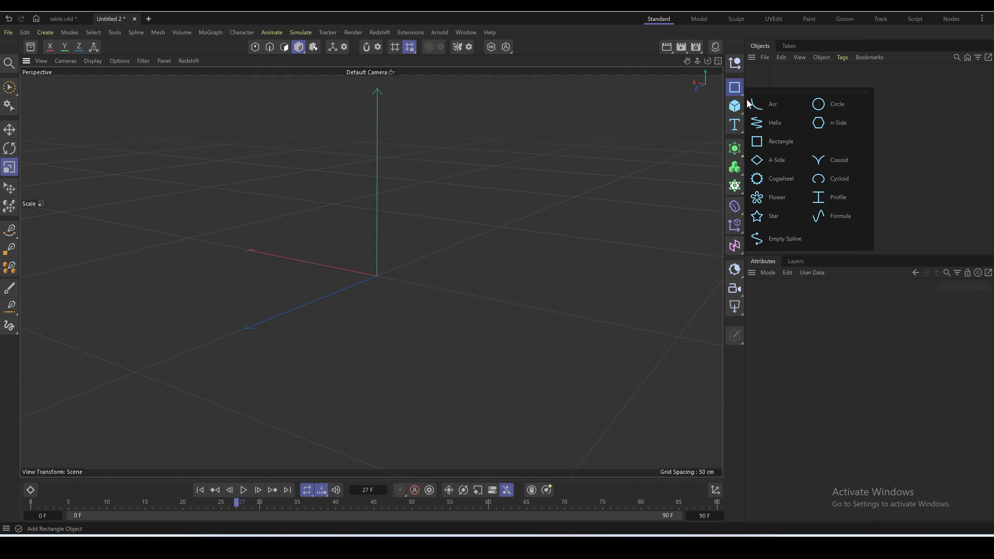
left_click(773, 145)
key("1")
left_click_drag(352, 244, 391, 231)
Add an Extrude generator and place the rectangle spline inside it.
left_click(734, 167)
left_click(798, 184)
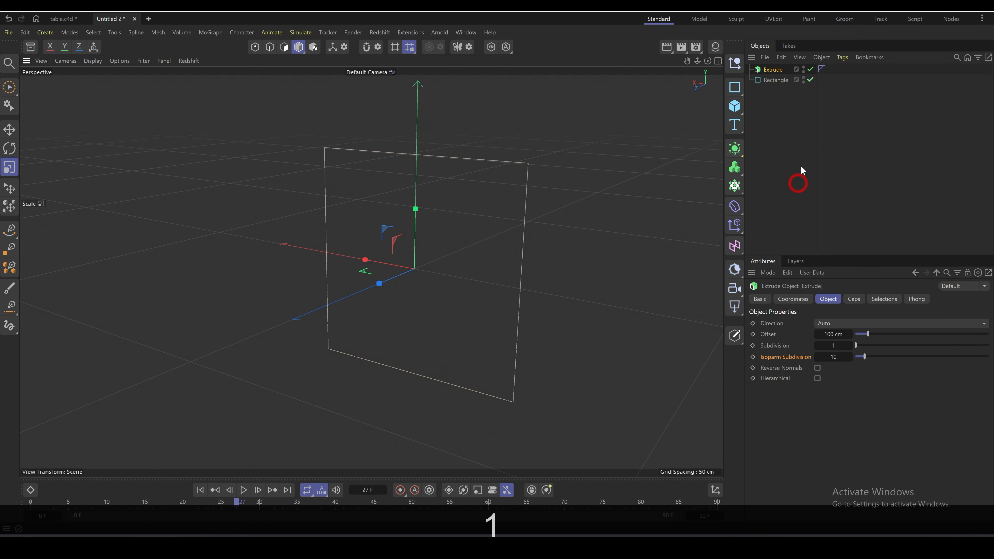
left_click(773, 85)
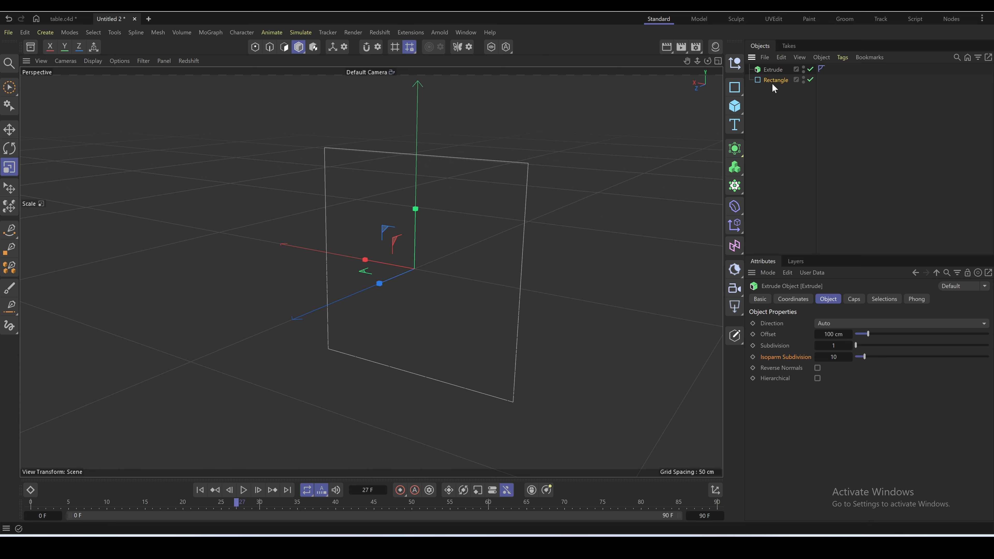
left_click_drag(768, 69, 768, 70)
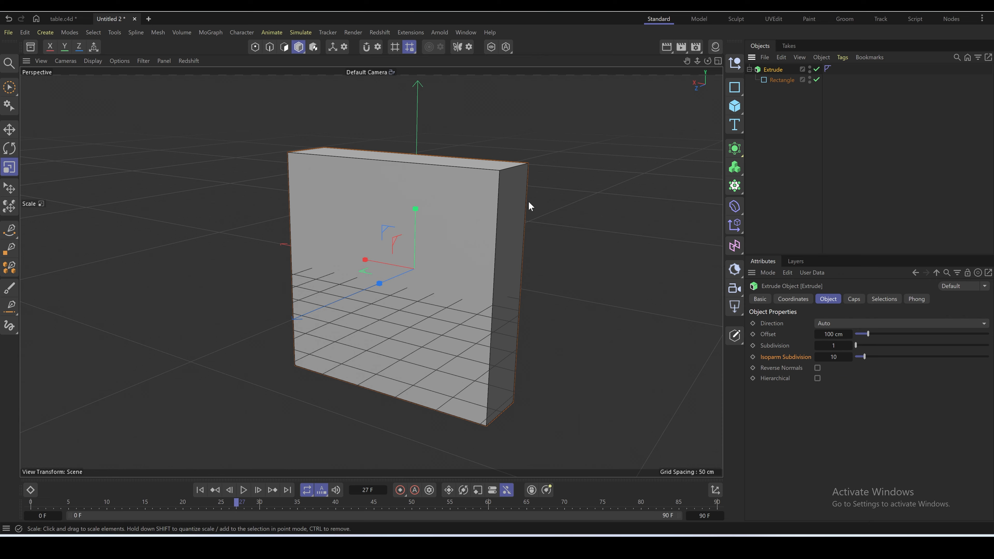
left_click_drag(528, 204, 352, 240, "alt")
Set the Extrude offset to 715 cm and its subdivision to 18.
left_click_drag(833, 334, 951, 369)
left_click(848, 348)
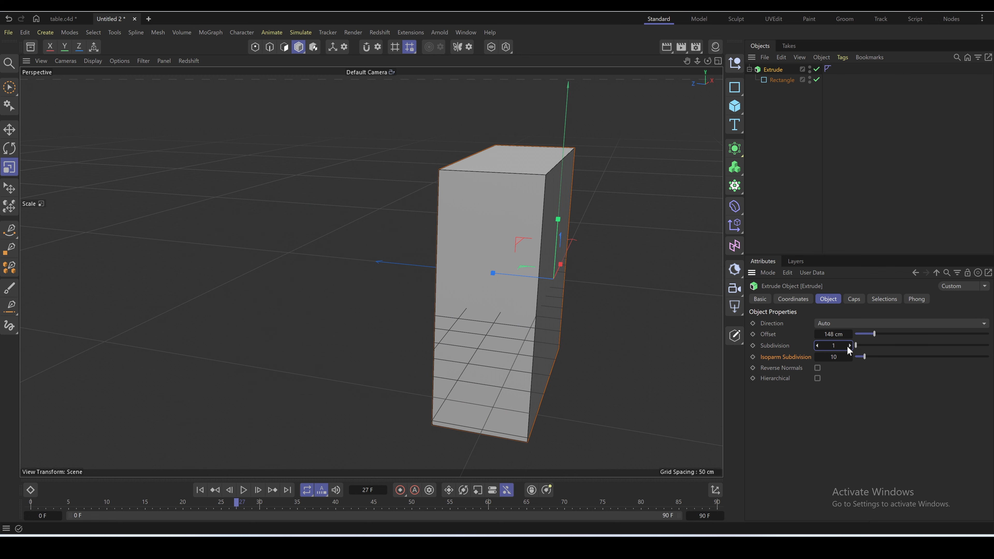
left_click(850, 345)
left_click(849, 345)
left_click(850, 345)
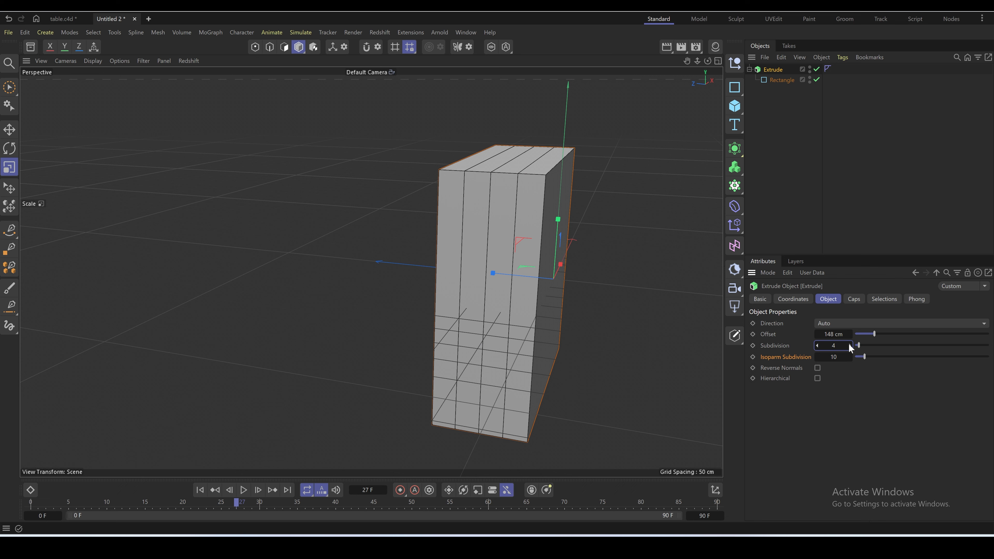
left_click_drag(818, 335, 877, 346)
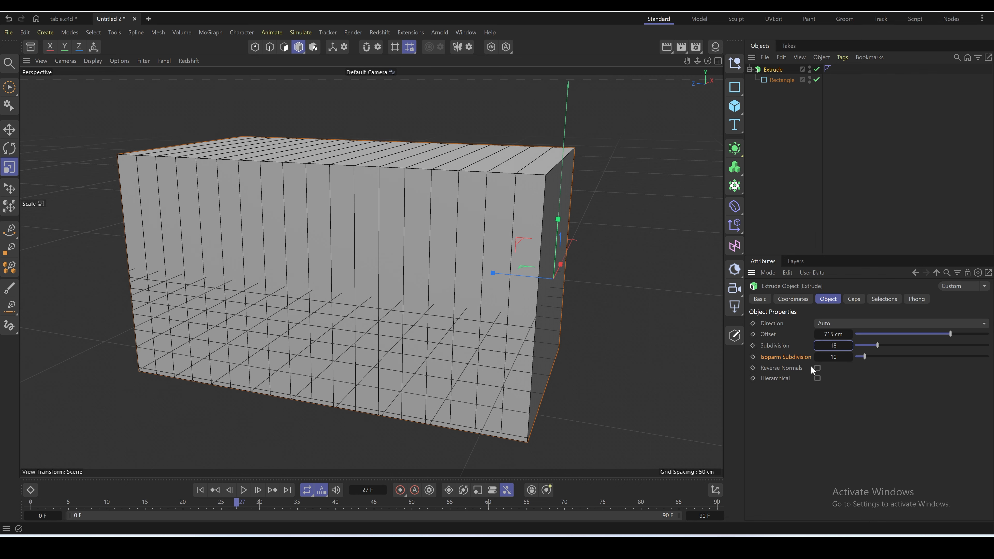
Turn off the Start and End caps of the extrusion and switch the Start cap back on.
left_click(857, 299)
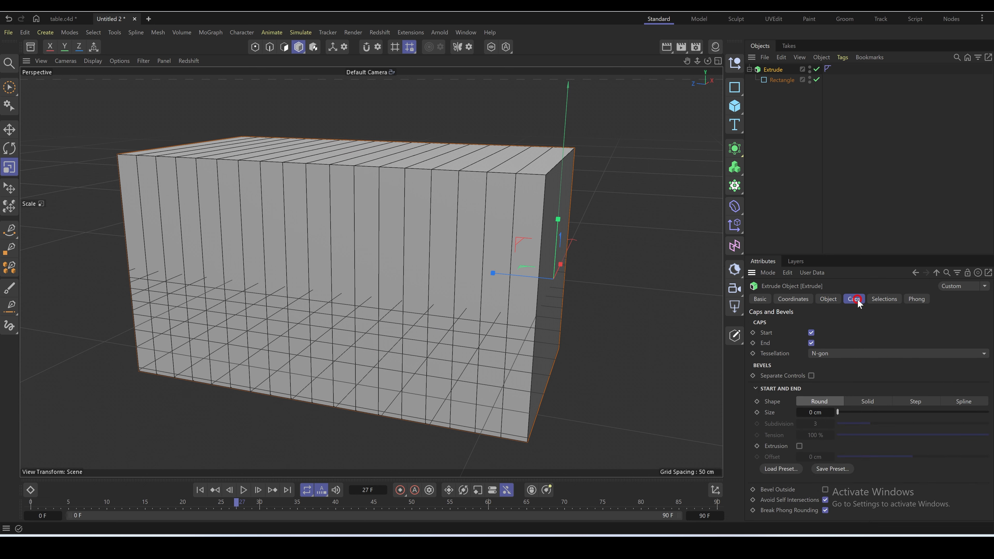
left_click(825, 299)
left_click(854, 298)
left_click(811, 333)
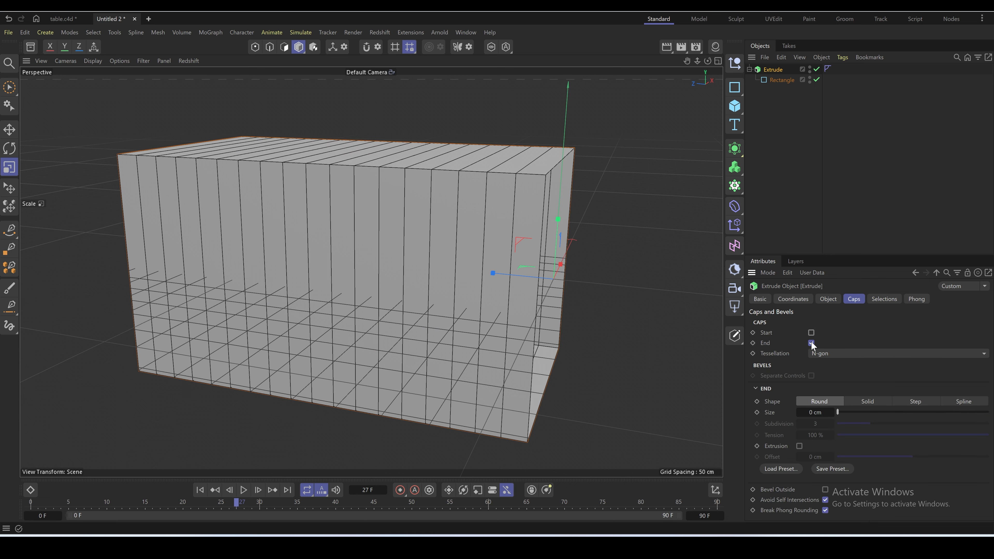
left_click(811, 343)
left_click_drag(369, 304, 543, 232, "alt")
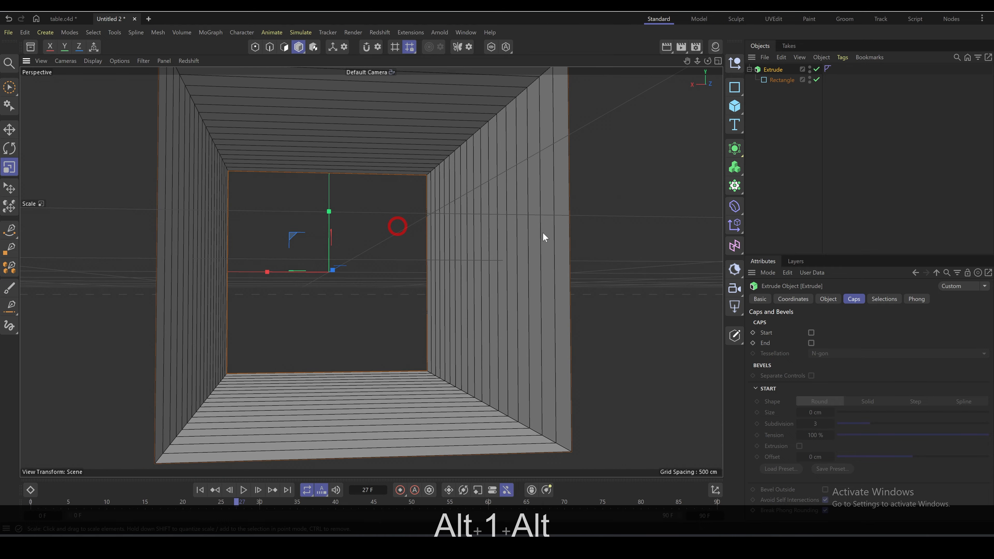
left_click(810, 332)
left_click_drag(430, 286, 471, 287, "alt")
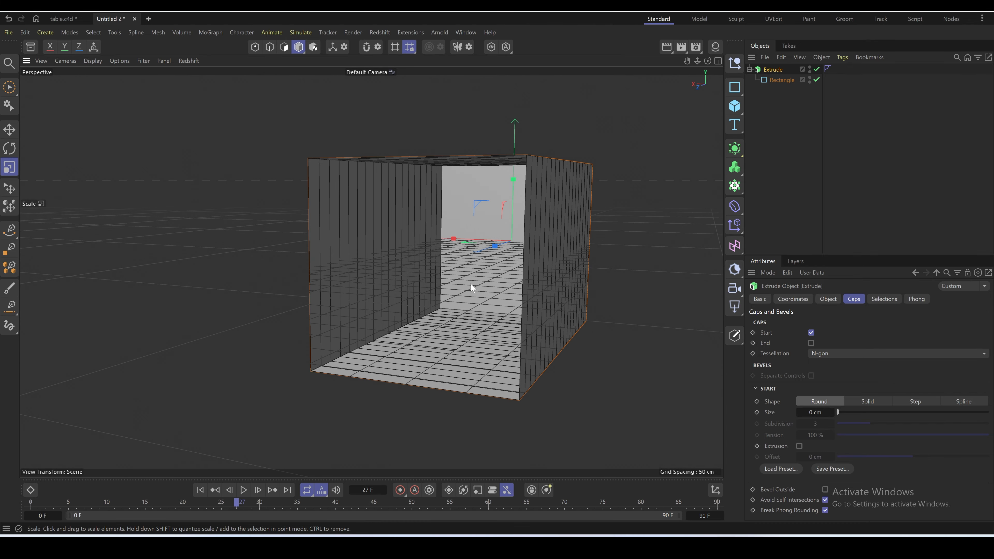
Delete the extruded rectangle and add a Lathe generator to the scene.
key("Delete")
left_click(735, 148)
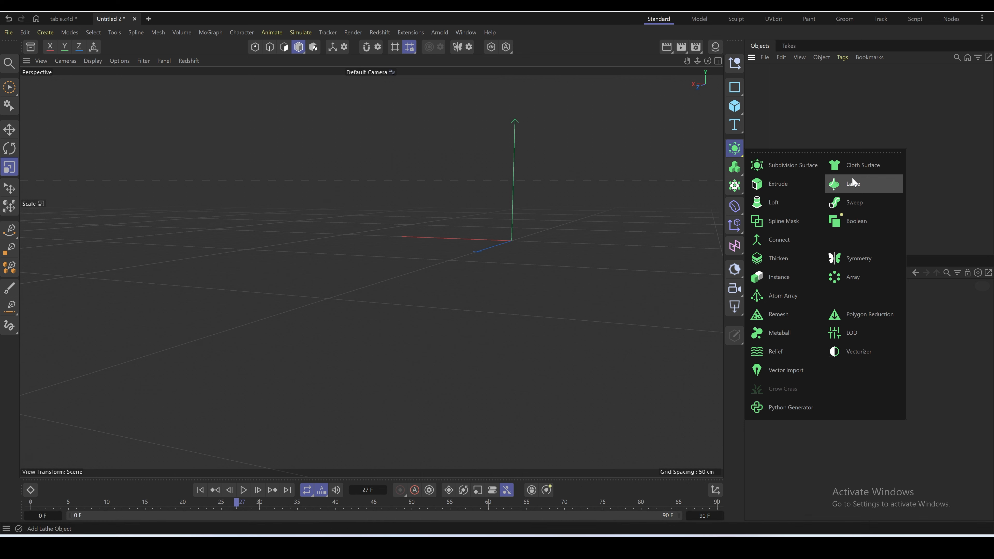
left_click(853, 182)
left_click_drag(458, 173, 391, 345, "alt")
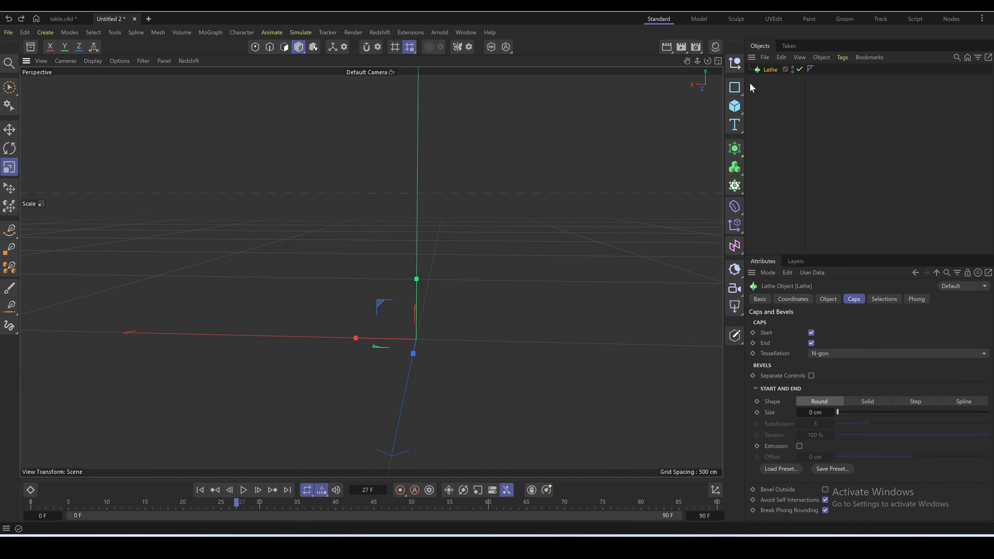
key("1")
left_click_drag(551, 333, 495, 278)
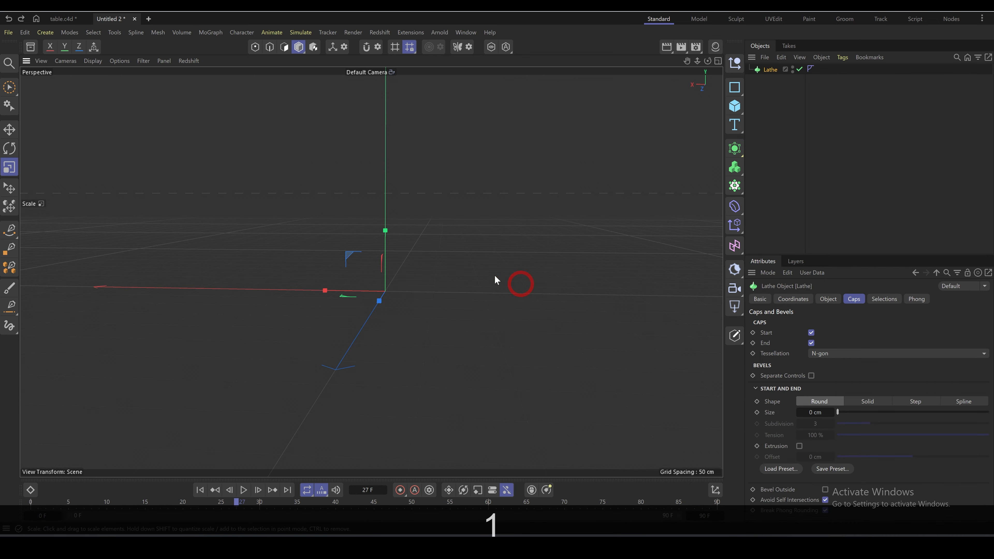
Add an Arc spline with a 200 cm radius and place it inside the Lathe generator.
left_click(734, 87)
left_click(767, 104)
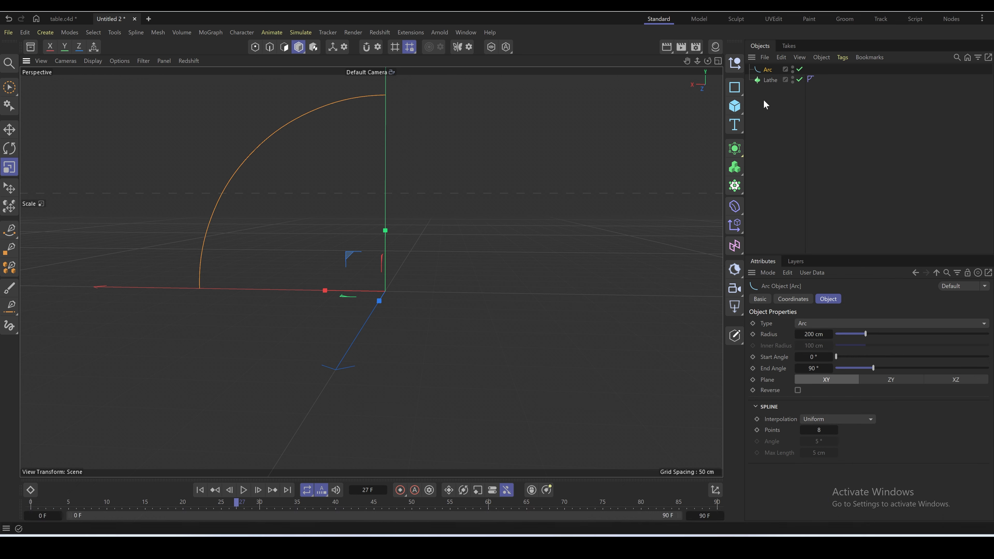
left_click_drag(350, 208, 470, 171, "alt")
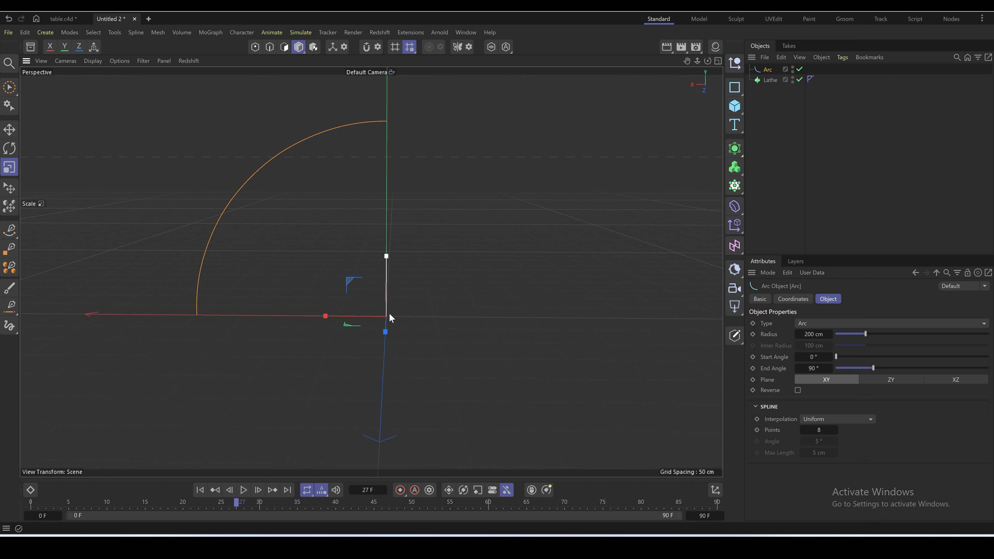
left_click_drag(768, 70, 770, 81)
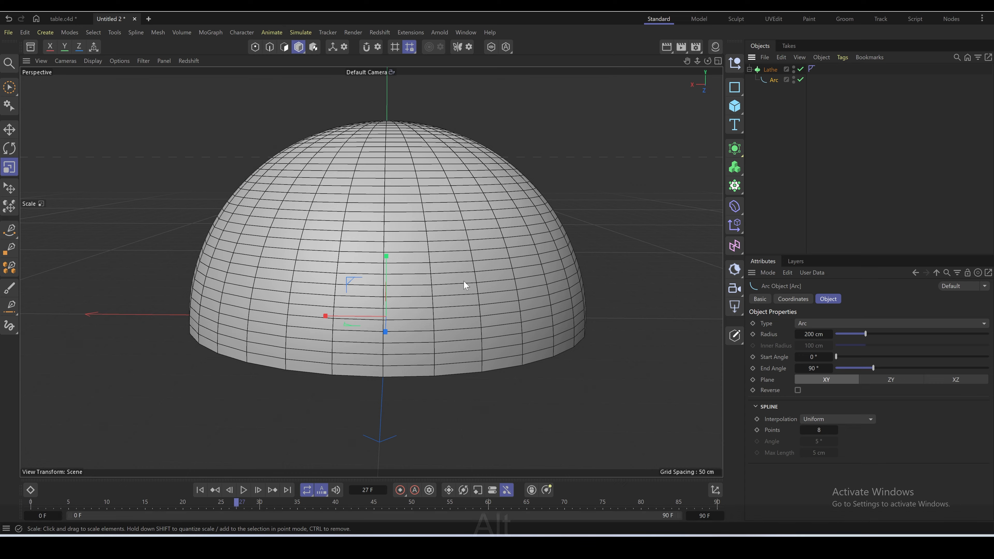
Rotate the Lathe dome upside down into an open bowl and move it up along the Y axis.
left_click_drag(463, 284, 420, 229, "alt")
key("1")
left_click_drag(419, 229, 424, 234, "alt")
left_click(769, 70)
key("r")
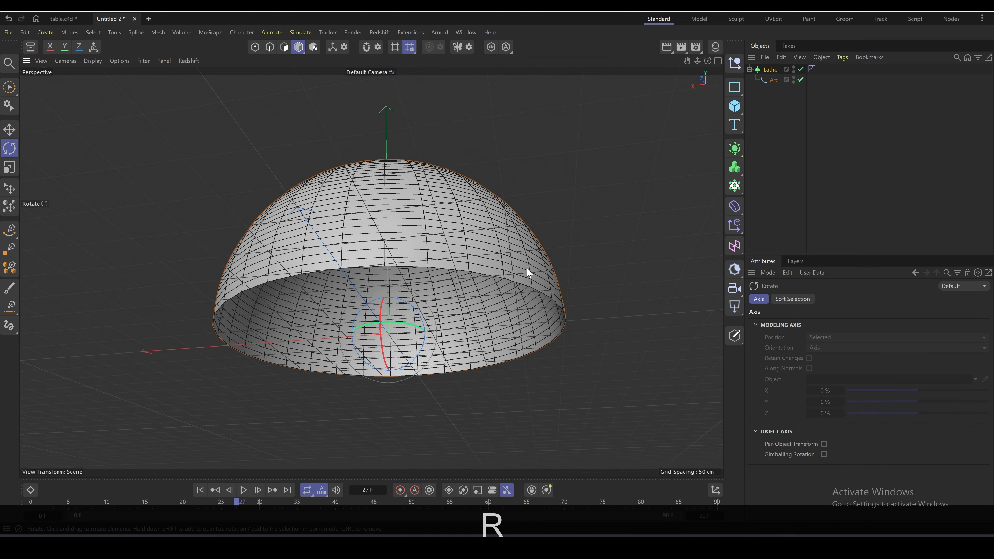
left_click_drag(382, 342, 418, 231, "alt")
key("e")
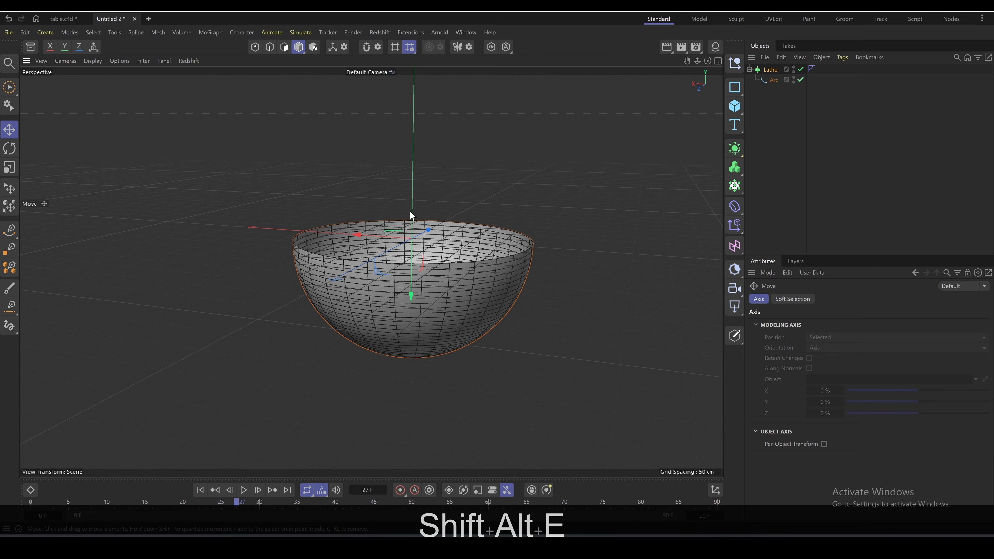
left_click_drag(411, 273, 472, 283)
key("1")
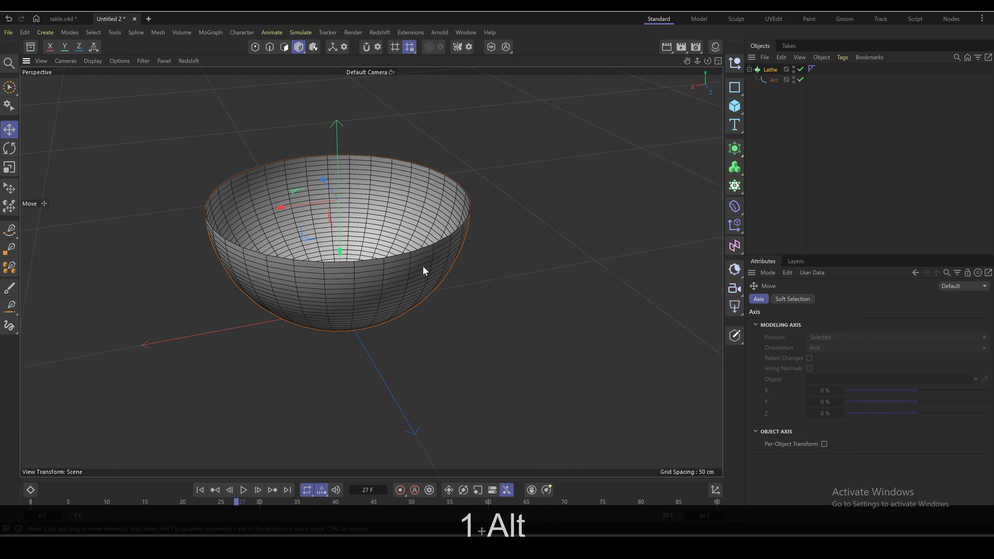
Delete the Lathe together with its arc and add a Loft generator to the scene.
left_click(777, 104)
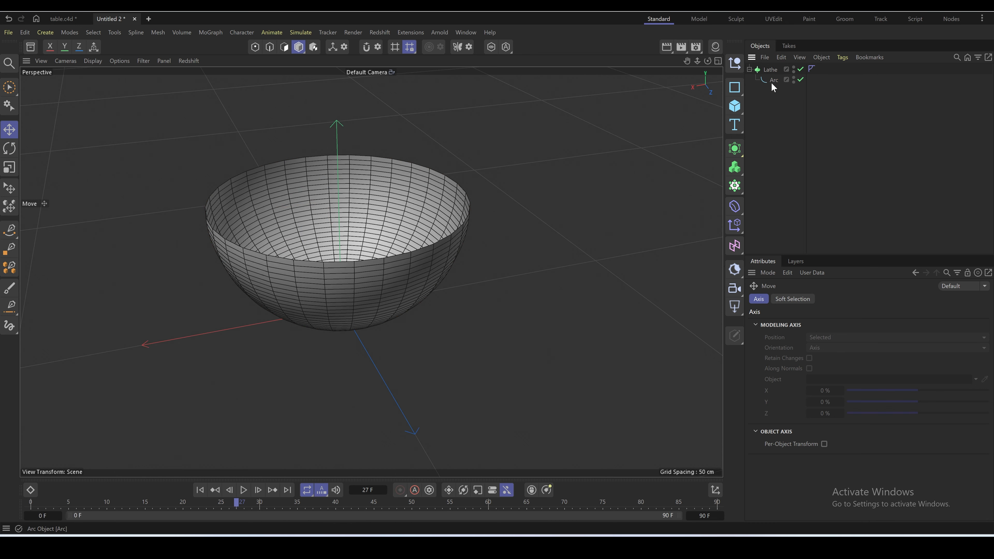
left_click(772, 82)
left_click(776, 71)
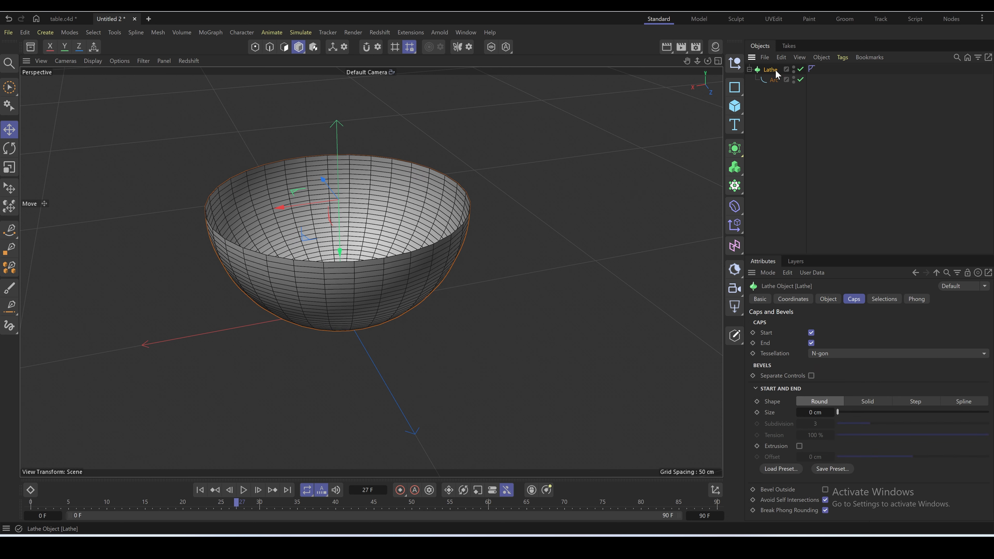
left_click_drag(786, 99, 760, 68)
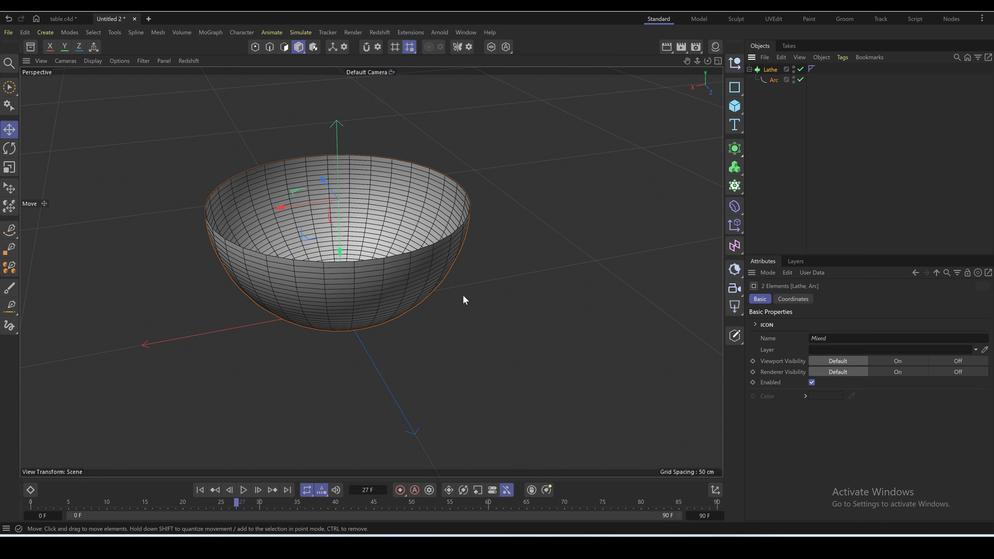
left_click_drag(791, 128, 761, 69)
key("Delete")
left_click_drag(733, 153, 811, 196)
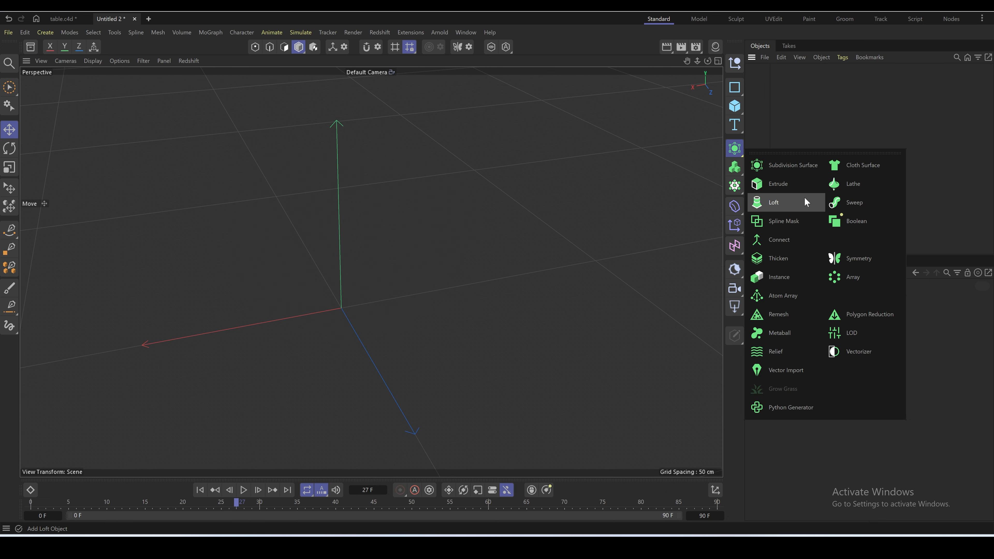
left_click(800, 198)
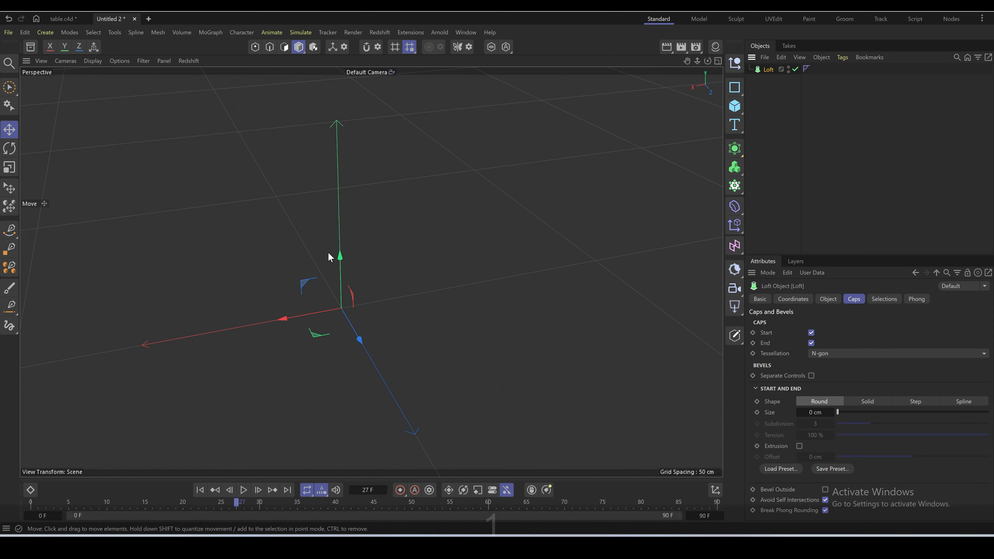
left_click_drag(331, 257, 395, 222)
left_click_drag(390, 280, 379, 262)
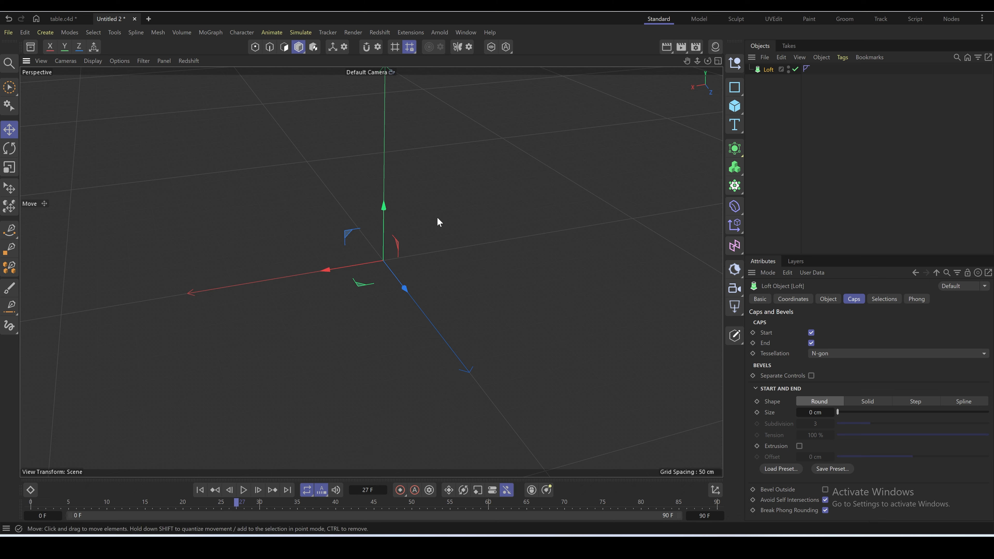
Add a rectangle spline and a circle spline, and move the circle away from the rectangle along the Z axis.
left_click(735, 87)
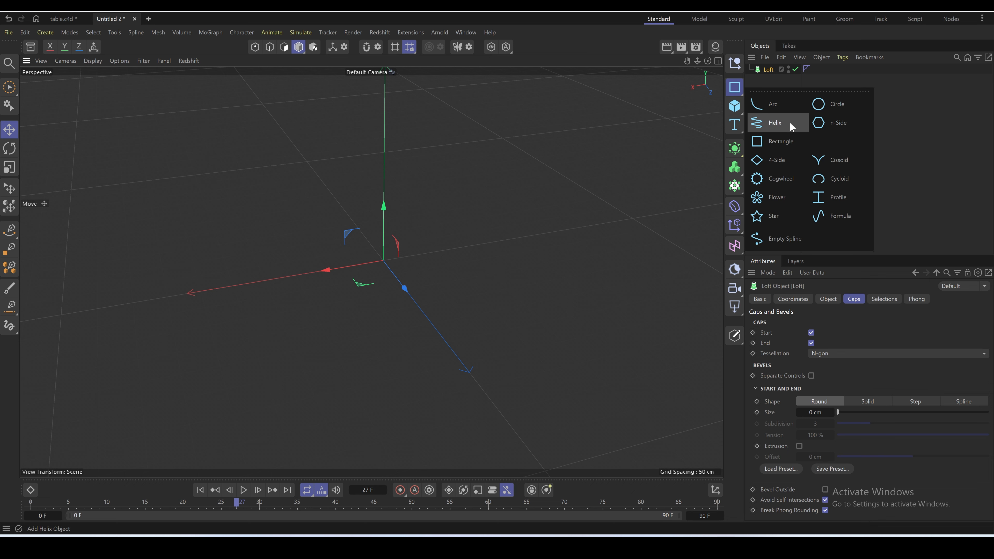
left_click(781, 140)
left_click(735, 87)
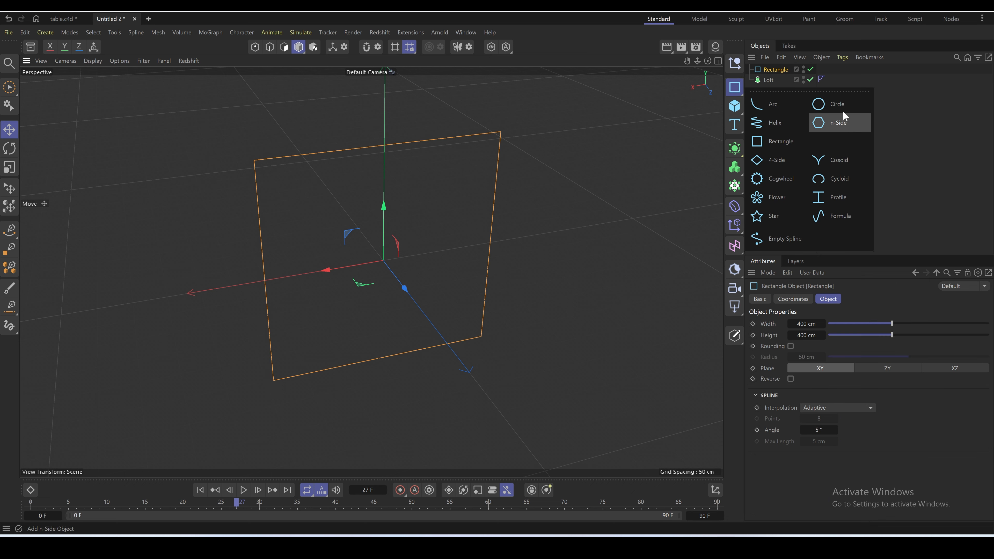
left_click(842, 112)
scroll(475, 304, "down", 2)
left_click_drag(474, 302, 595, 312, "alt")
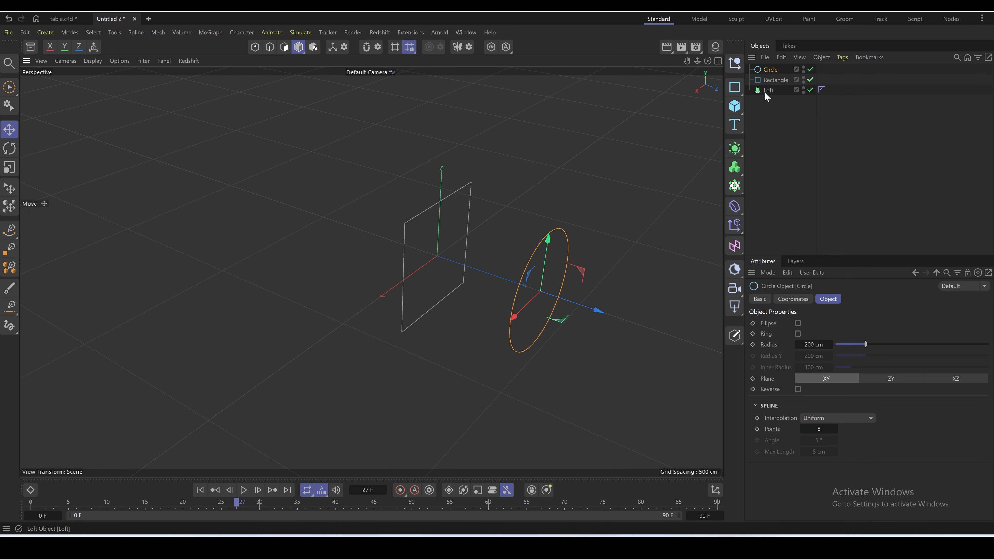
Place the rectangle and circle splines inside the Loft generator, with the rectangle first.
left_click(408, 221)
left_click(528, 259)
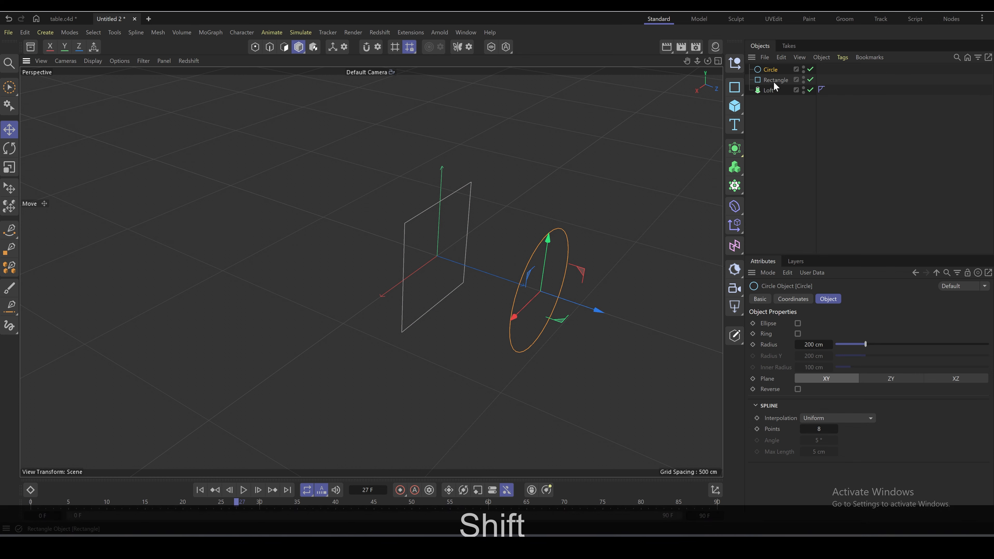
left_click_drag(770, 79, 777, 94)
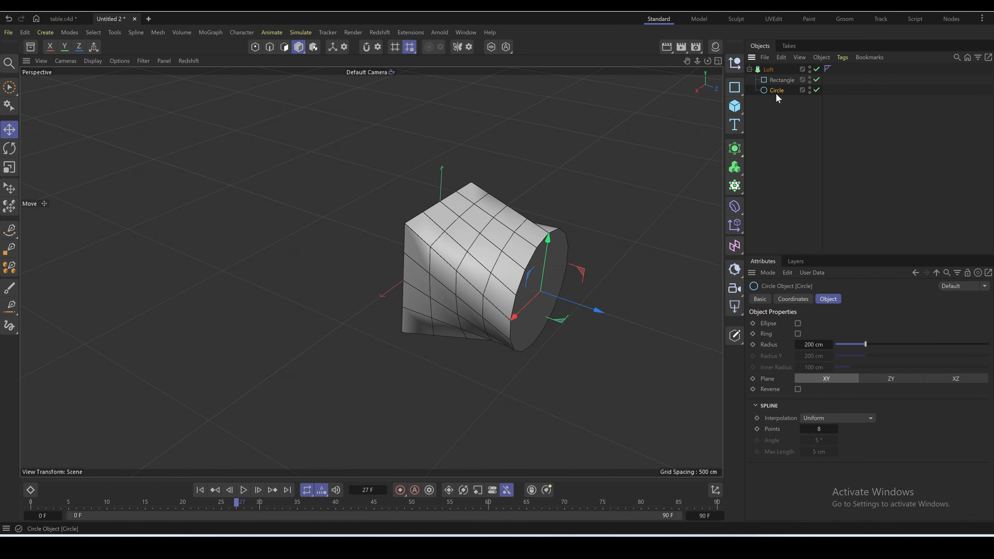
left_click_drag(411, 333, 390, 272, "alt")
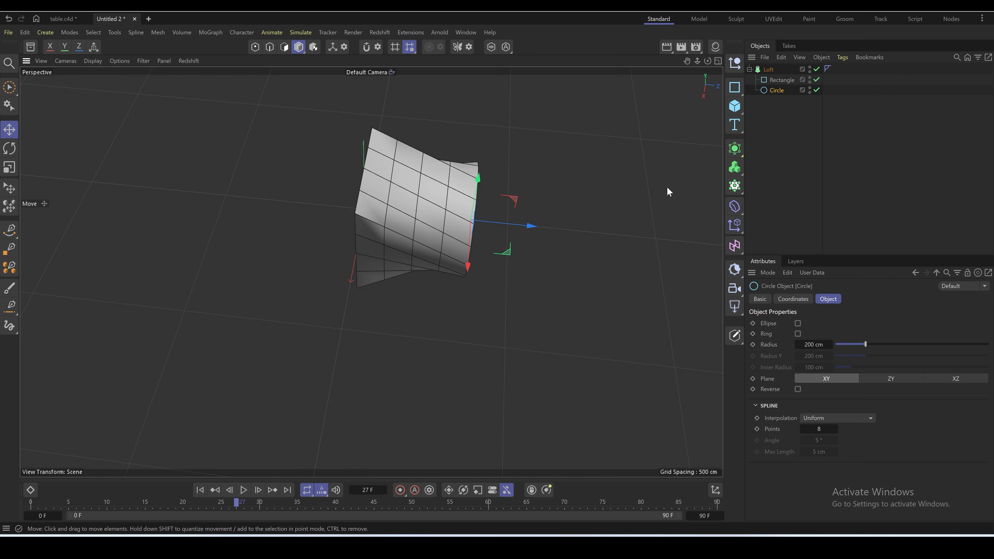
Undo the off-axis shift of the circle and move it about 408 cm farther from the rectangle along the Z axis.
mouse_move(526, 227)
left_mouse_down()
mouse_move(610, 243)
mouse_move(459, 261)
mouse_move(532, 223)
left_mouse_up()
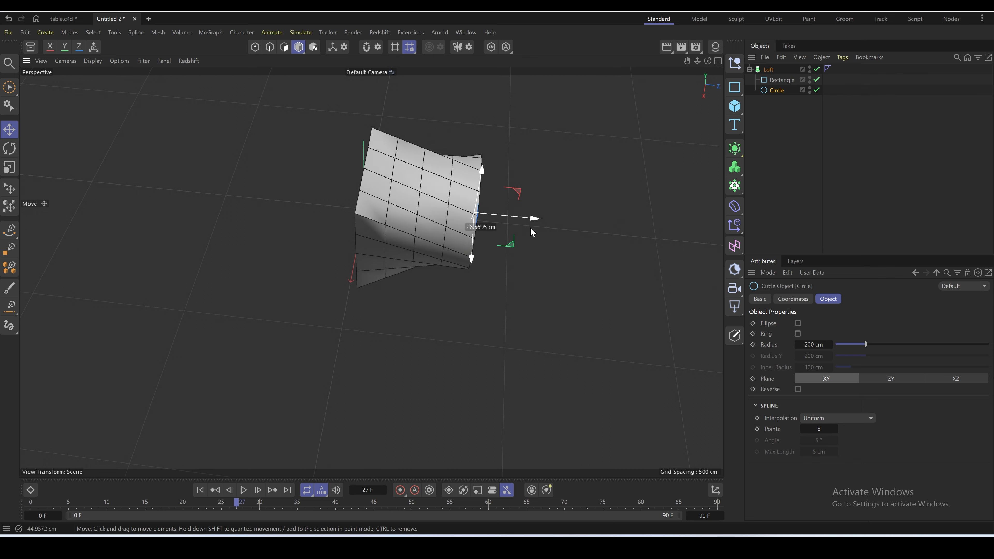
key("ctrl+z")
left_click_drag(509, 259, 611, 255)
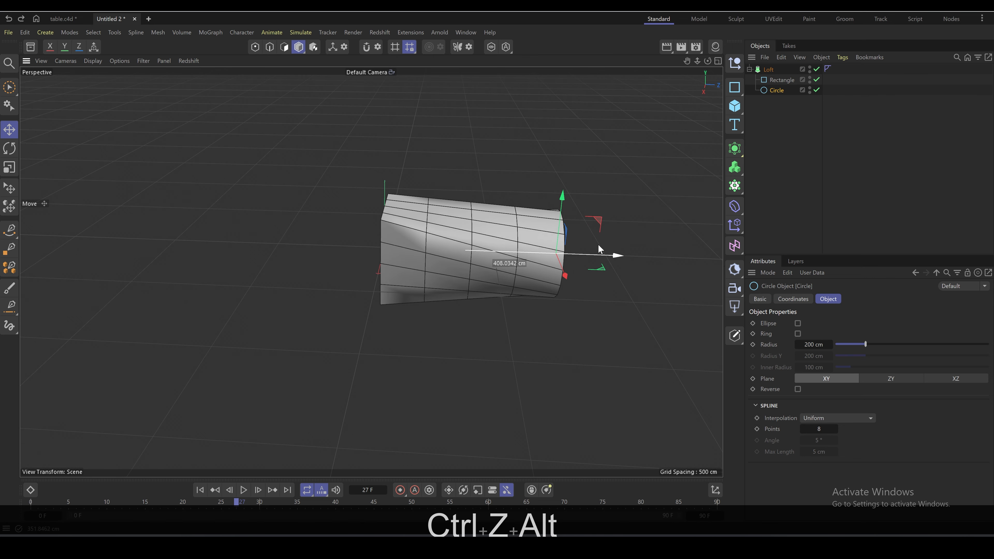
Try to rotate and move the rectangle spline inside the Loft.
left_click_drag(587, 219, 397, 188, "alt")
key("r")
left_click(768, 91)
left_click(766, 81)
left_click_drag(317, 184, 381, 186, "alt")
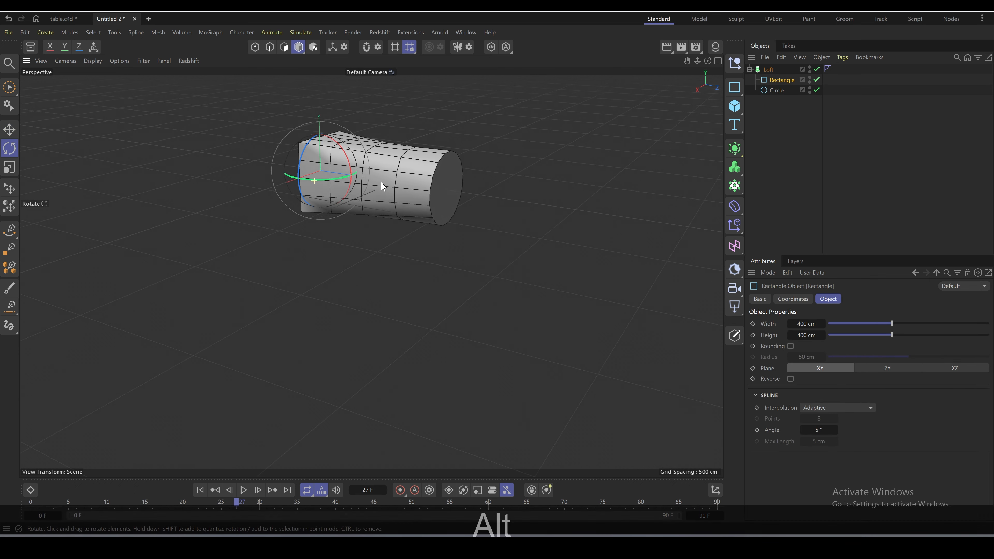
key("e")
mouse_move(322, 120)
left_mouse_down()
mouse_move(327, 268)
mouse_move(326, 116)
left_mouse_up()
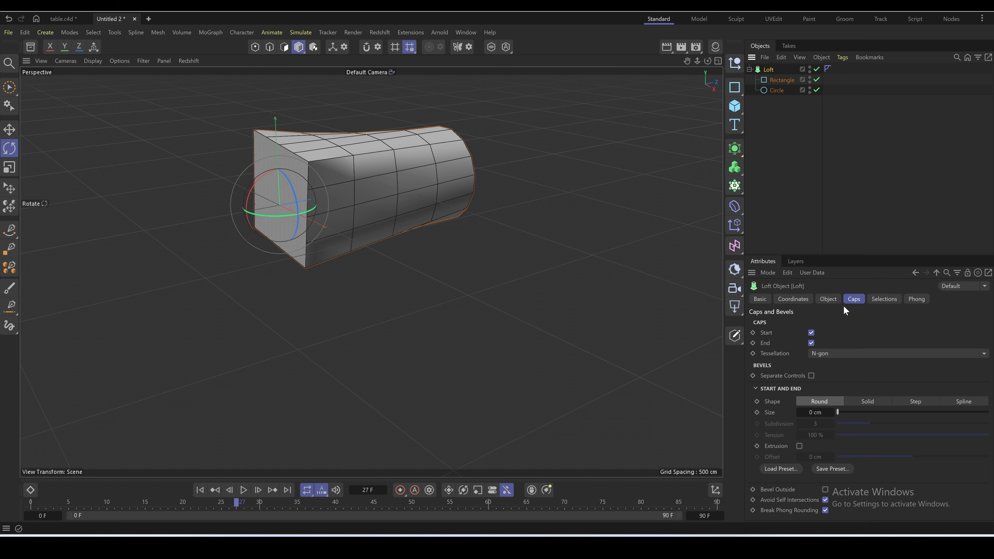
Turn off the Start and End caps of the loft and switch both back on.
left_click(812, 334)
left_click(811, 342)
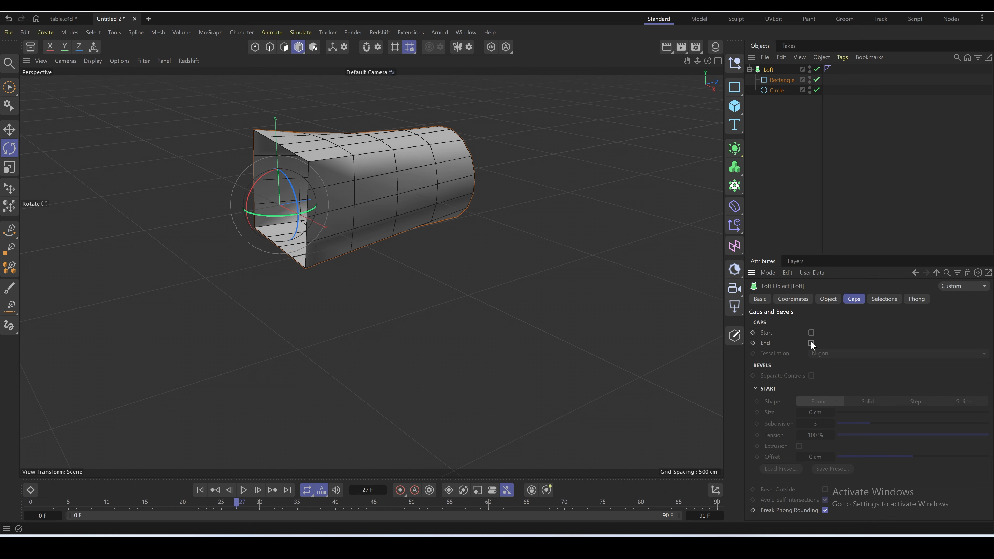
left_click_drag(412, 193, 184, 190, "alt")
left_click(812, 343)
left_click(812, 333)
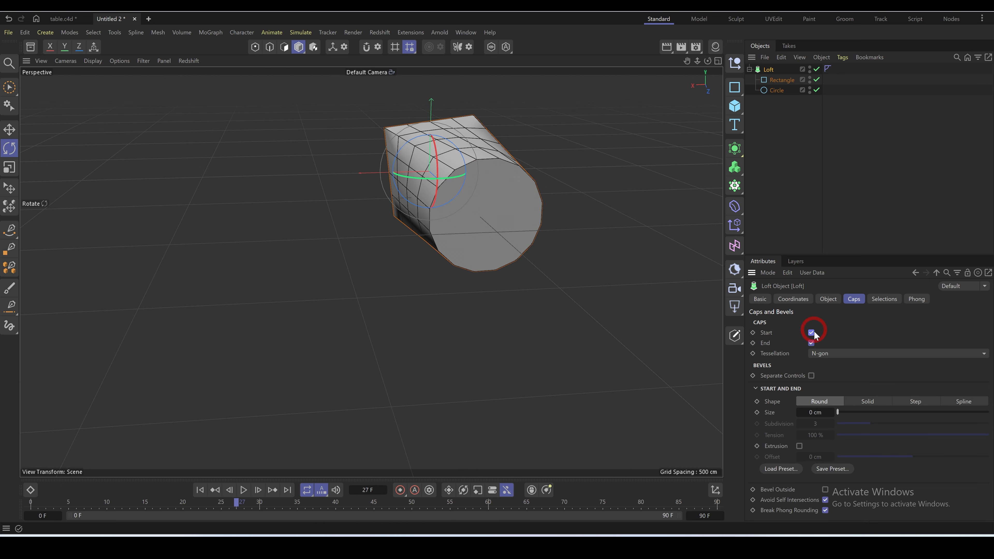
Try the Regular Grid cap tessellation on the loft and set its Subdivision U to 40 and Subdivision V to 25.
left_click(826, 353)
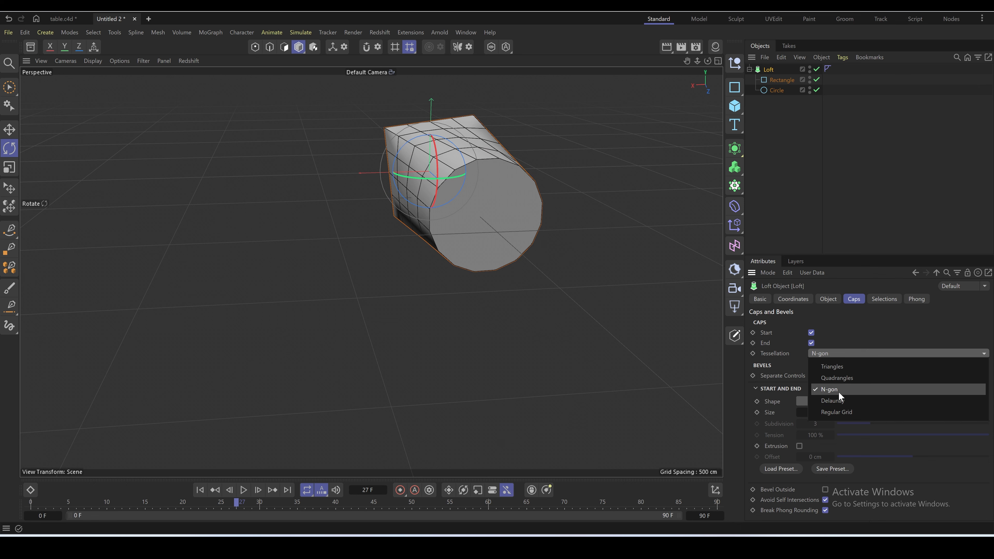
left_click(844, 411)
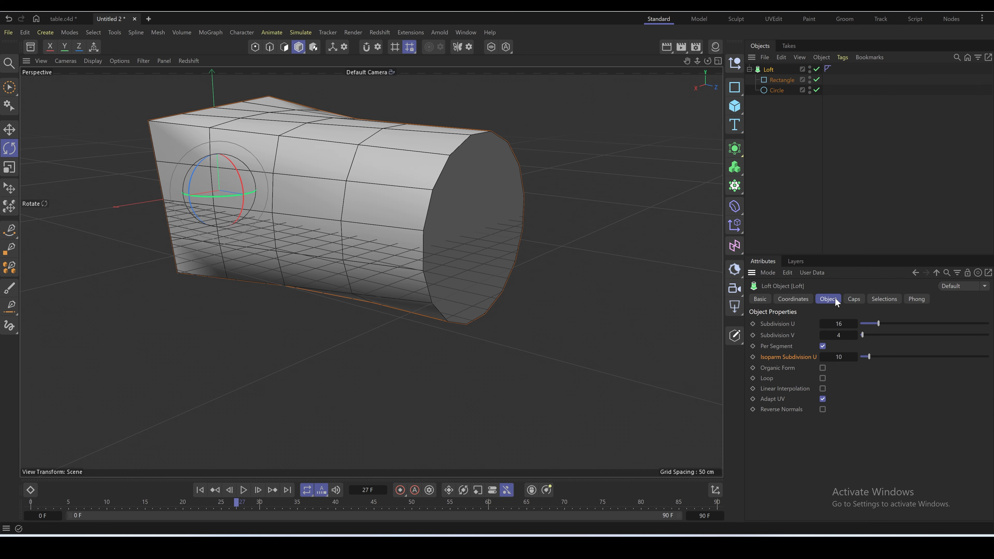
left_click_drag(841, 323, 847, 336)
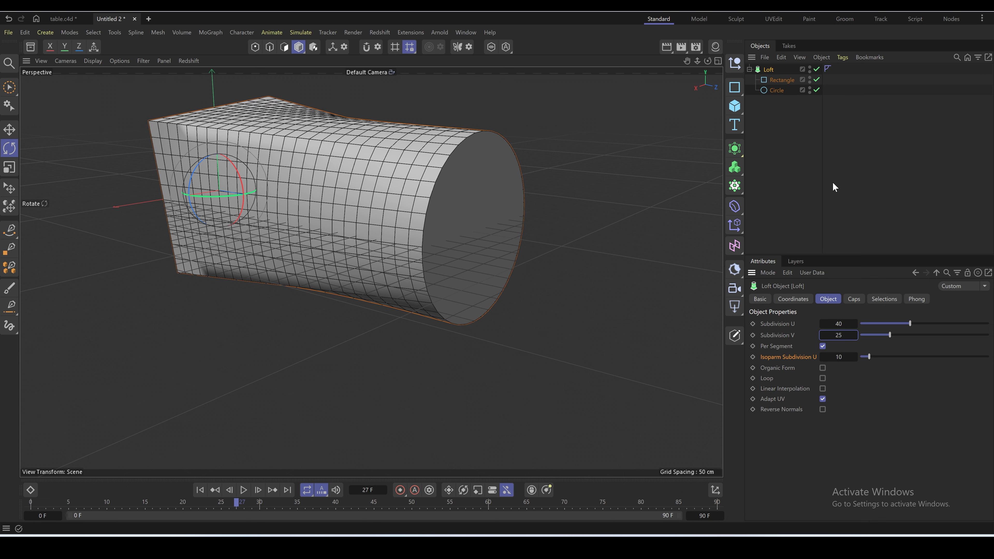
Delete the Loft with its splines and add a Sweep generator to the scene.
key("Delete")
left_click(736, 150)
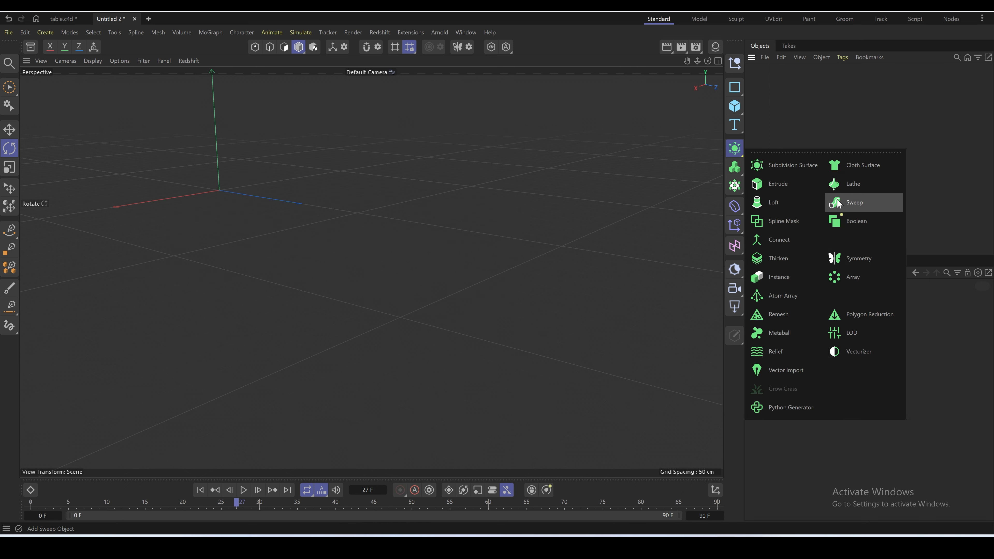
left_click(845, 203)
key("1")
left_click_drag(243, 192, 310, 258)
key("1")
left_click_drag(310, 258, 476, 256)
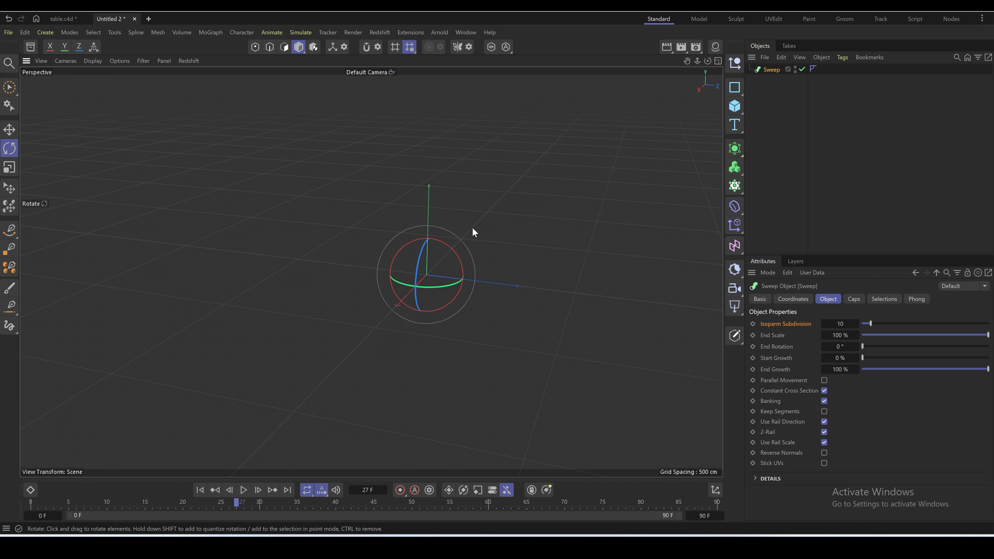
Add a Helix spline with a start radius of 417 cm, an end radius of 387 cm and a height of 1926 cm.
left_click(734, 87)
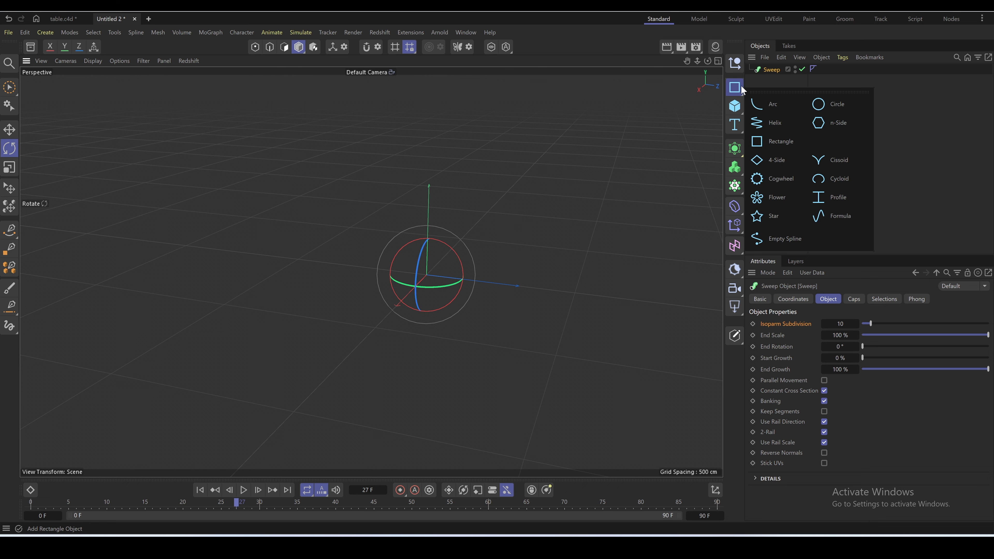
left_click(778, 122)
left_click_drag(510, 243, 415, 271, "alt")
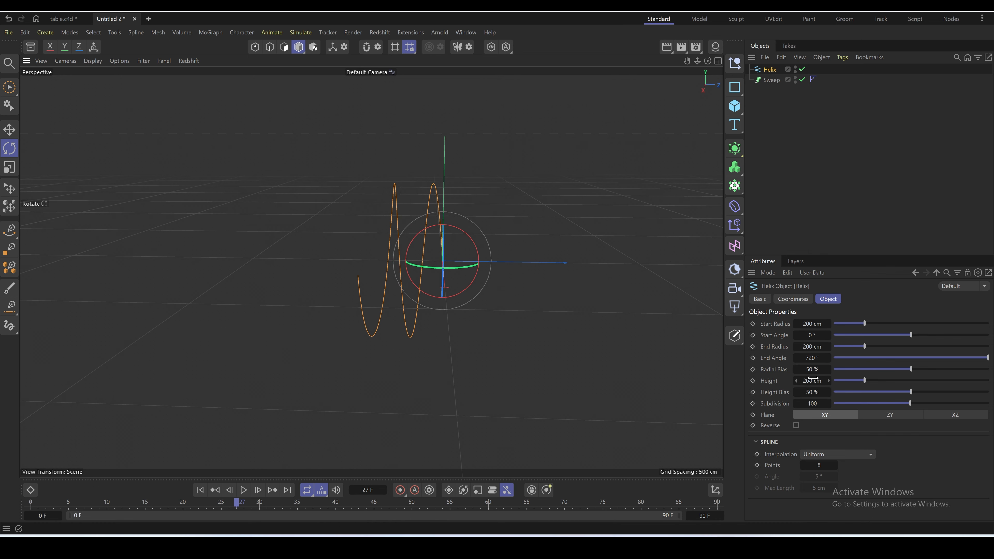
left_click_drag(812, 322, 835, 345)
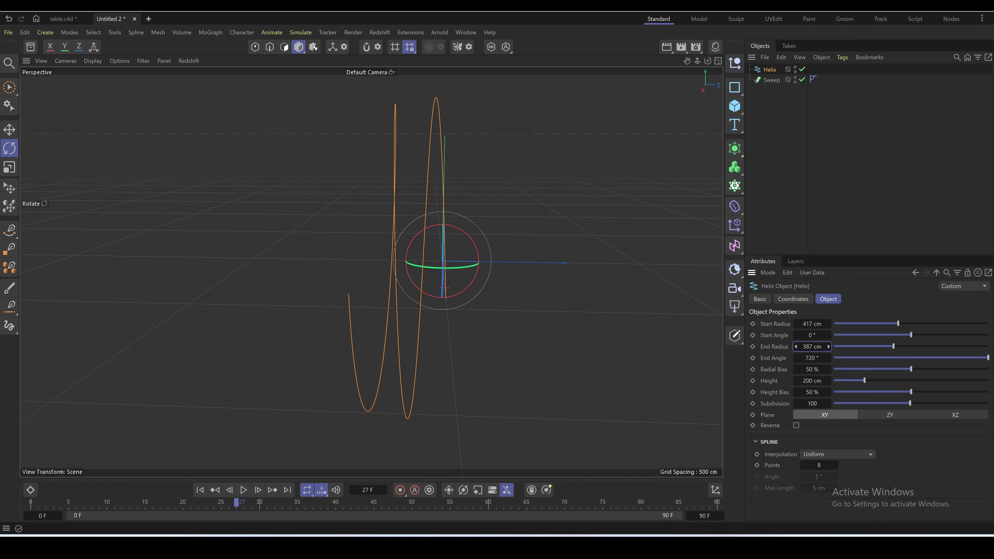
left_click_drag(809, 380, 842, 379)
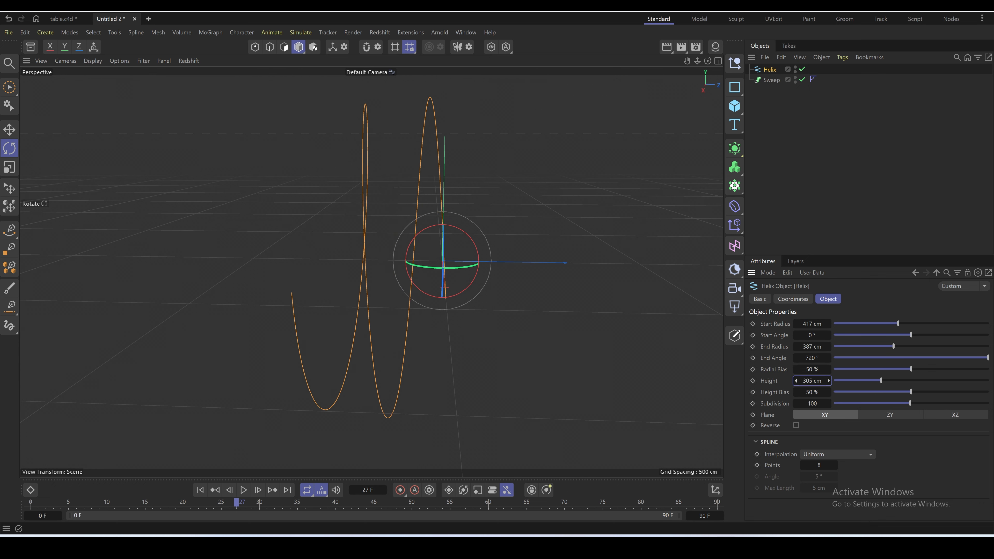
left_click_drag(451, 274, 426, 312, "alt")
Add a circle spline as the profile for the helix path.
left_click(734, 87)
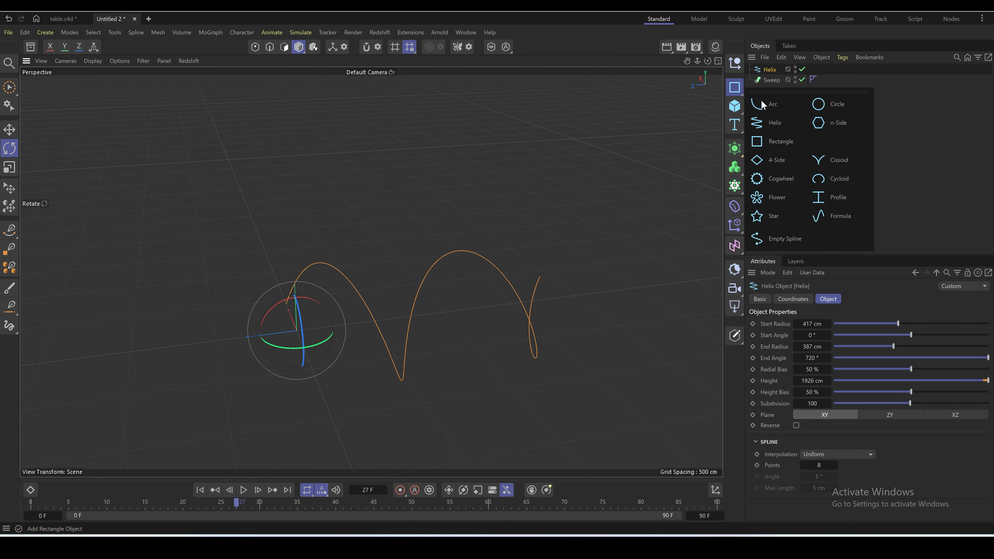
left_click(823, 111)
left_click_drag(411, 298, 326, 313, "alt")
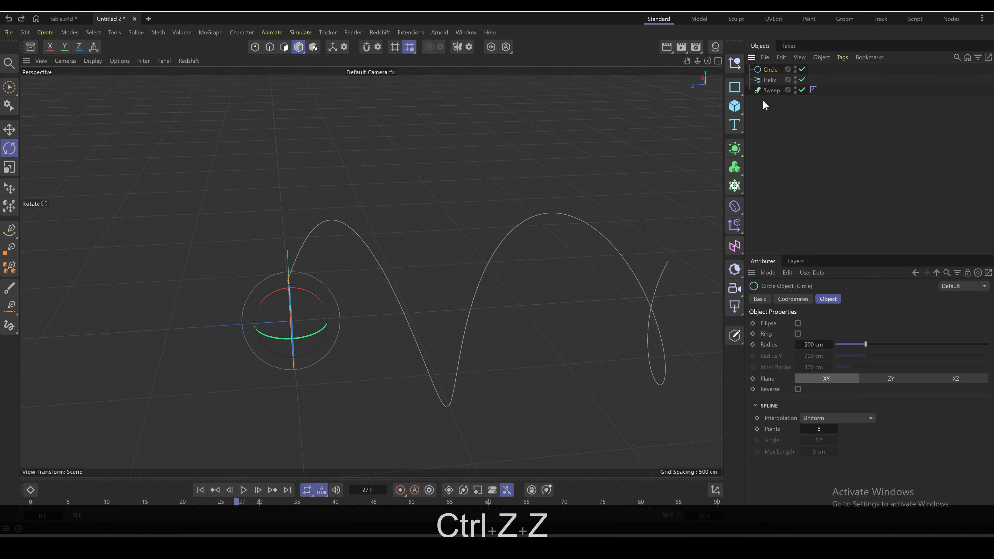
Undo the last two changes and nest the circle and helix inside the Sweep generator, with the circle above the helix.
key("ctrl+z")
key("ctrl+z")
left_click_drag(771, 71, 768, 95)
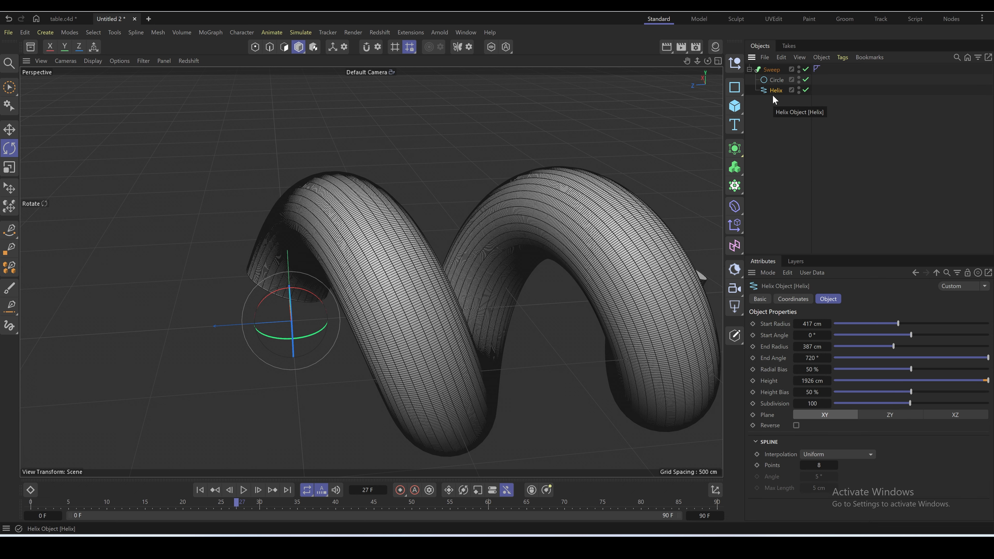
left_click(778, 103)
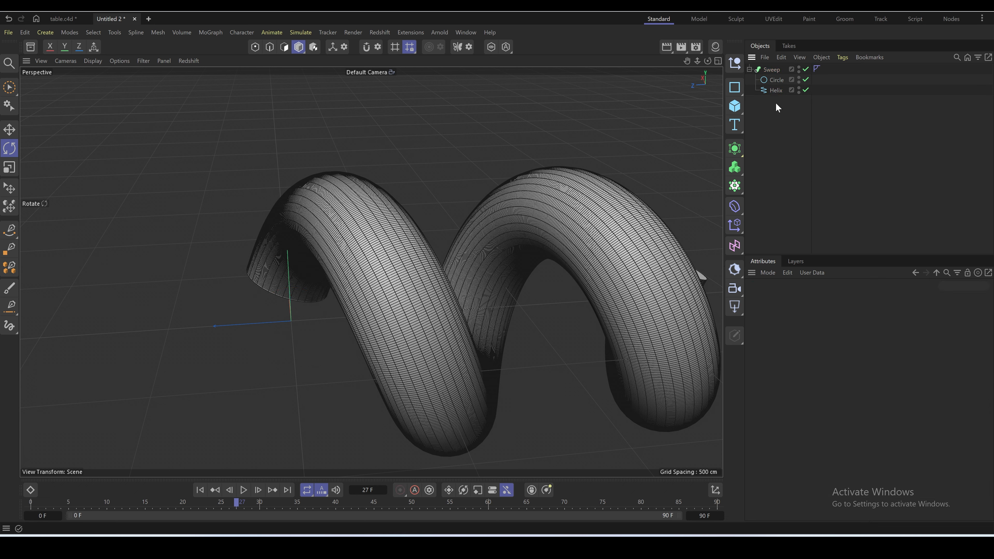
Review the order of the circle and helix under the Sweep and the object properties of each.
left_click(771, 93)
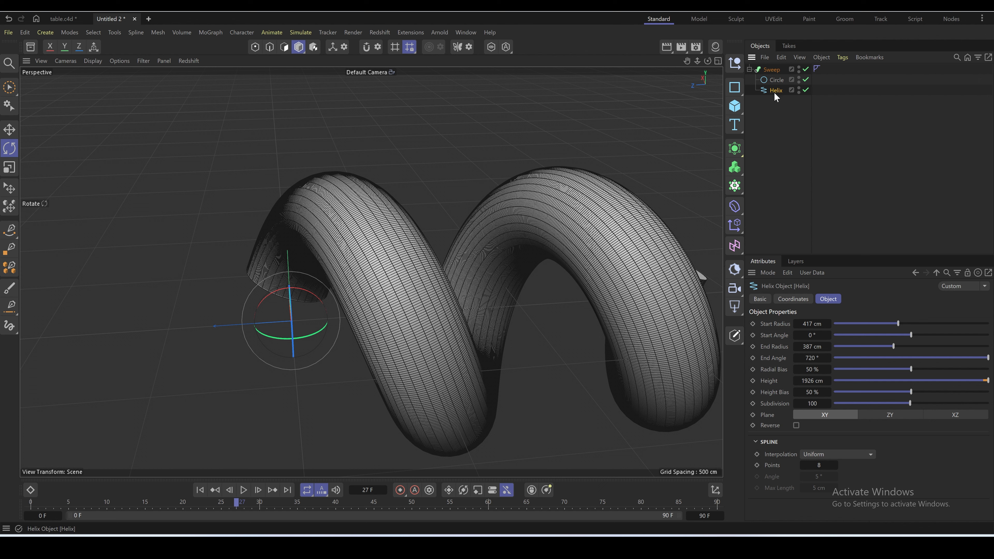
left_click_drag(775, 80, 780, 96)
left_click(769, 69)
left_click(773, 80)
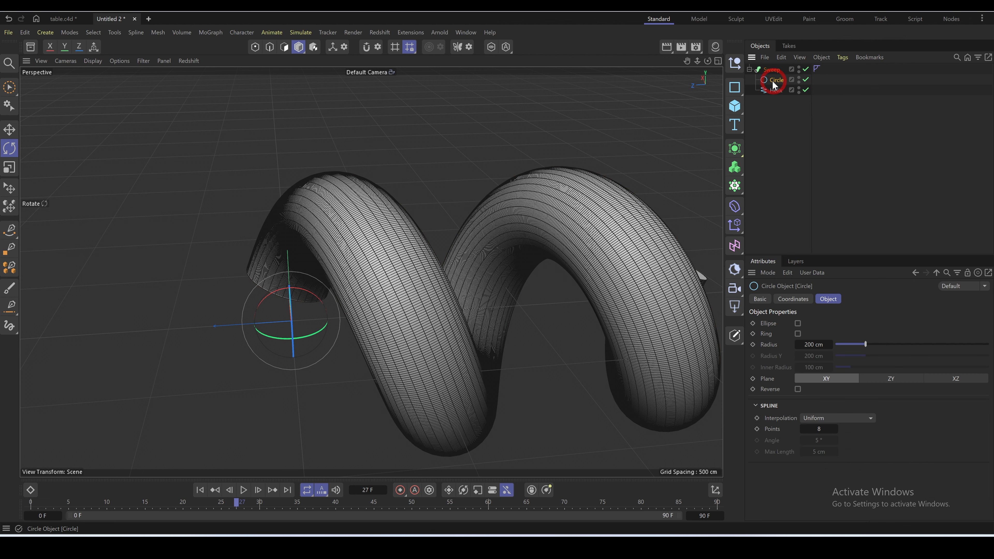
left_click(775, 90)
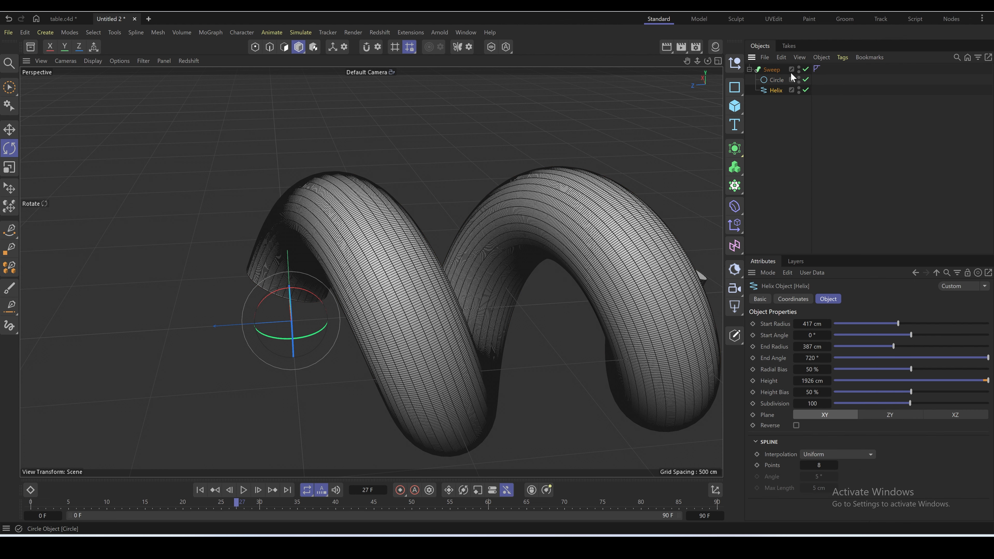
left_click(757, 69)
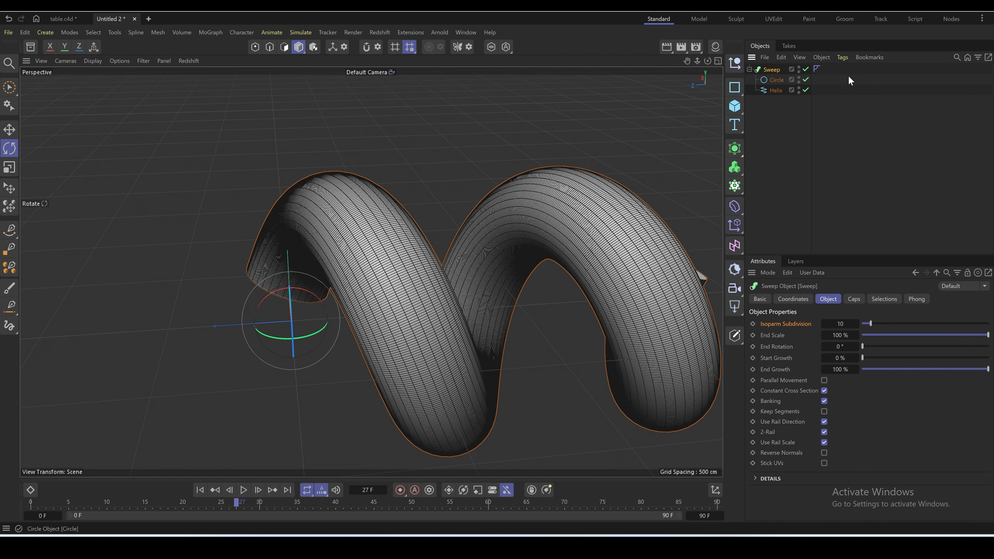
Try nesting the helix as a child of the circle inside the Sweep generator.
left_click_drag(772, 91, 774, 81)
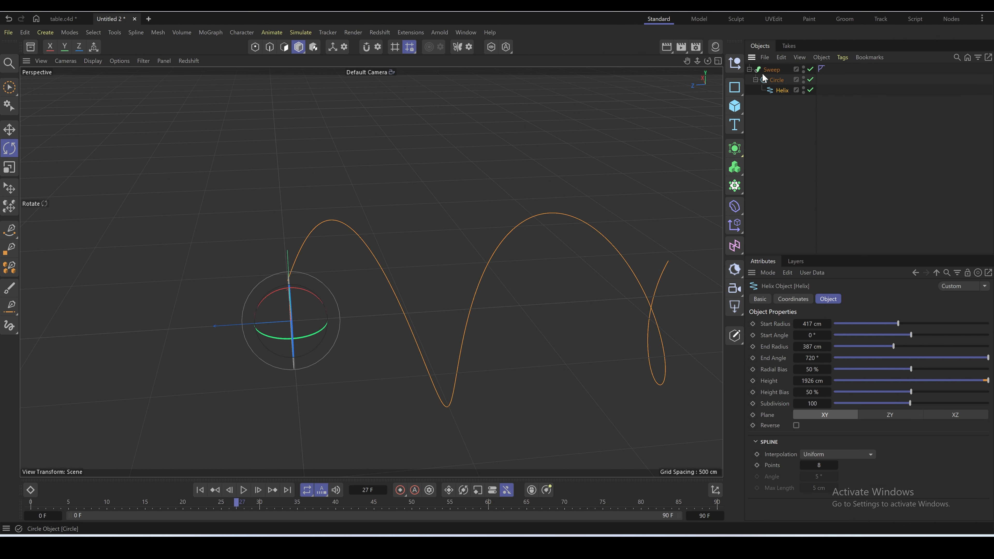
left_click(755, 80)
left_click(774, 80)
left_click(761, 73)
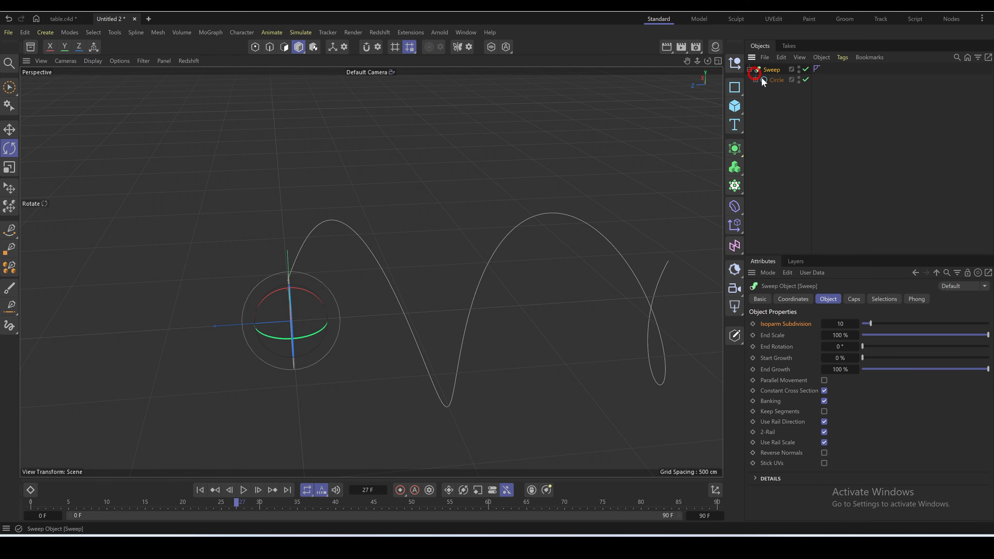
left_click(756, 80)
left_click(756, 80)
left_click_drag(757, 96, 821, 120)
left_click_drag(760, 72, 772, 94)
Undo the hierarchy changes back to the circle and helix sitting directly under the Sweep.
key("ctrl+z")
key("ctrl+z")
key("ctrl+z")
key("ctrl+z")
key("ctrl+z")
key("ctrl+z")
key("ctrl+z")
key("ctrl+z")
key("ctrl+z")
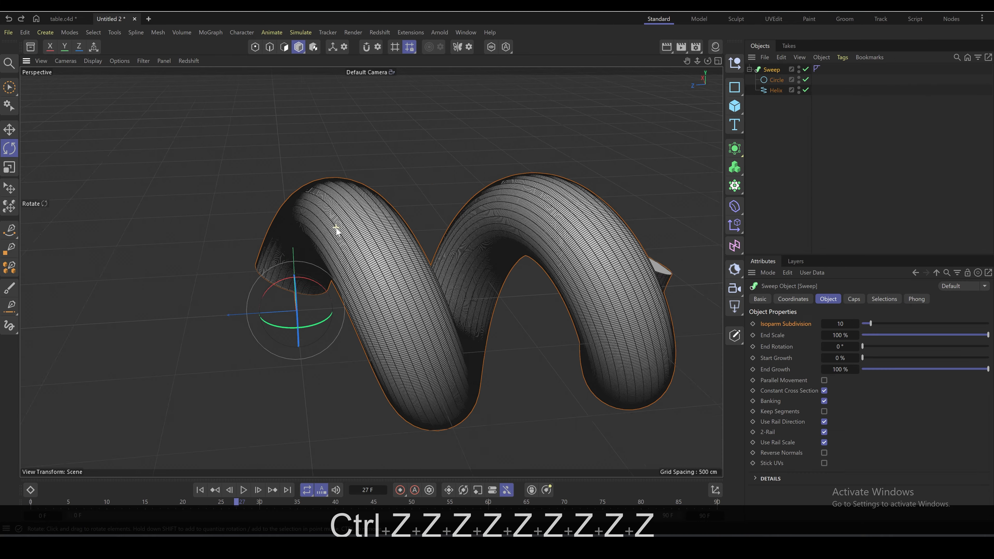
Examine the swept helix from several sides, including its end cap, and review the Sweep's cap and object settings.
left_click_drag(409, 268, 180, 276, "alt")
key("alt+1")
left_click_drag(416, 359, 372, 226, "alt")
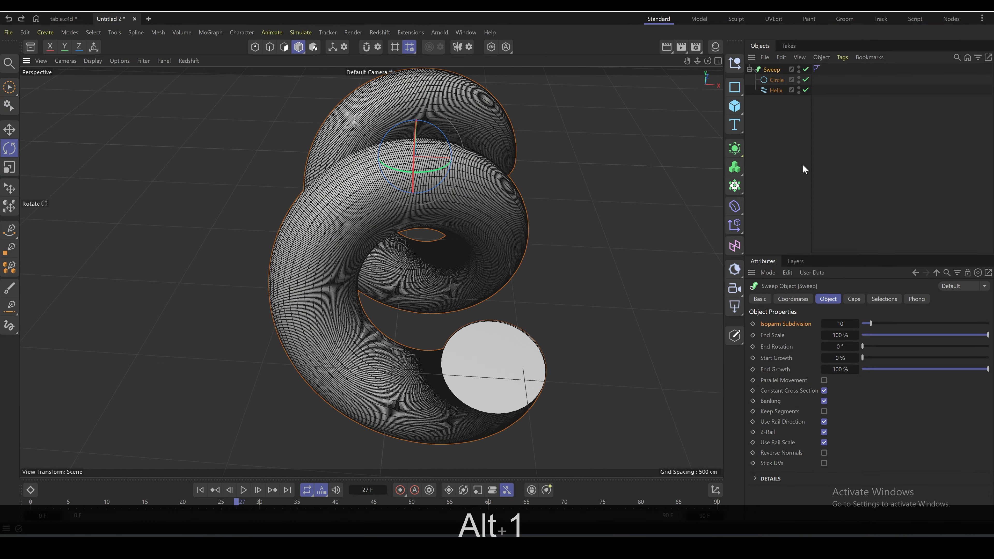
left_click(790, 132)
left_click(764, 72)
left_click_drag(339, 238, 304, 192, "alt")
key("alt+1")
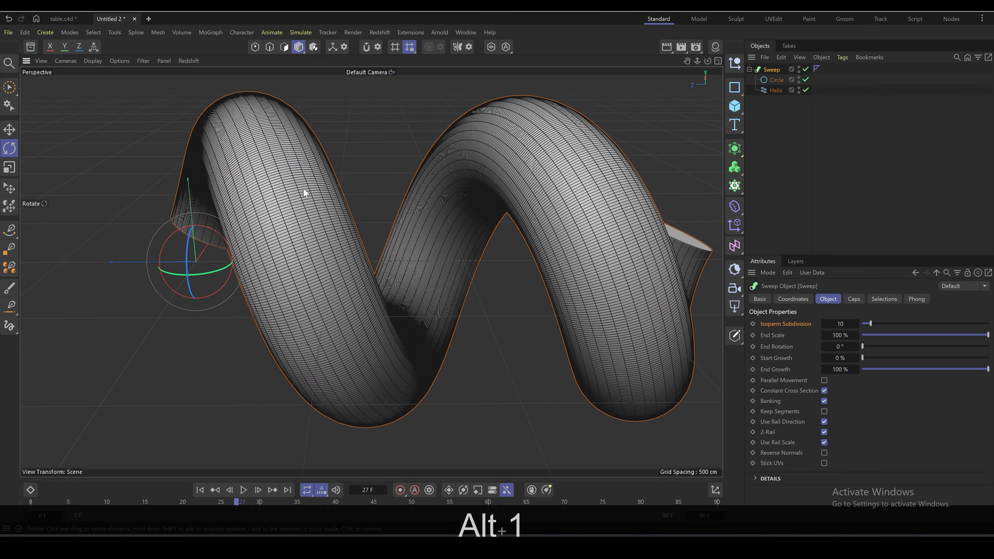
left_click(854, 300)
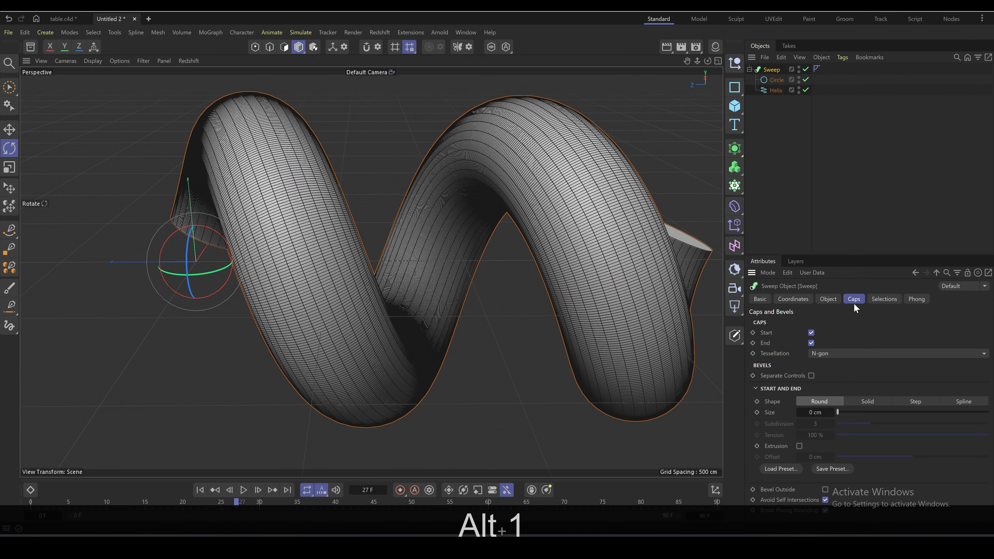
left_click(829, 300)
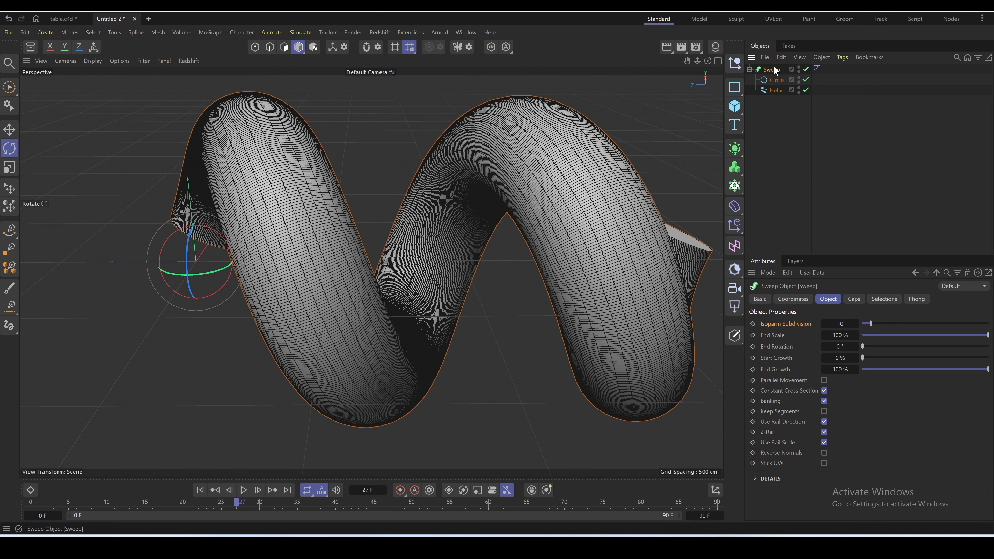
Reduce the helix's spline interpolation Points to 0 and check the coarser sweep mesh.
left_click(776, 90)
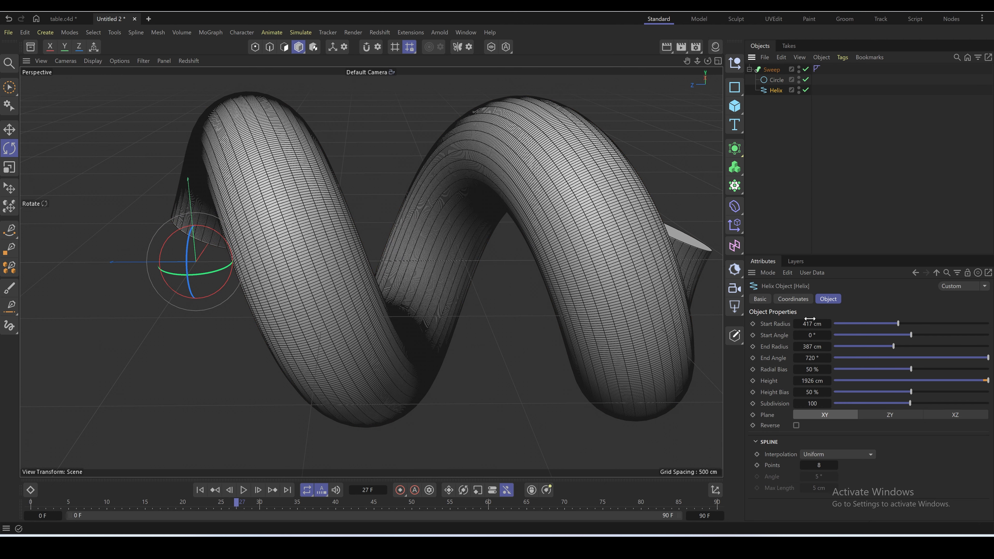
left_click_drag(823, 469, 806, 468)
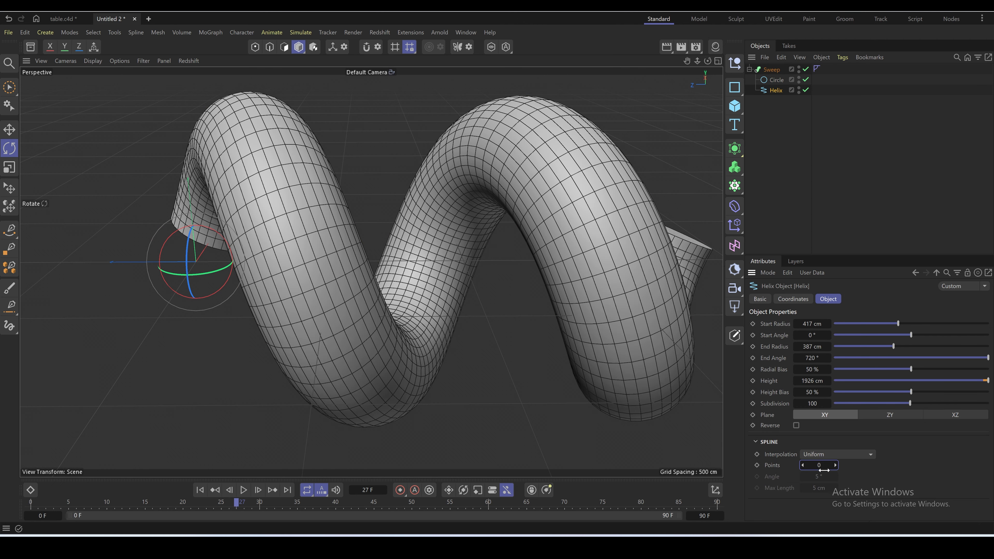
left_click_drag(854, 111, 812, 100)
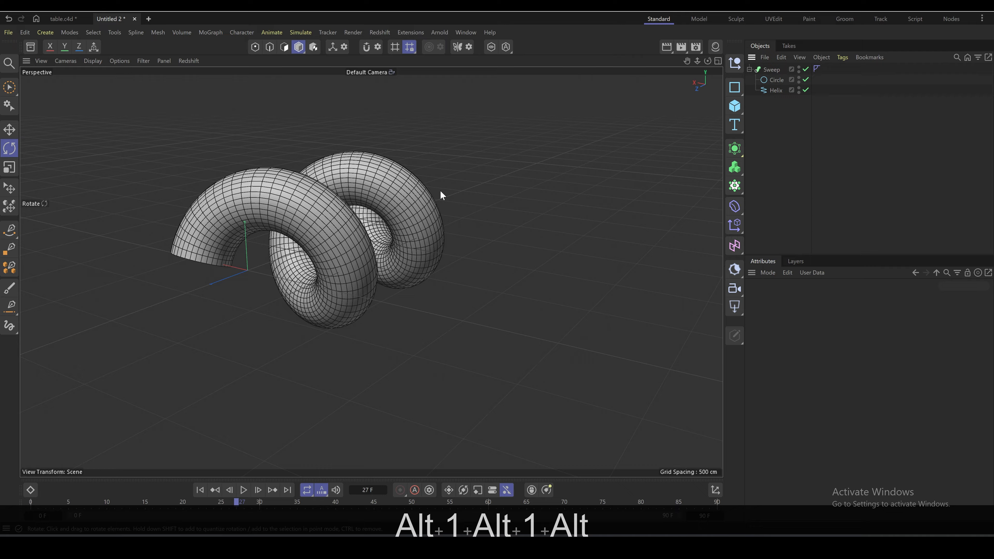
left_click_drag(419, 217, 409, 307, "alt")
Add a Boolean generator and a sphere to the empty scene.
left_click(735, 148)
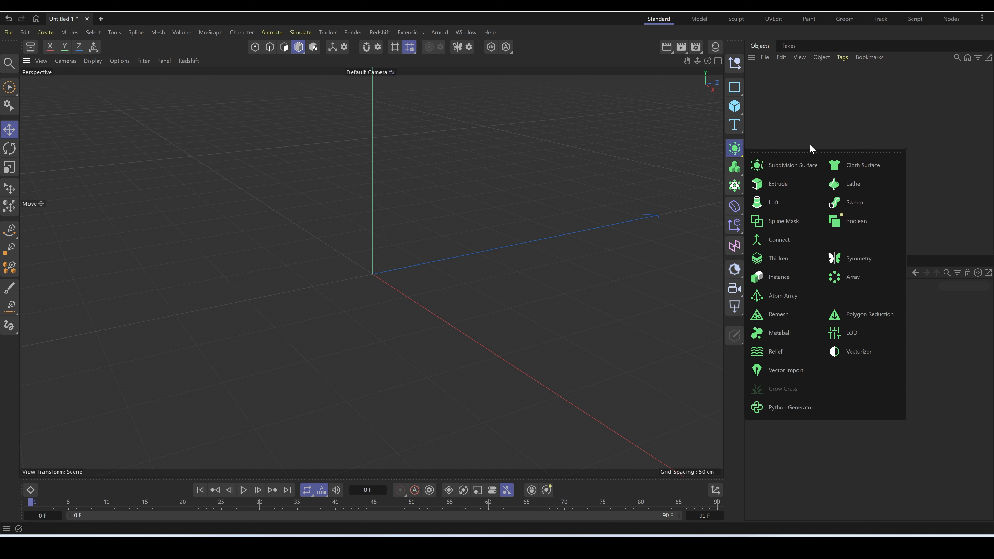
left_click(838, 222)
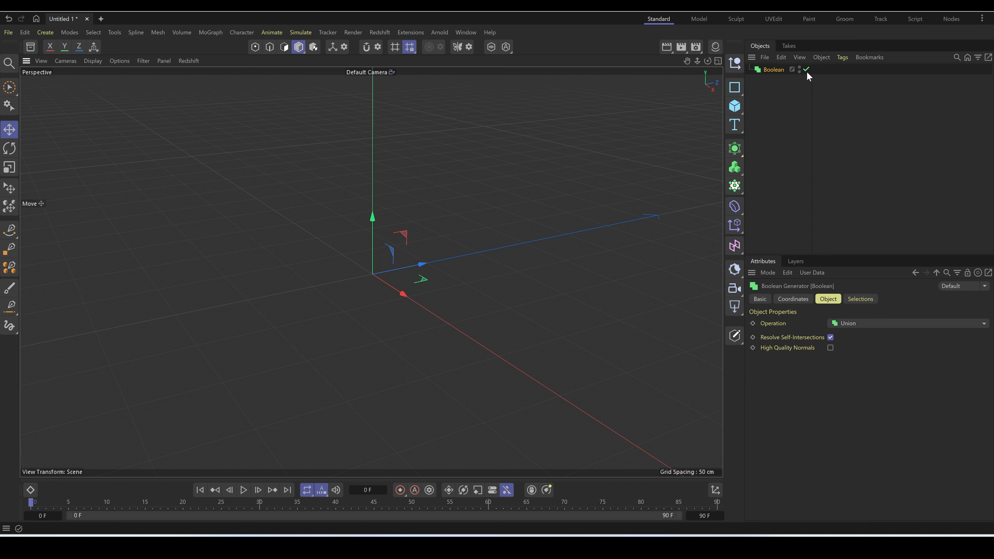
left_click(733, 108)
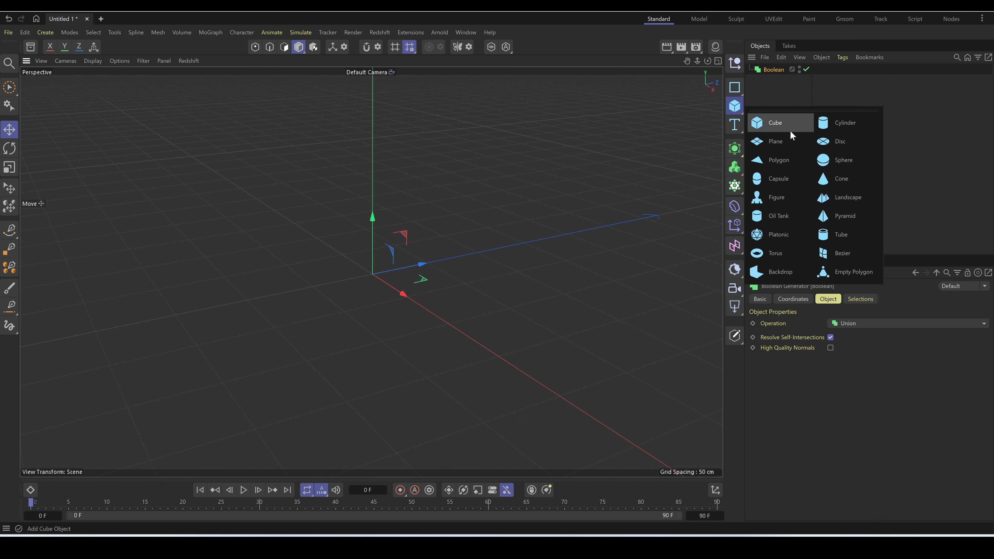
left_click(841, 160)
Add a cube and move it along the X axis until it stands clear beside the sphere.
left_click(735, 105)
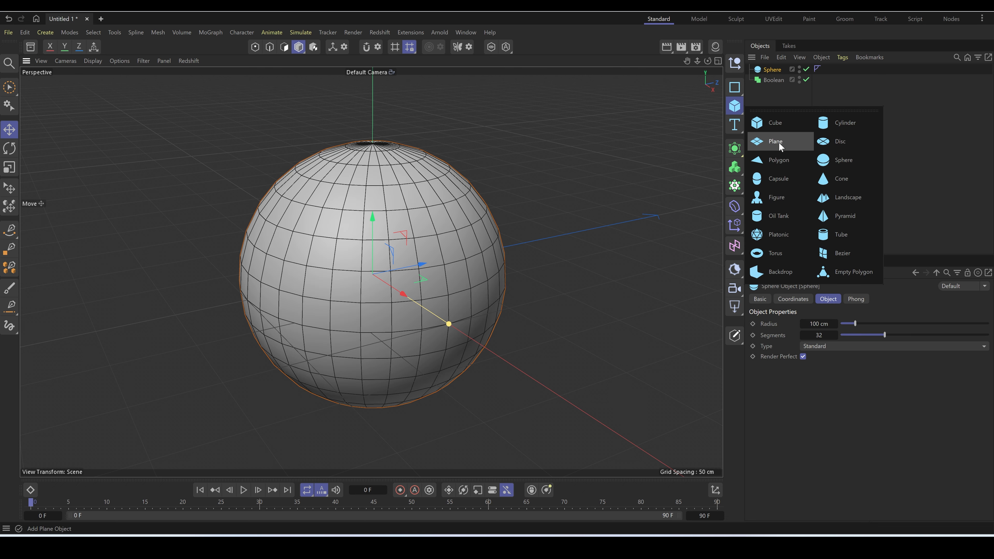
left_click(782, 126)
left_click_drag(432, 335, 597, 336)
left_click(806, 129)
Nest the sphere and the cube together under the Boolean generator.
left_click(771, 92)
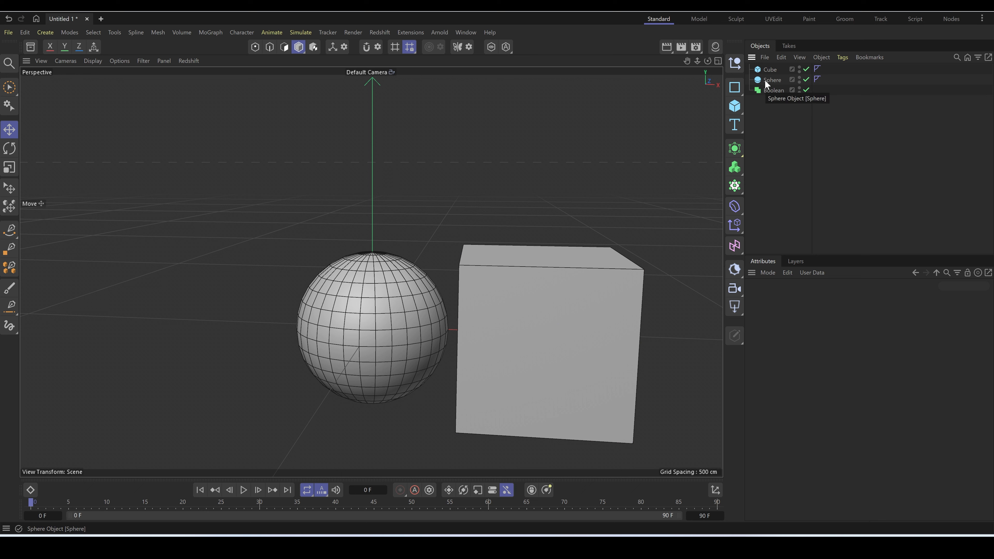
left_click(768, 80)
left_click(771, 70, "ctrl")
left_click_drag(770, 71, 775, 91)
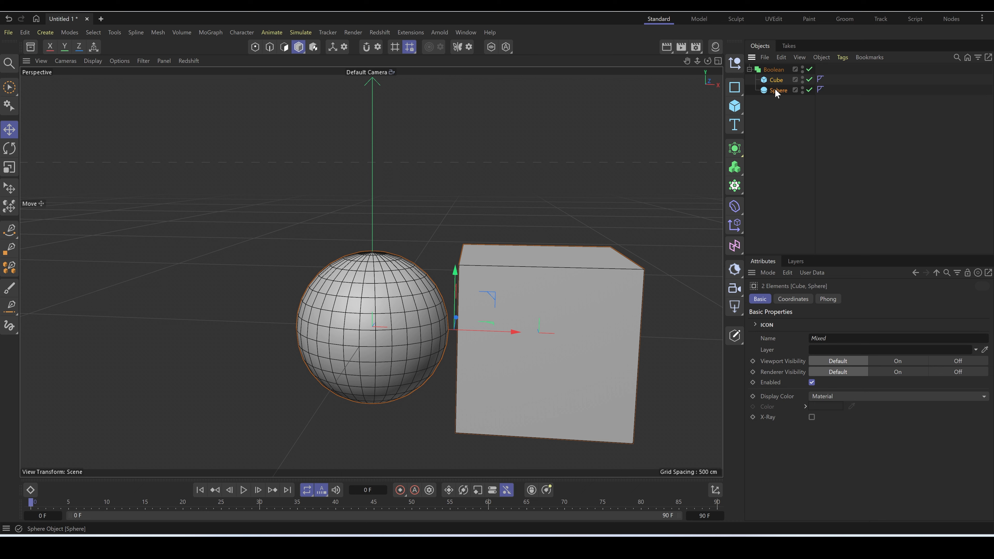
left_click(774, 106)
Try the Subtract, Intersect and Without operations on the Boolean generator and return it to Union.
left_click(773, 70)
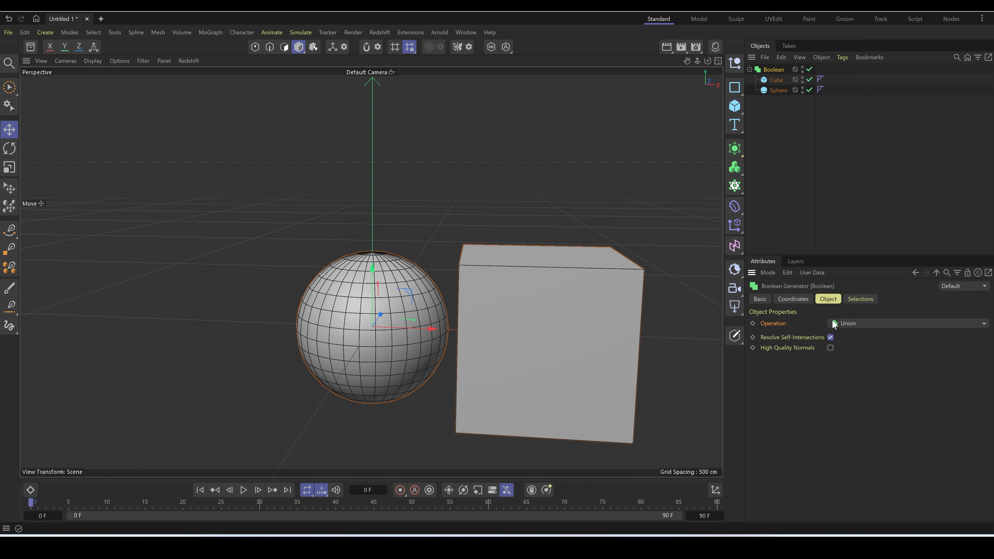
left_click(869, 325)
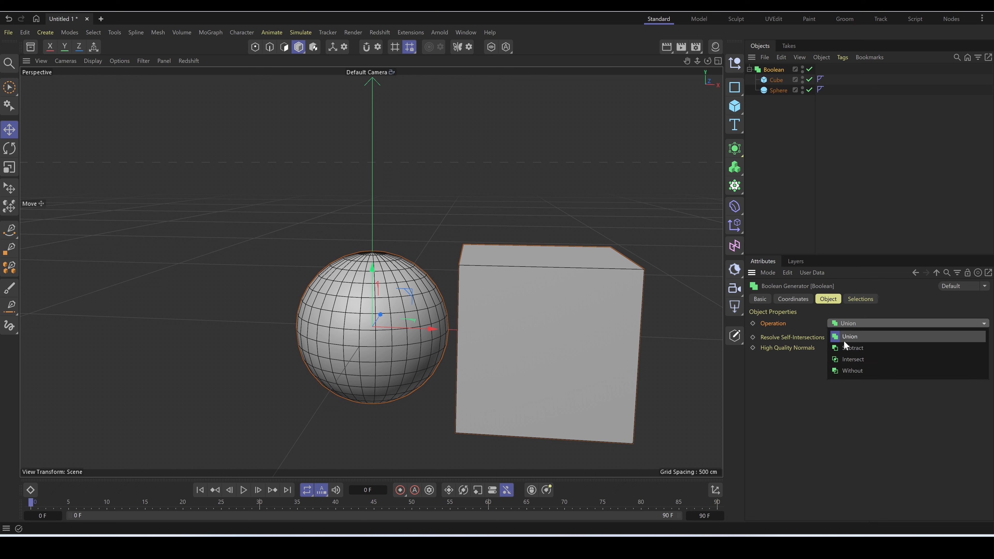
left_click(847, 349)
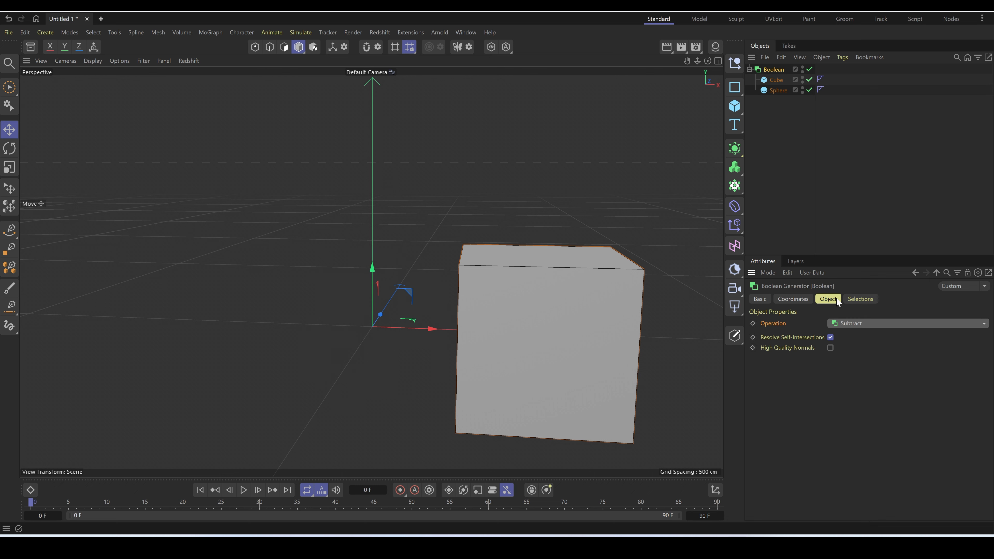
left_click(847, 326)
left_click(849, 359)
left_click(855, 325)
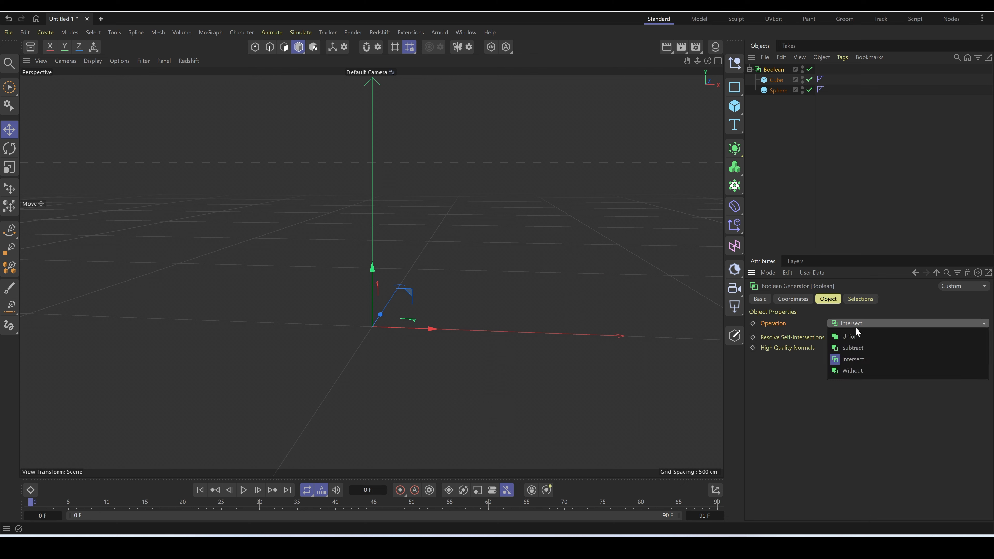
left_click(856, 370)
left_click(859, 324)
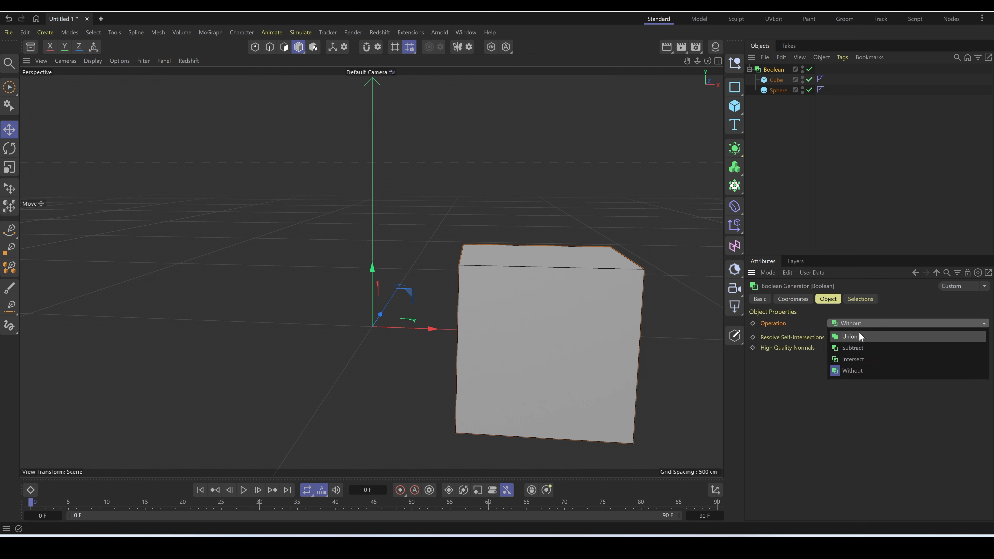
left_click(856, 335)
Move the sphere along the X axis so that it partly overlaps the cube.
left_click(778, 90)
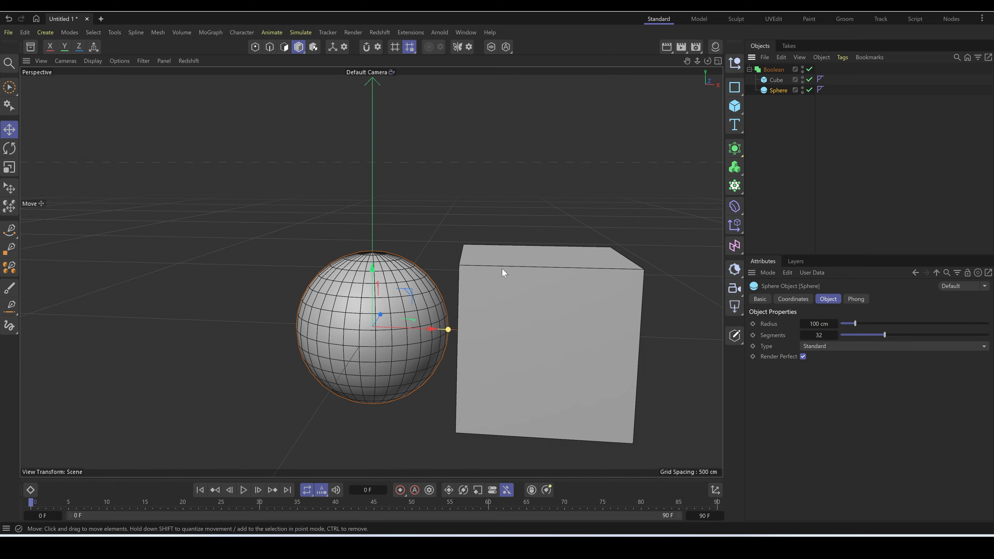
scroll(465, 337, "up", 3)
left_click_drag(429, 329, 466, 366)
left_click_drag(673, 309, 512, 301, "alt")
scroll(513, 301, "up", 5)
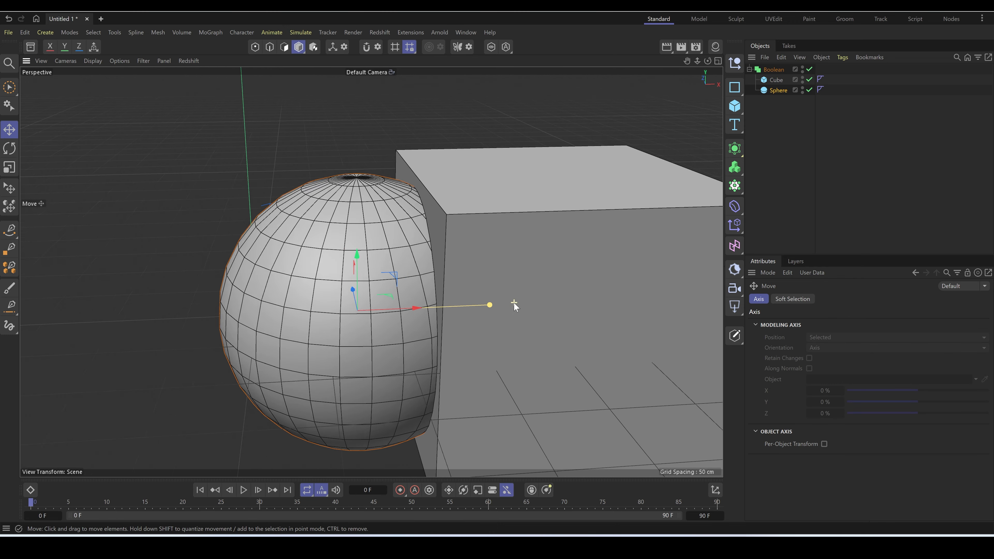
left_click_drag(443, 287, 270, 342, "alt")
scroll(270, 335, "down", 10)
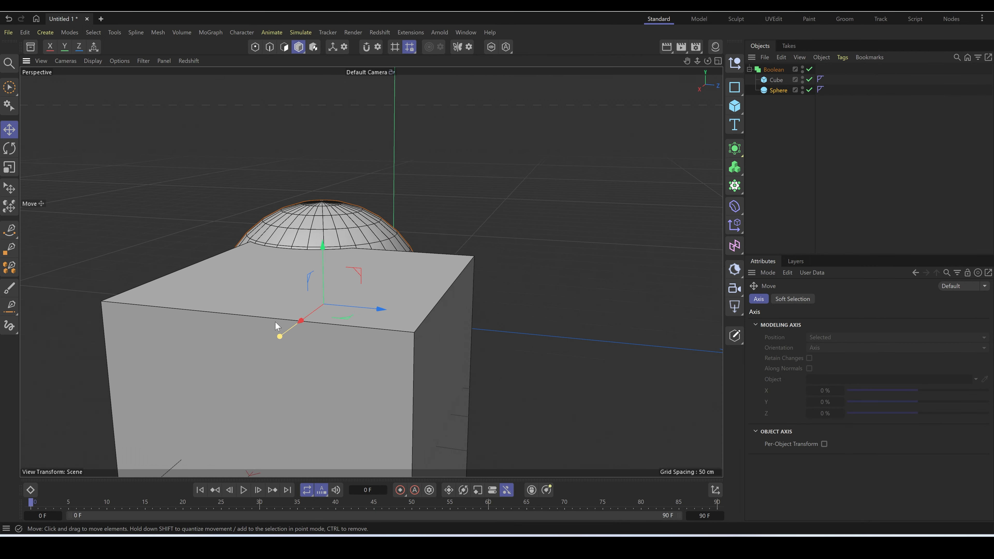
Switch the viewport shading to Lines and inspect how the sphere and cube intersect in the Boolean union.
left_click(95, 61)
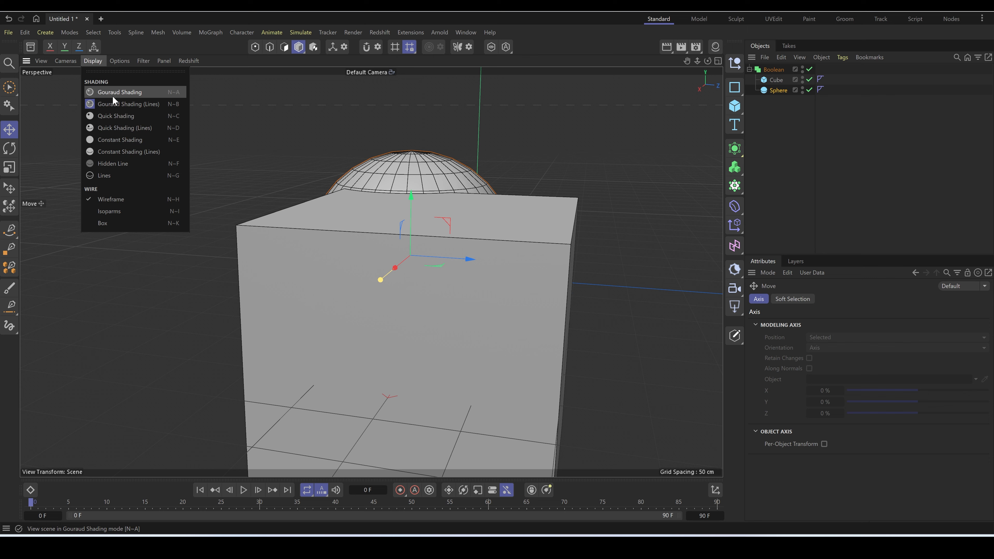
left_click(125, 175)
left_click_drag(126, 173, 529, 309, "alt")
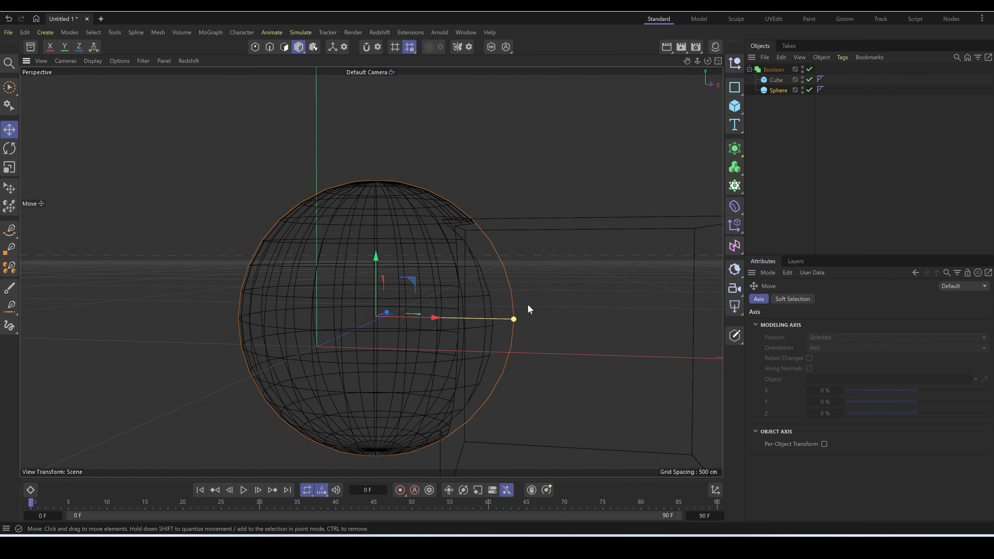
left_click_drag(493, 267, 544, 255, "alt")
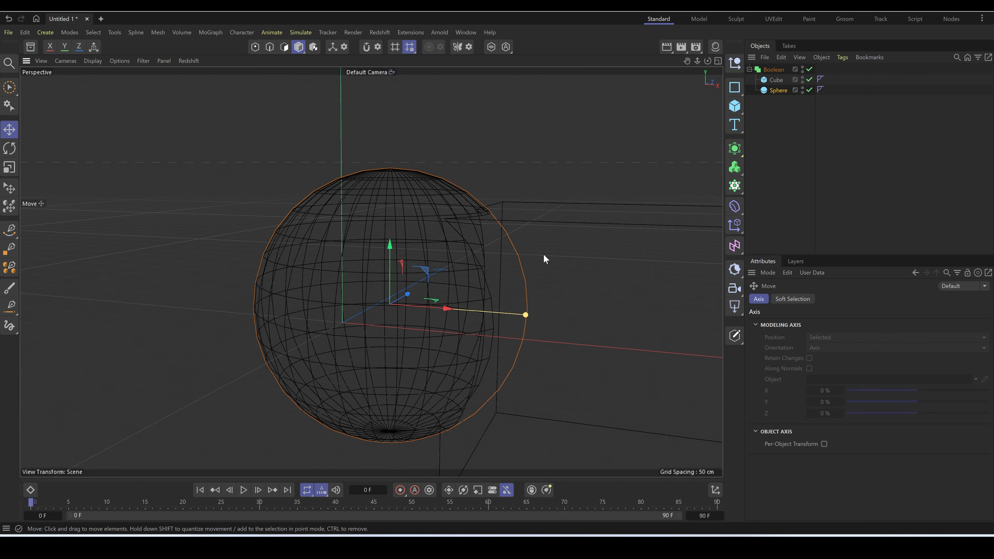
left_click(585, 237)
left_click(387, 237)
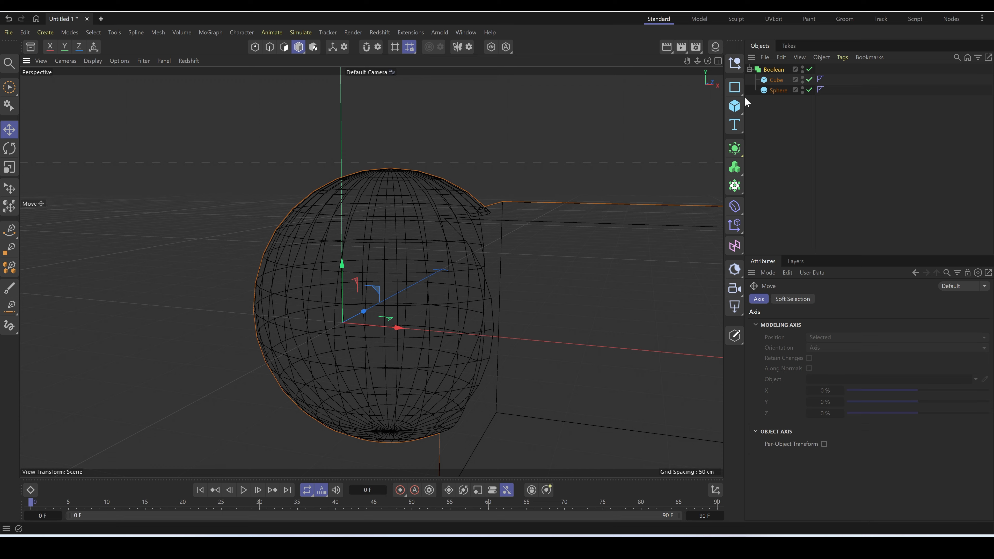
left_click(764, 108)
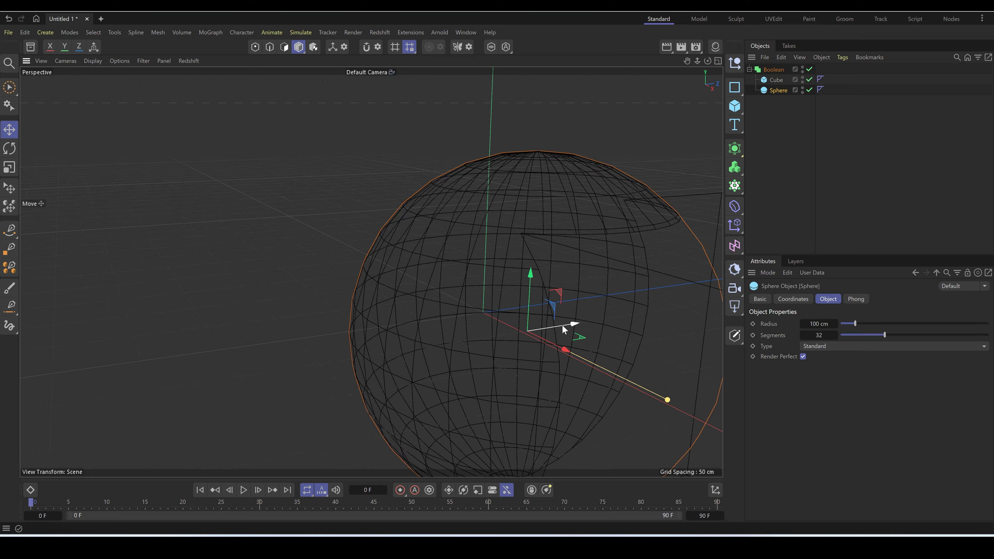
Set the Boolean generator's operation to Subtract so the sphere cuts into the cube.
scroll(570, 327, "down", 5)
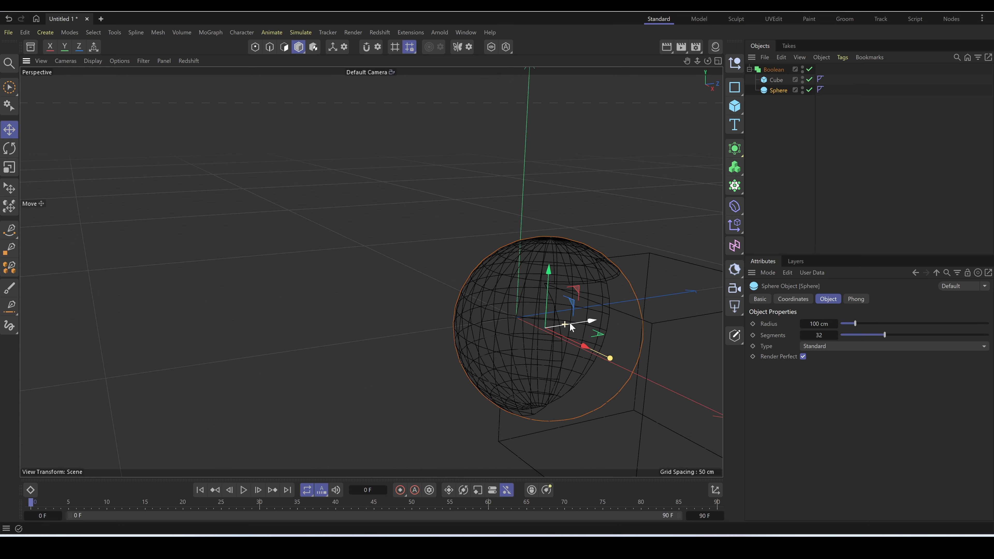
left_click(774, 69)
left_click_drag(612, 340, 652, 383, "alt")
left_click_drag(594, 342, 656, 272, "alt")
left_click(885, 324)
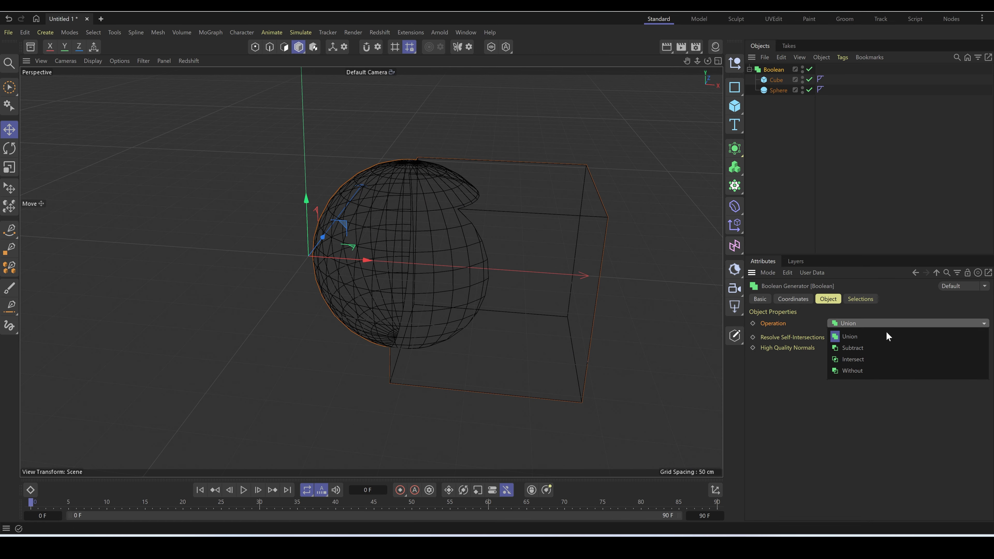
left_click(877, 346)
Switch the viewport back to shaded display with lines and examine how the sphere cuts the cube.
left_click(777, 90)
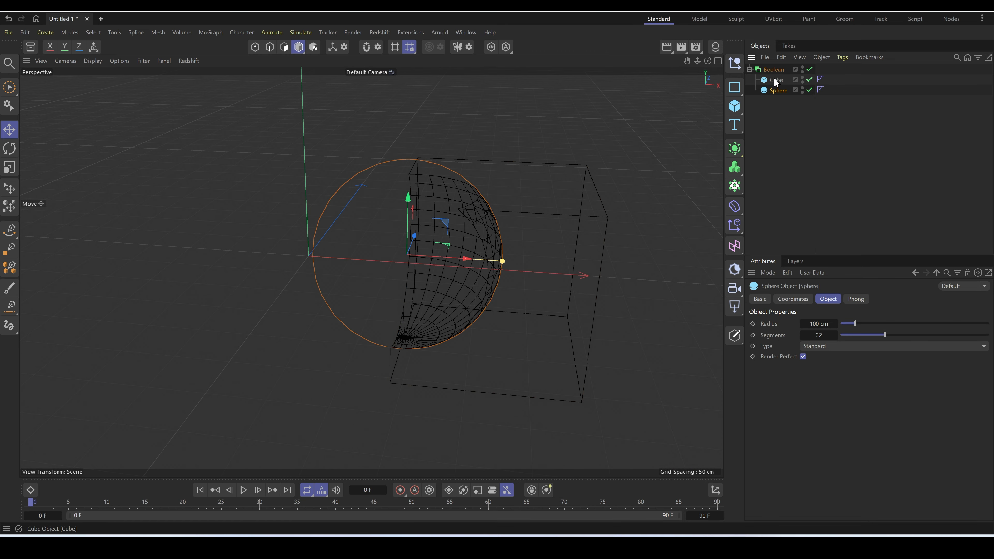
left_click(775, 79)
left_click(774, 69)
mouse_move(475, 346)
left_mouse_down("alt")
mouse_move(396, 359)
mouse_move(394, 347)
left_mouse_up("alt")
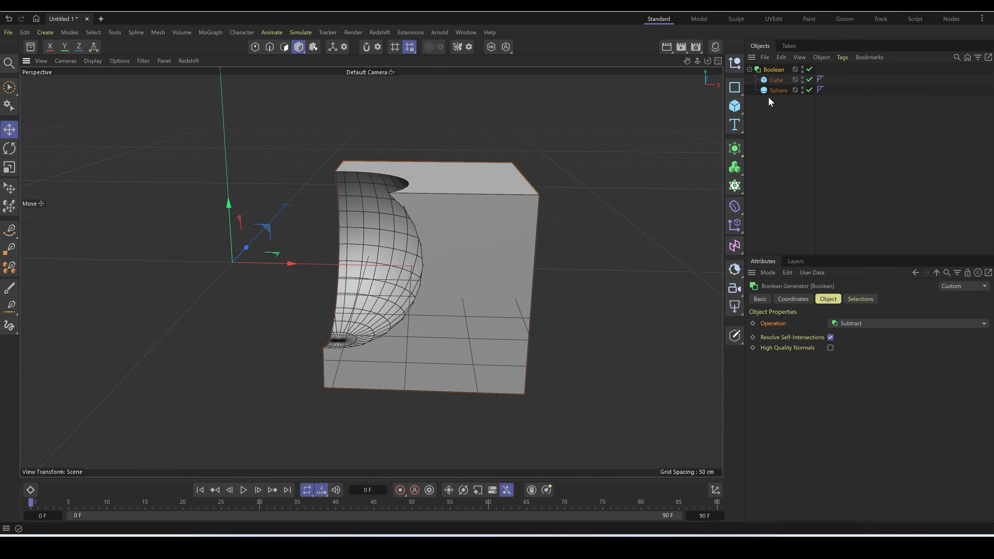
left_click(776, 90)
left_click(775, 79)
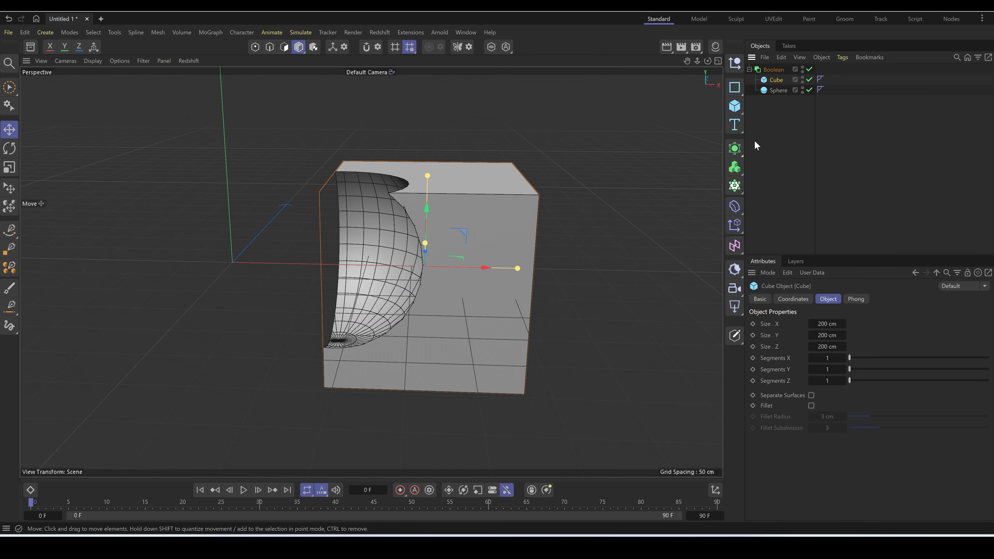
Move the sphere along the X axis further into the cube.
left_click(795, 101)
left_click(780, 91)
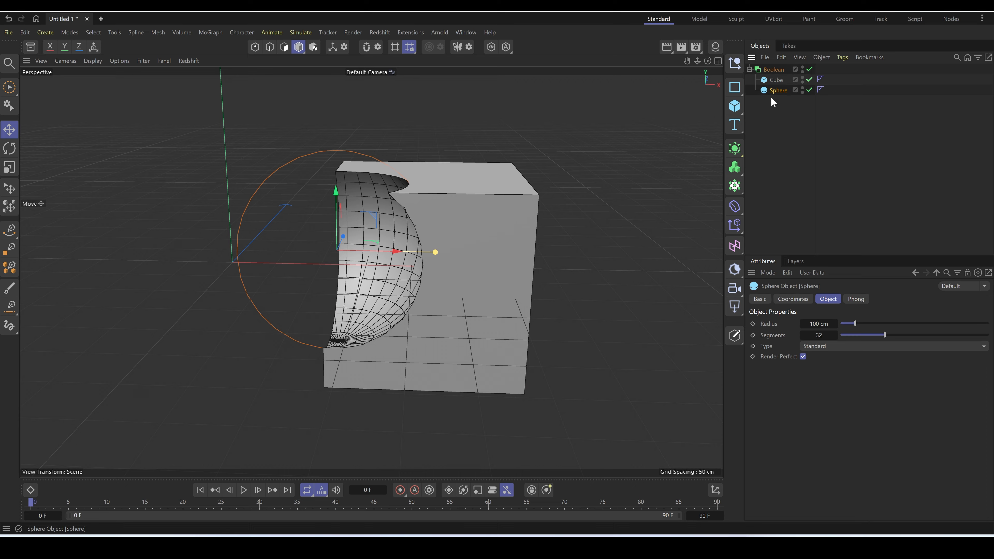
left_click_drag(389, 260, 507, 251)
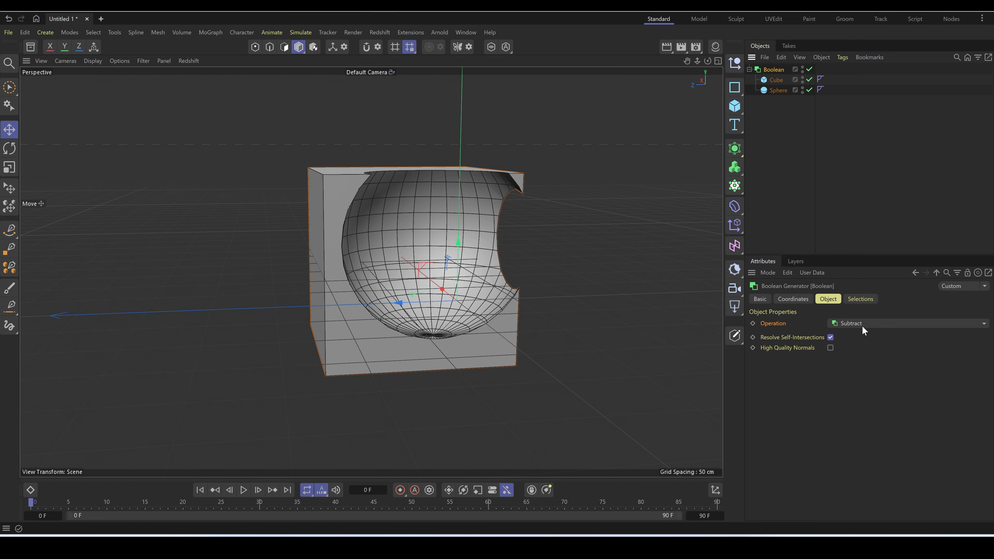
Set the Boolean generator's operation to Intersect and try moving the Boolean along the X axis.
left_click(862, 326)
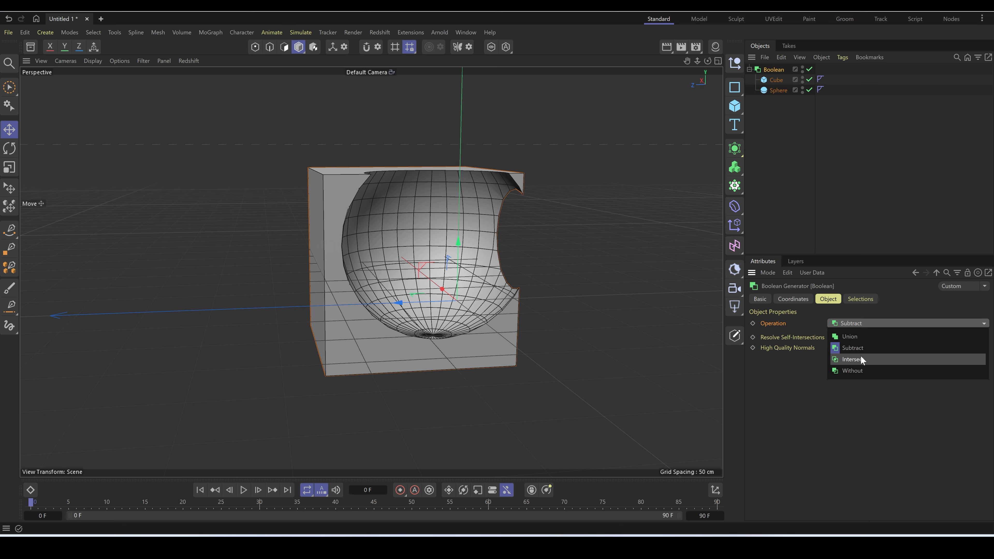
left_click(861, 356)
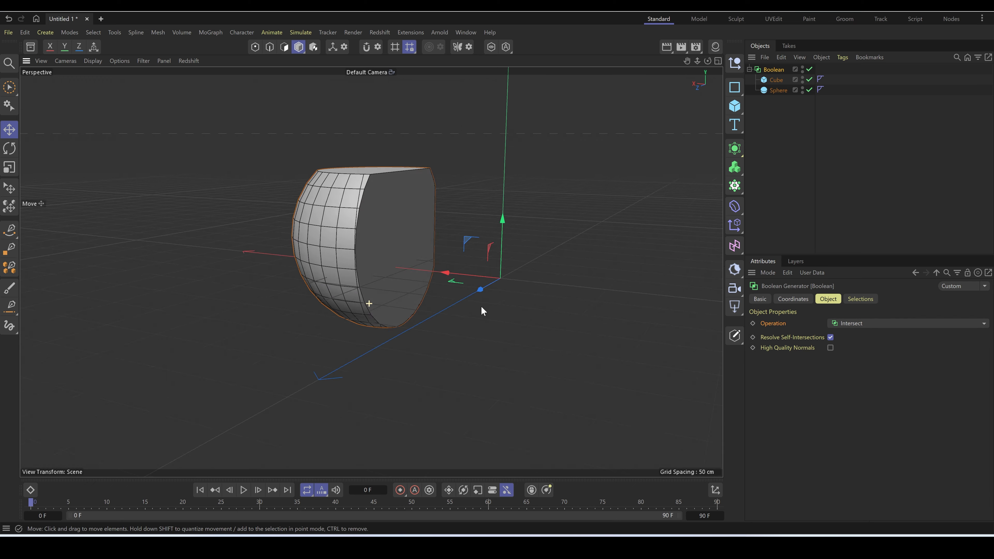
left_click_drag(481, 307, 523, 307, "alt")
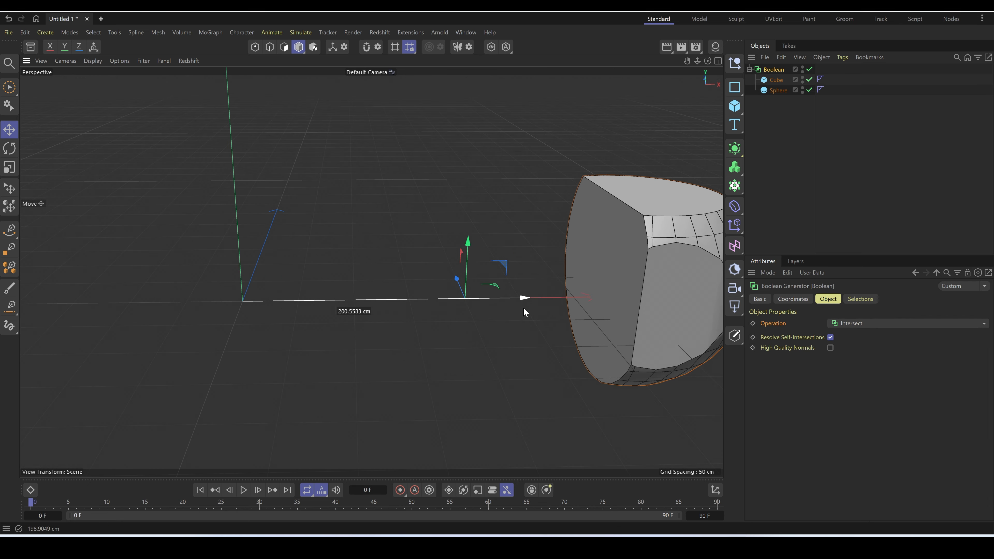
left_click_drag(611, 288, 592, 297)
middle_click_drag(274, 279, 263, 277, "alt")
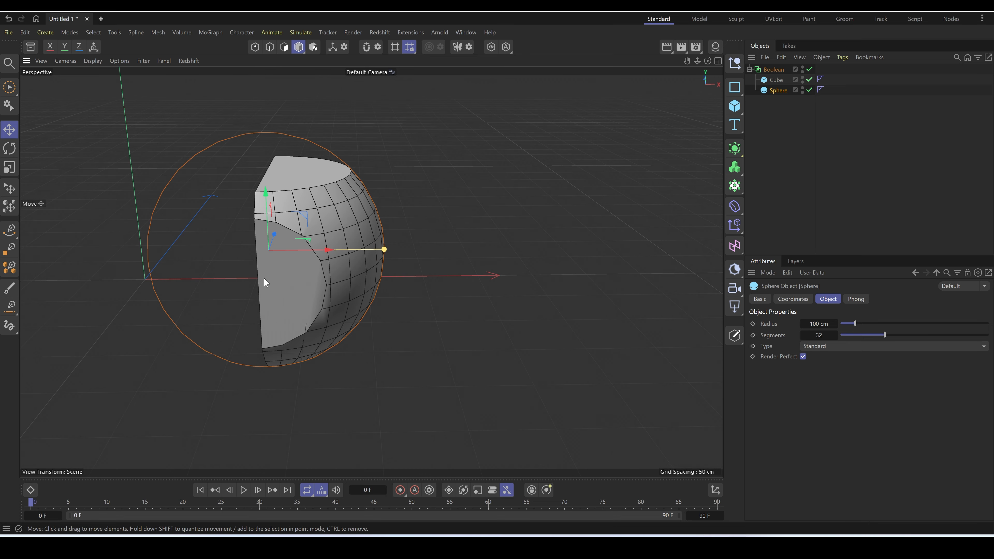
left_click_drag(264, 282, 454, 290, "alt")
Set the Boolean generator's operation to Without and examine the opened cube from several angles.
left_click(773, 69)
left_click(849, 323)
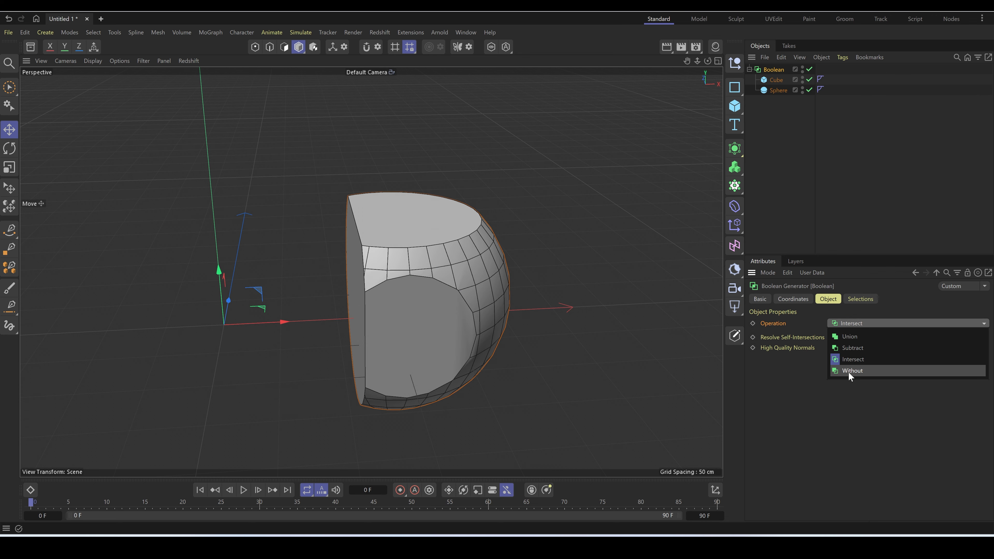
left_click(847, 369)
mouse_move(602, 294)
left_mouse_down("alt")
mouse_move(605, 337)
mouse_move(617, 285)
left_mouse_up("alt")
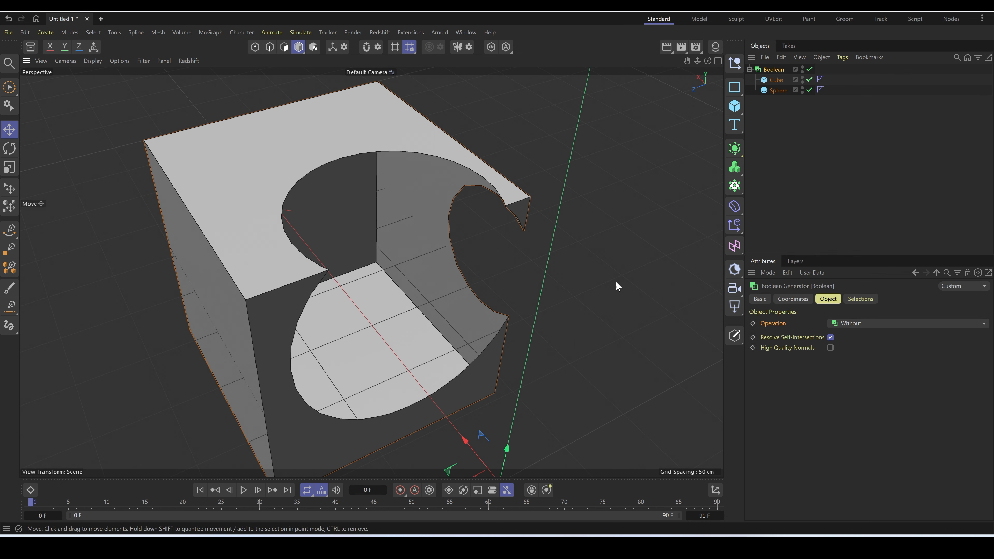
left_click(922, 325)
left_click(894, 316)
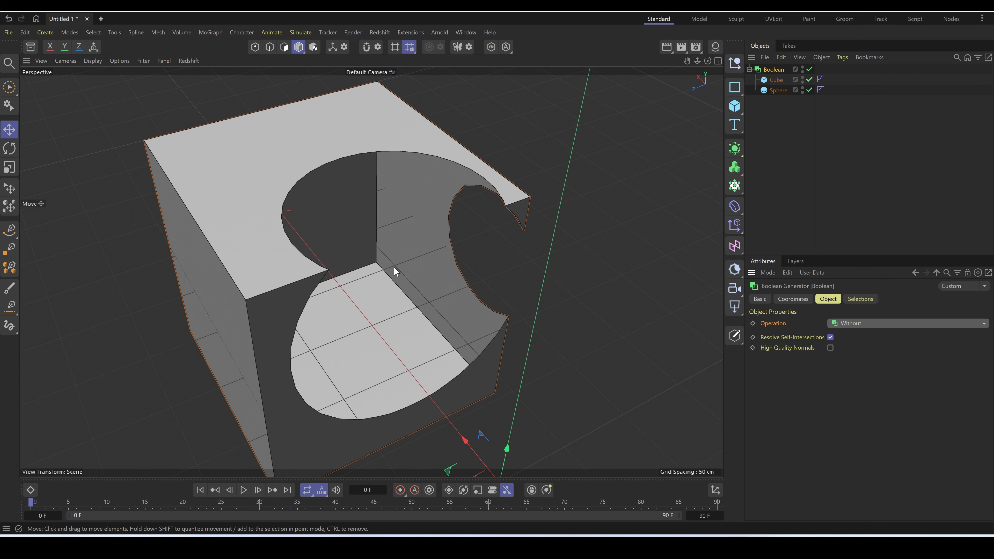
left_click_drag(465, 223, 465, 177, "alt")
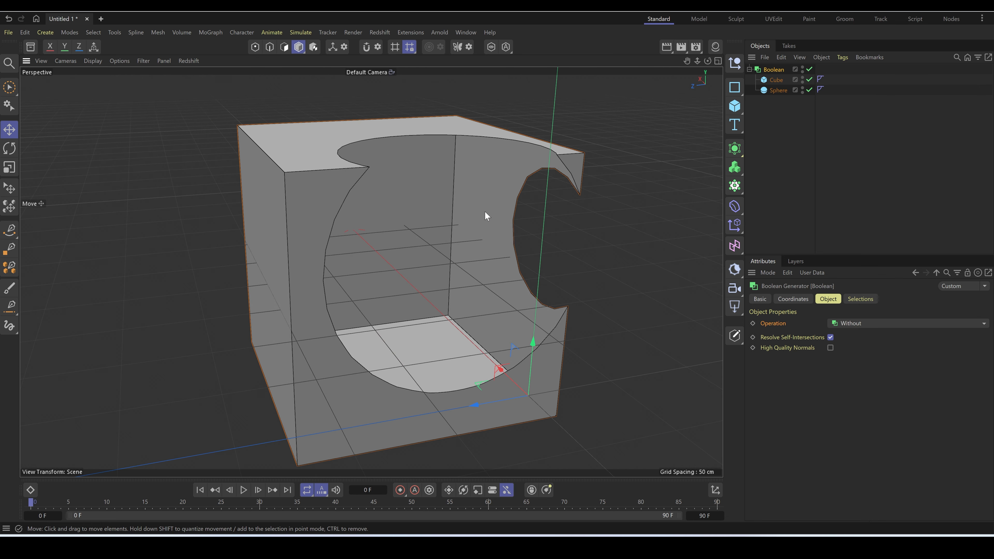
left_click_drag(528, 198, 679, 162, "alt")
Switch the Boolean operation to Subtract for comparison and return it to Without.
left_click(842, 324)
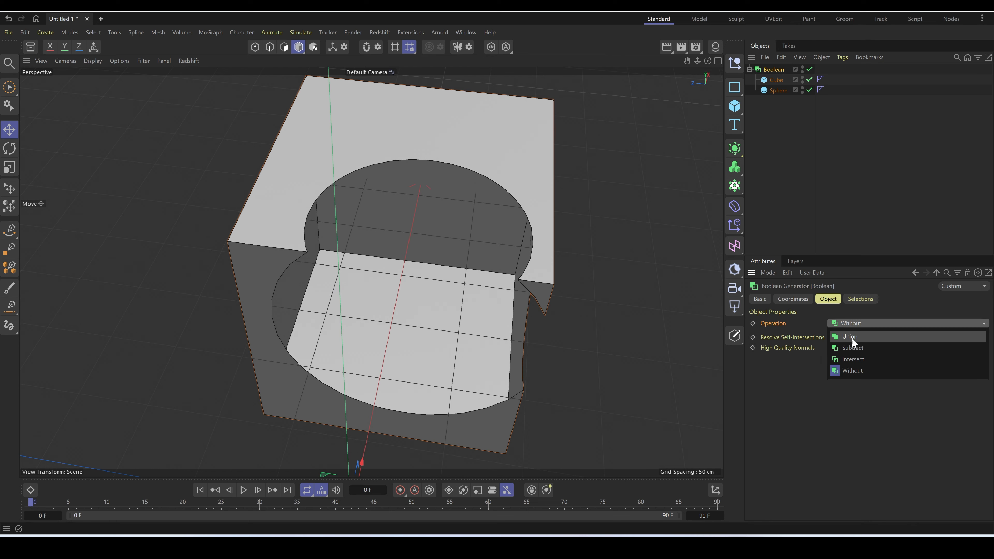
left_click(853, 347)
left_click_drag(387, 274, 450, 123, "alt")
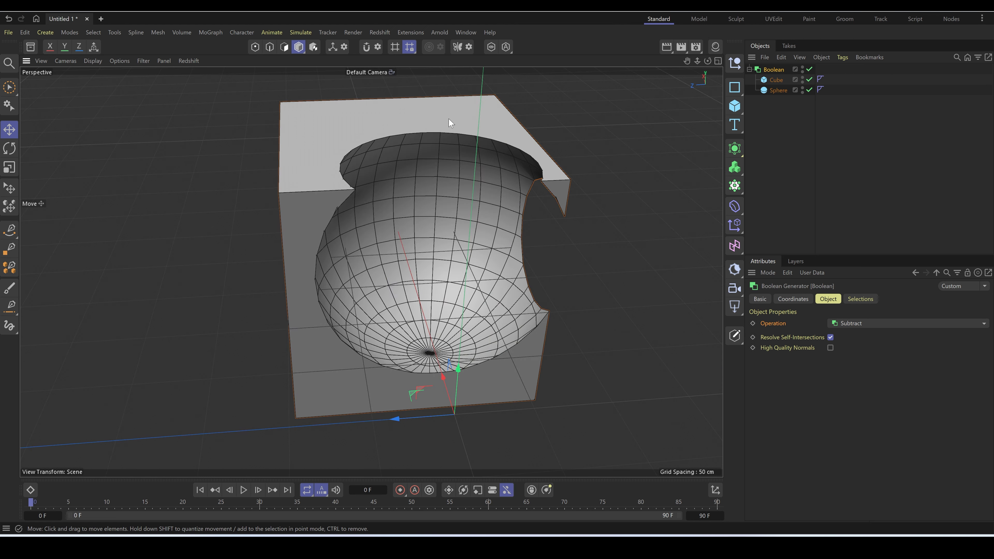
left_click(875, 324)
left_click(855, 370)
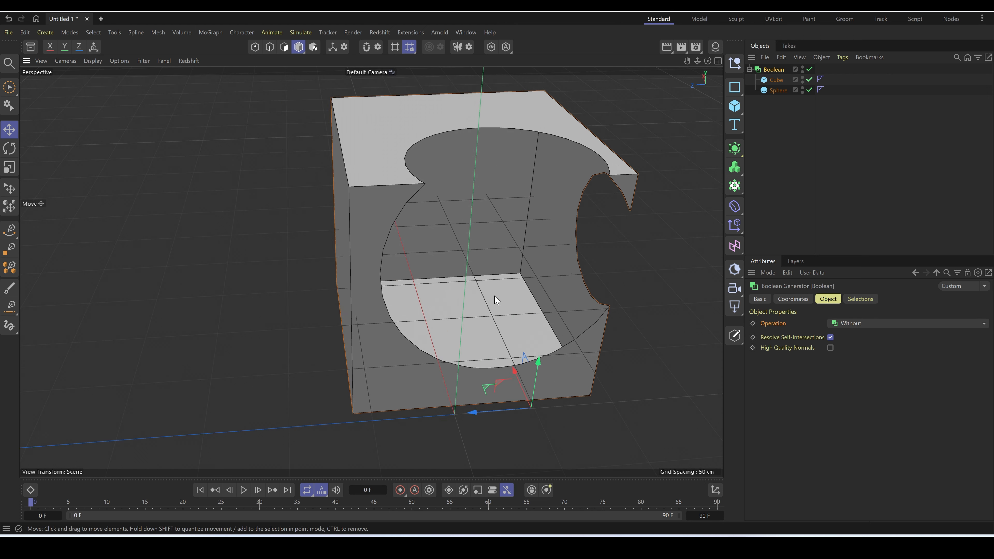
scroll(495, 298, "down", 4)
left_click_drag(494, 298, 396, 278, "alt")
Delete the Boolean with its cube and sphere, and add a Spline Mask generator.
left_click_drag(832, 171, 755, 65)
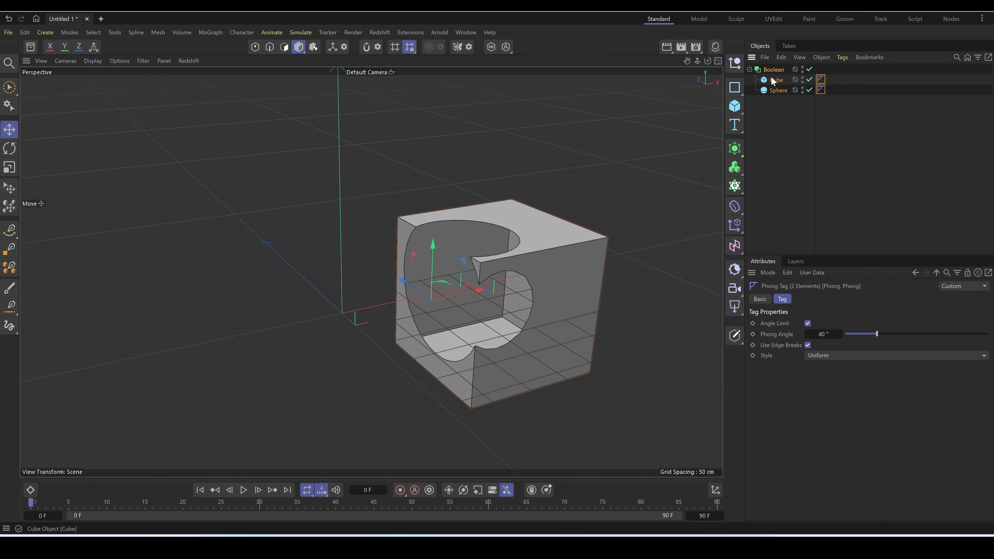
key("Delete")
left_click(734, 149)
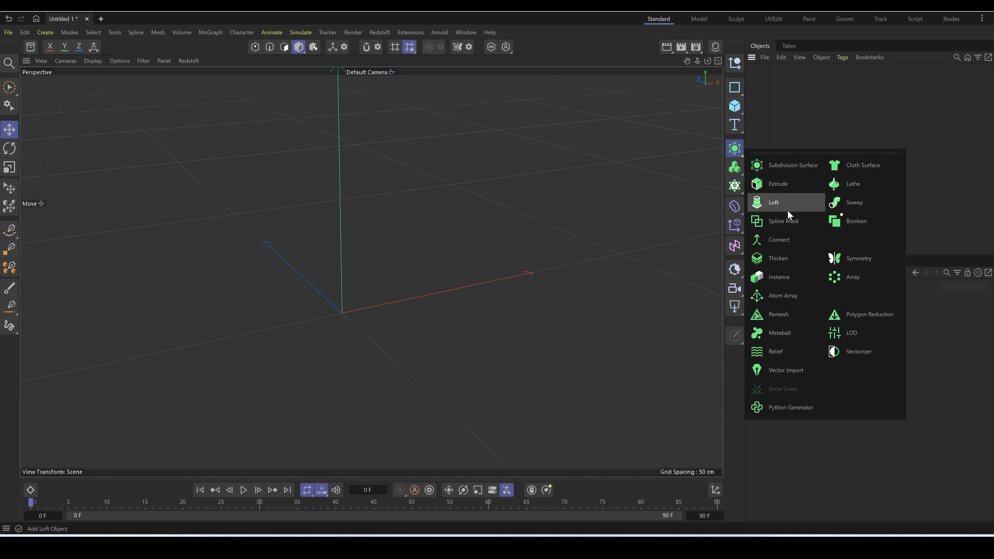
left_click(788, 221)
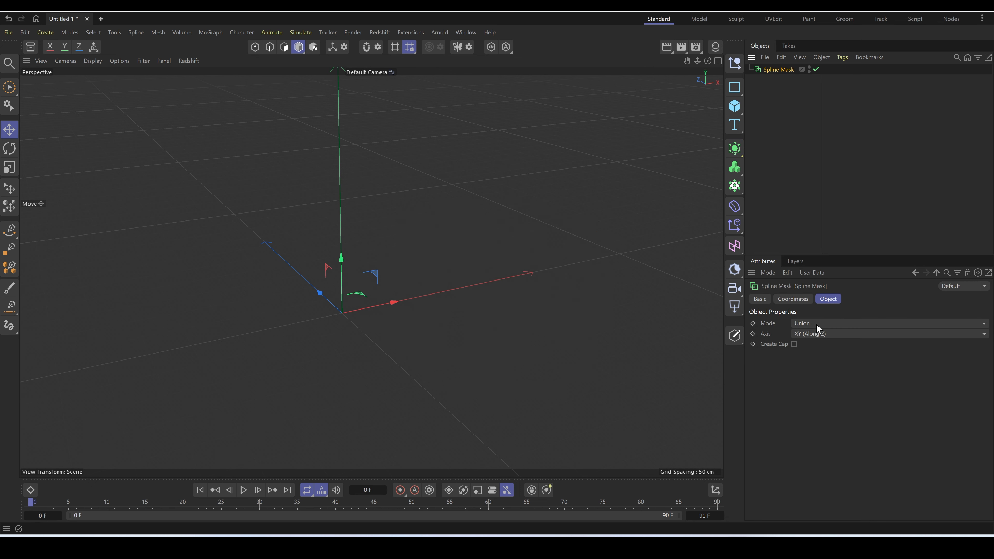
left_click(828, 323)
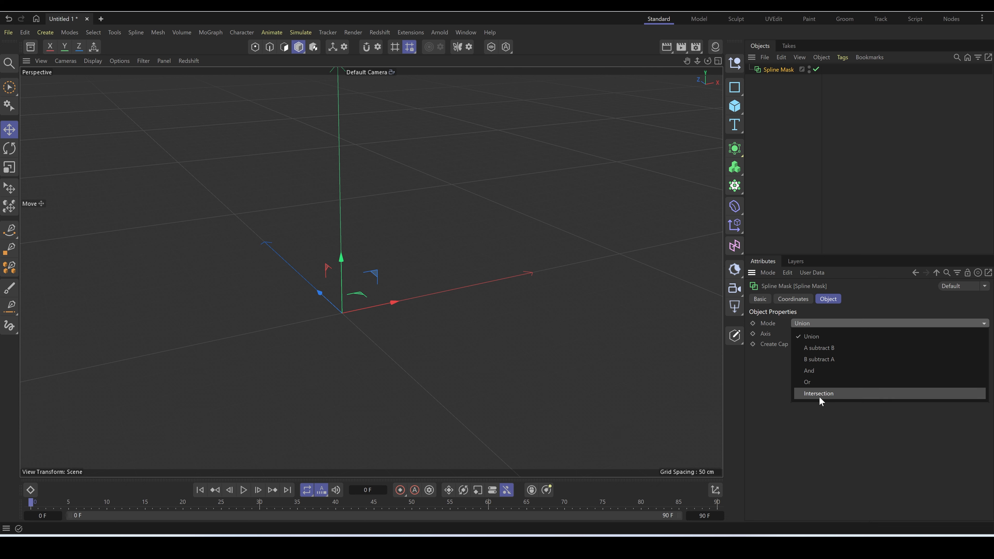
Add a rectangle spline and a circle spline to the scene.
left_click(734, 87)
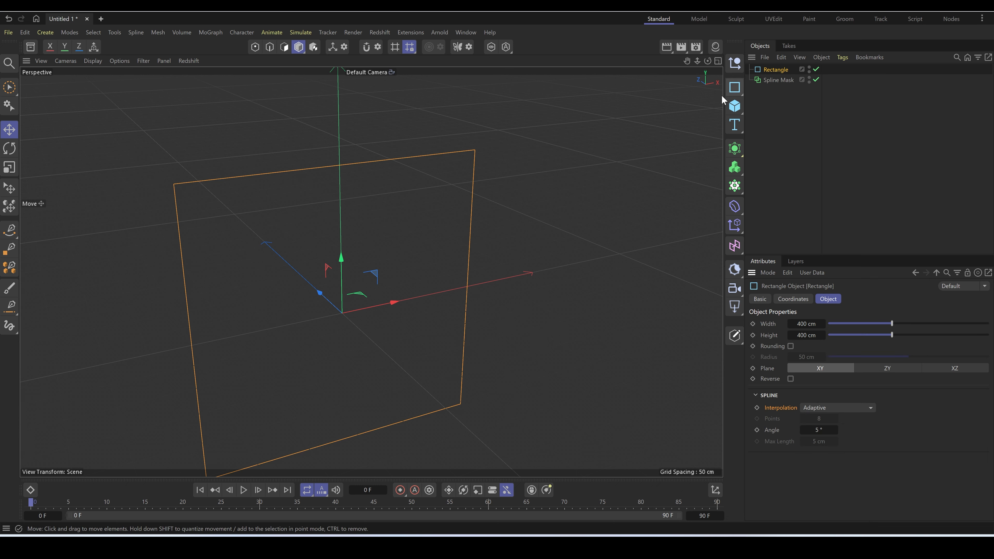
left_click_drag(734, 87, 847, 105)
scroll(408, 309, "down", 4)
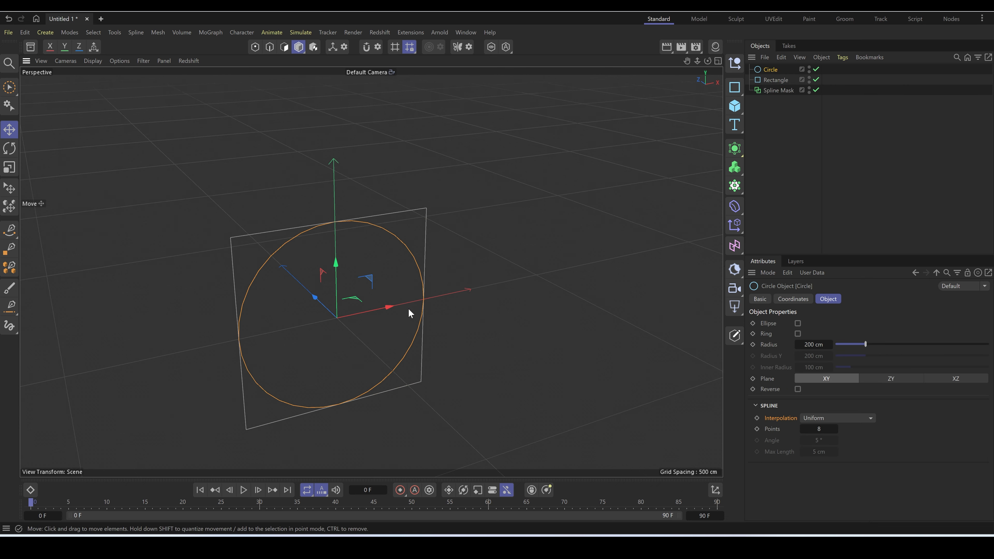
Move the circle about 245 cm along the X axis and nest both splines under the Spline Mask.
left_click_drag(408, 308, 485, 308, "alt")
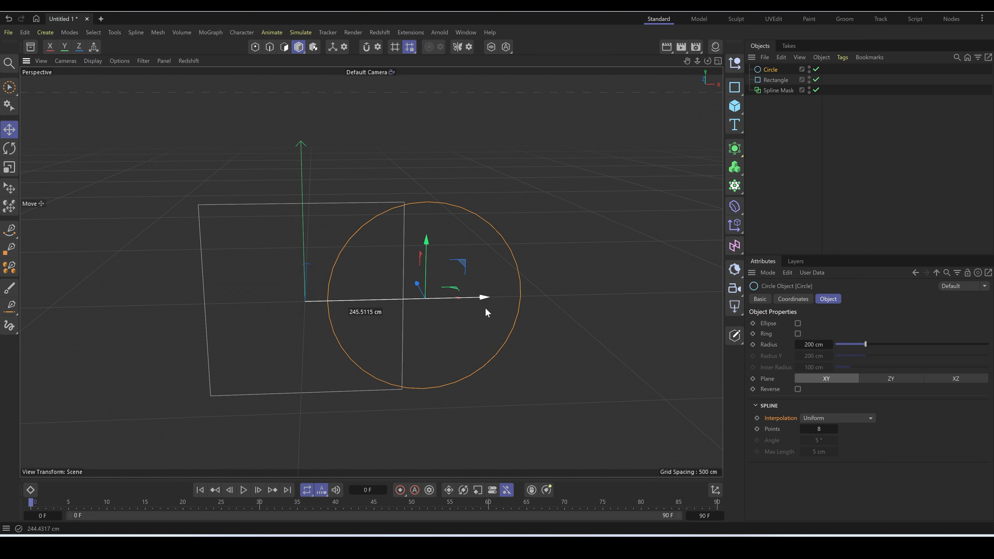
left_click(777, 76, "ctrl")
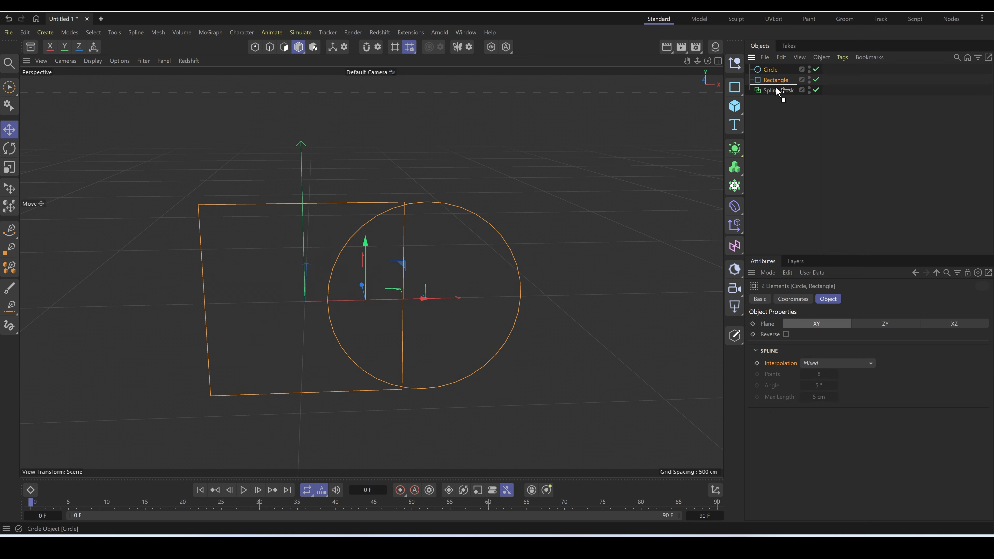
left_click_drag(777, 88, 776, 88)
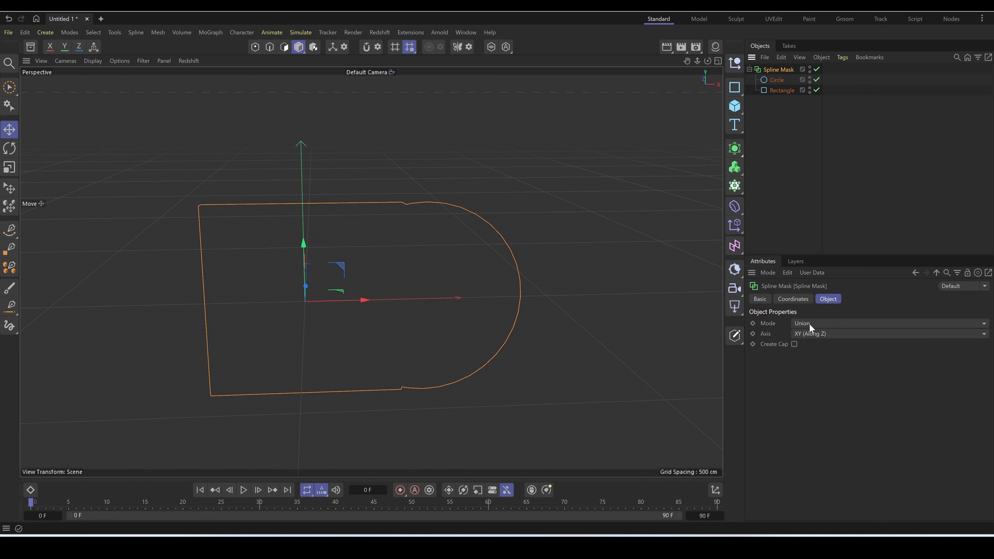
Try the Spline Mask's A subtract B and B subtract A modes, and set the mode to And.
left_click(831, 323)
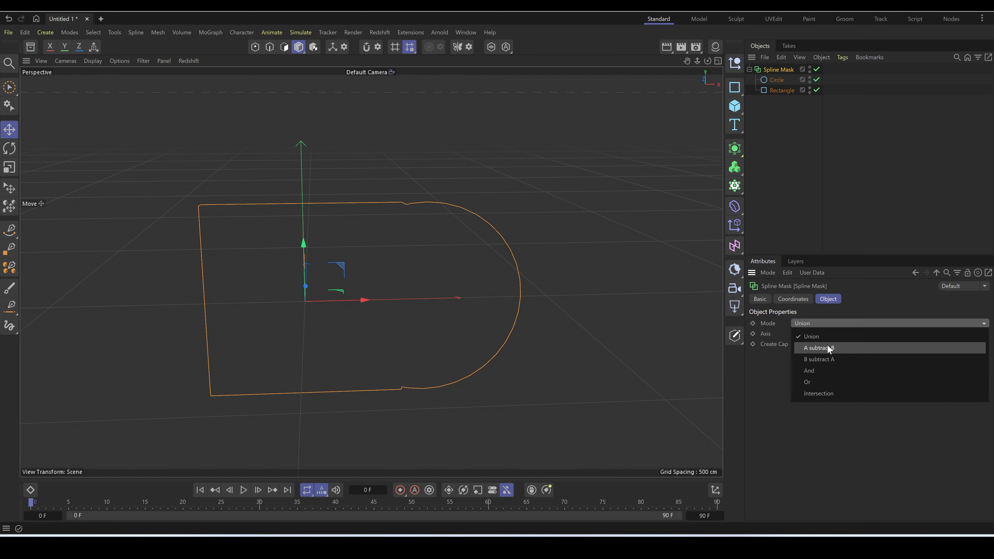
left_click(815, 347)
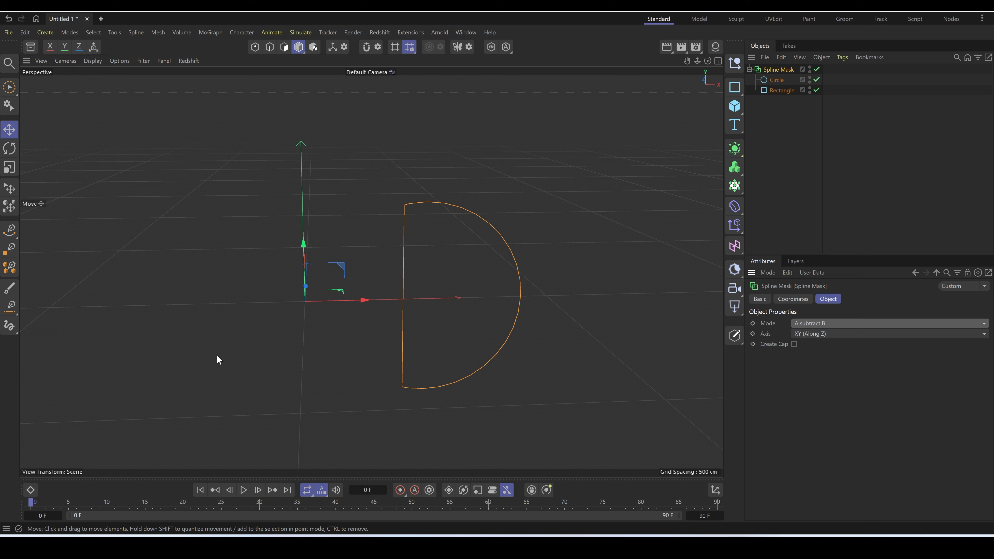
left_click(832, 323)
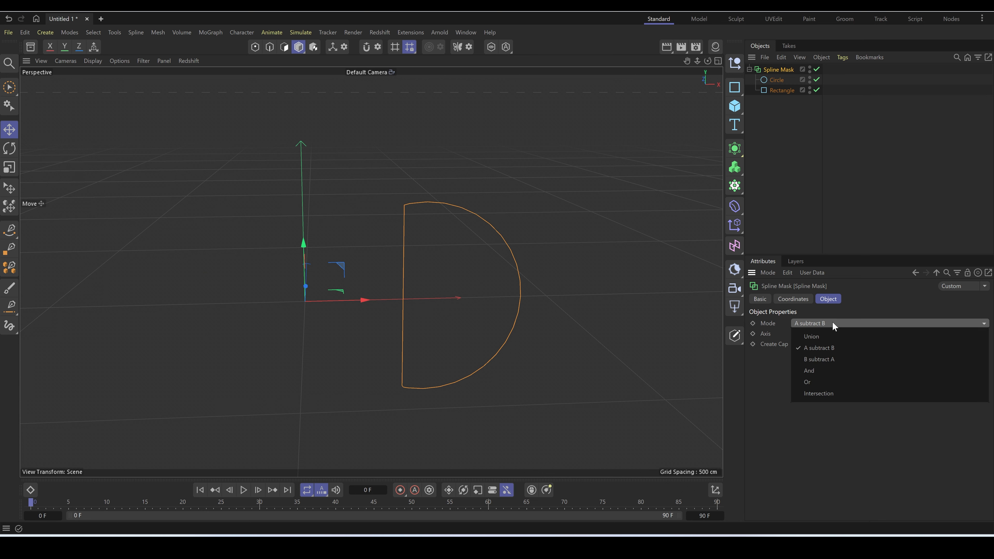
left_click(826, 363)
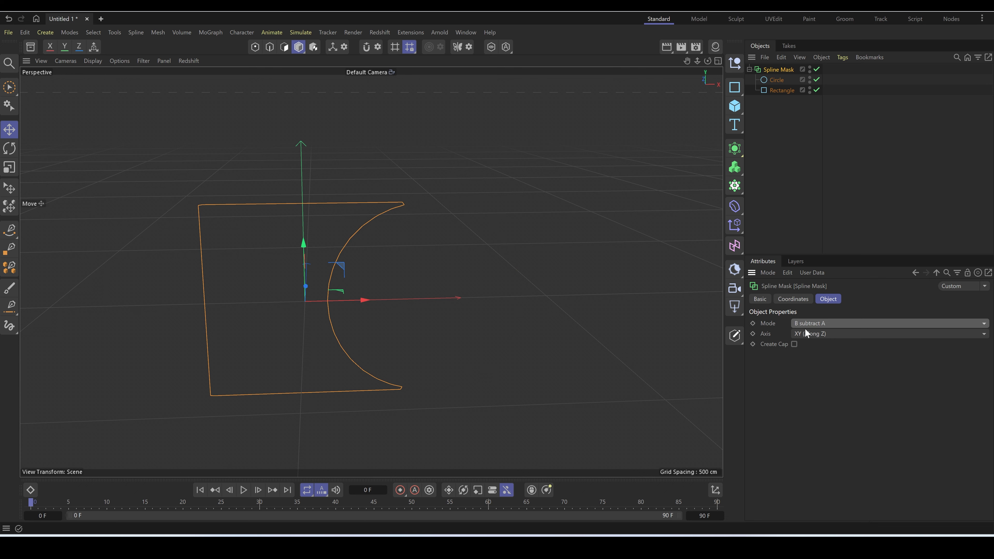
left_click(809, 327)
left_click(813, 371)
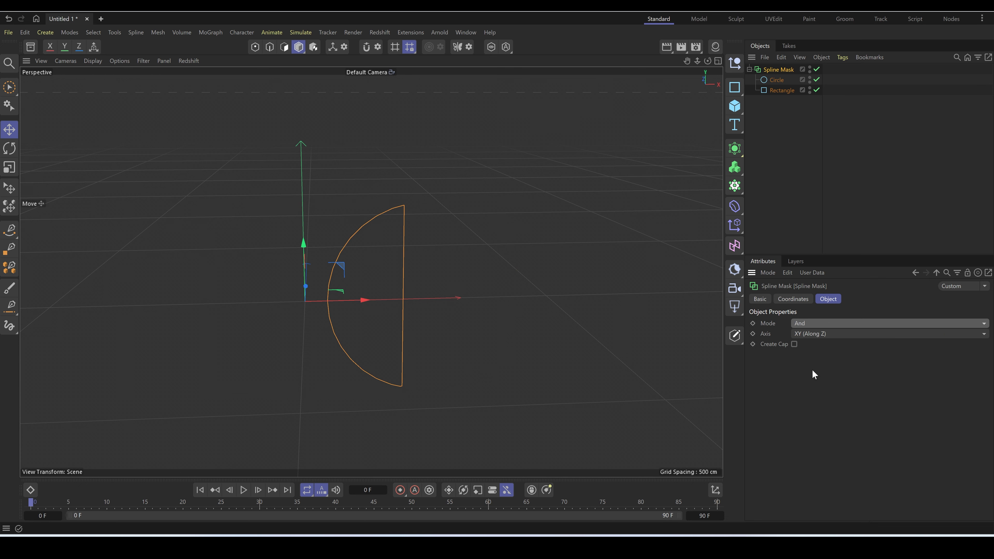
Try the Or mode on the Spline Mask and return it to And.
left_click(795, 323)
left_click(800, 384)
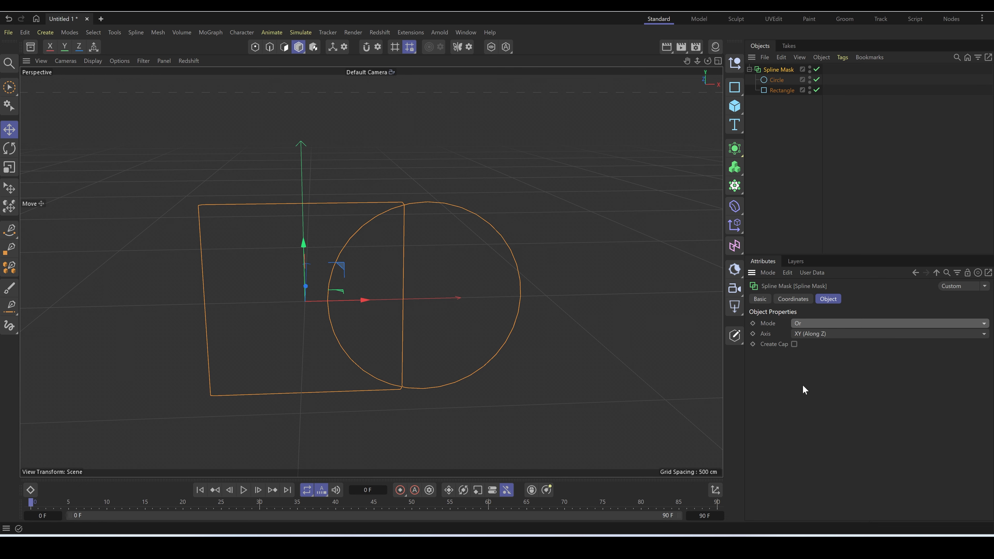
left_click_drag(719, 372, 436, 313, "alt")
left_click_drag(568, 216, 544, 271, "alt")
left_click(795, 323)
left_click(809, 371)
left_click(811, 323)
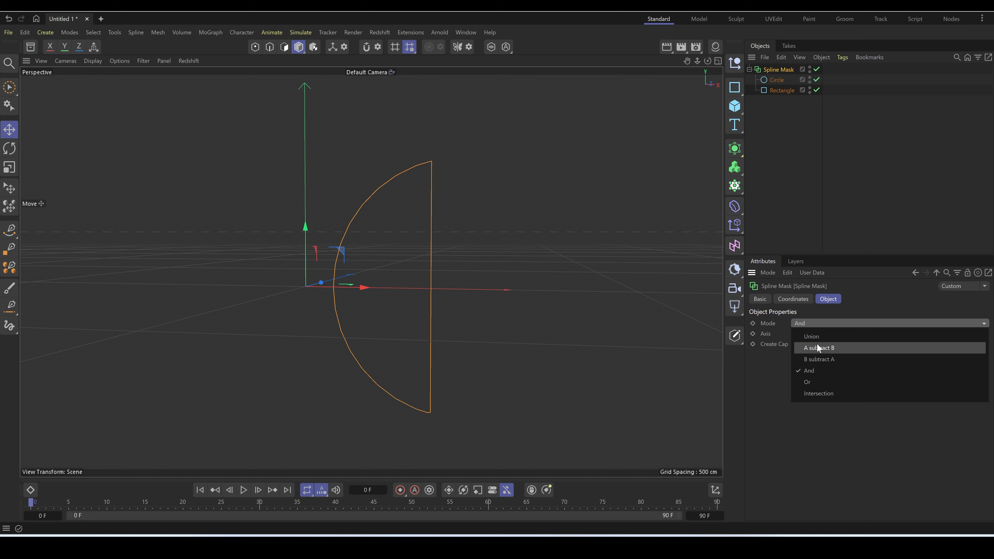
left_click(775, 380)
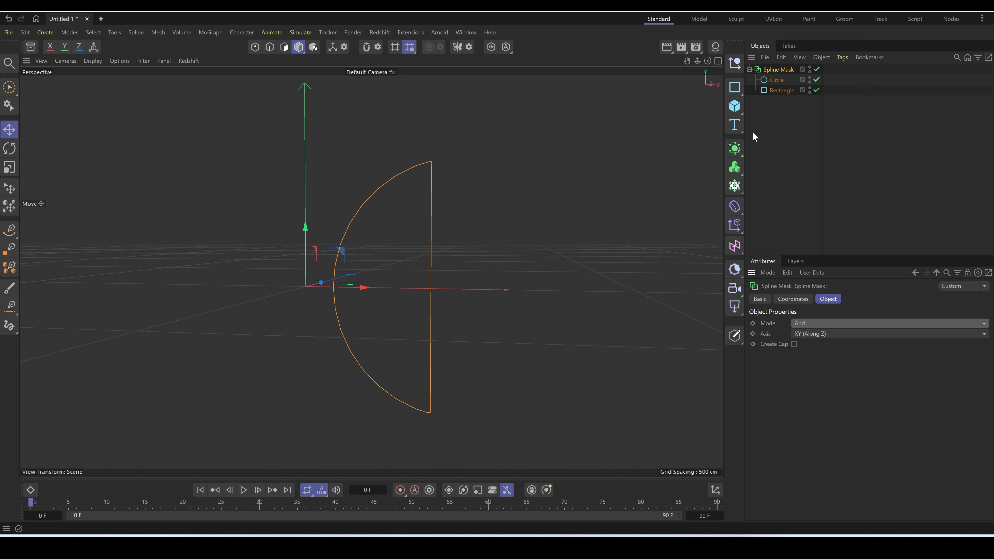
Try the Spline Mask's A subtract B mode and set the mode to B subtract A.
left_click(803, 325)
left_click(816, 339)
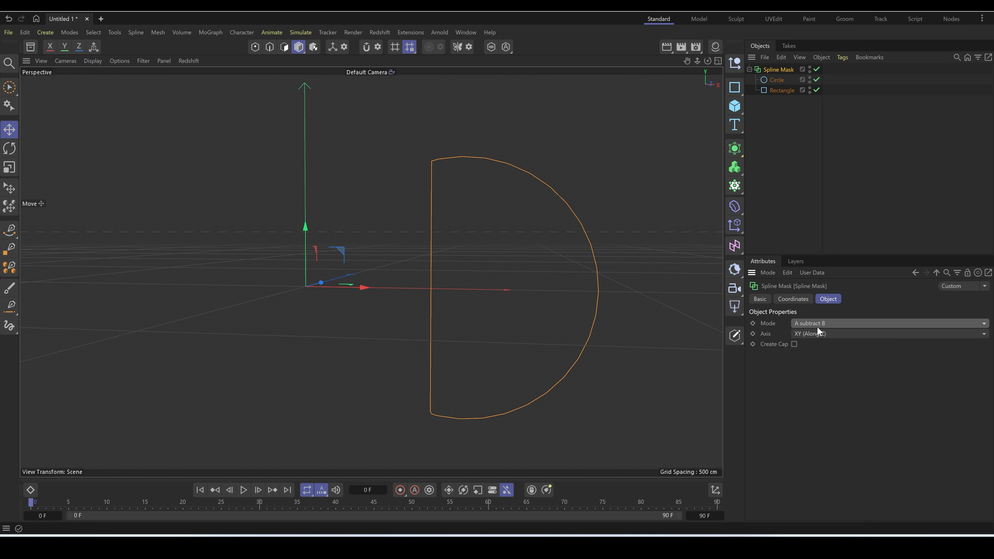
left_click(824, 325)
left_click(817, 348)
scroll(298, 237, "down", 4)
left_click_drag(300, 237, 339, 267, "alt")
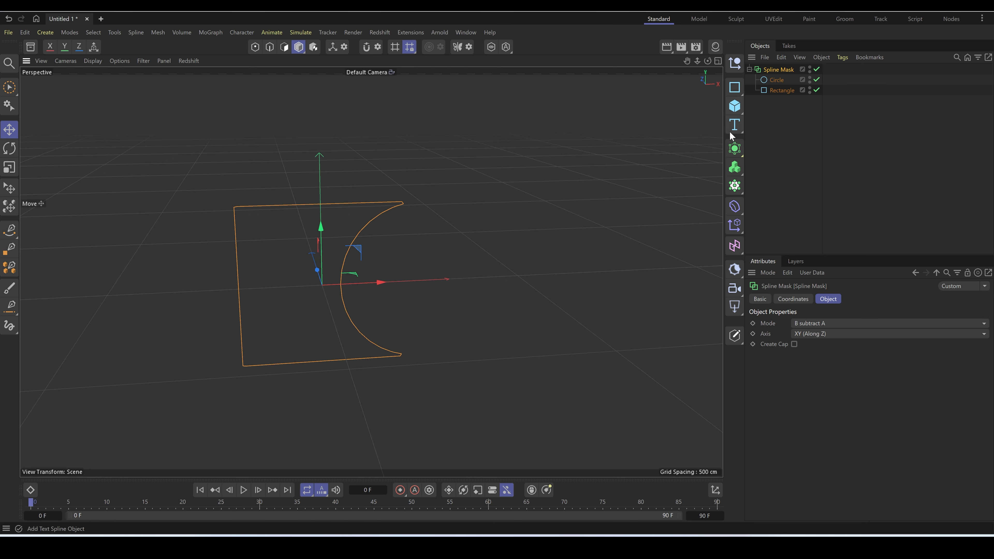
Try nesting the Spline Mask under a new Extrude generator, and undo both changes.
left_click(735, 150)
left_click(778, 184)
left_click_drag(772, 82, 774, 71)
left_click_drag(382, 240, 302, 267, "alt")
key("ctrl+z")
key("ctrl+z")
Add a second circle spline to the scene and move it away from the Spline Mask along the Z axis.
left_click(735, 89)
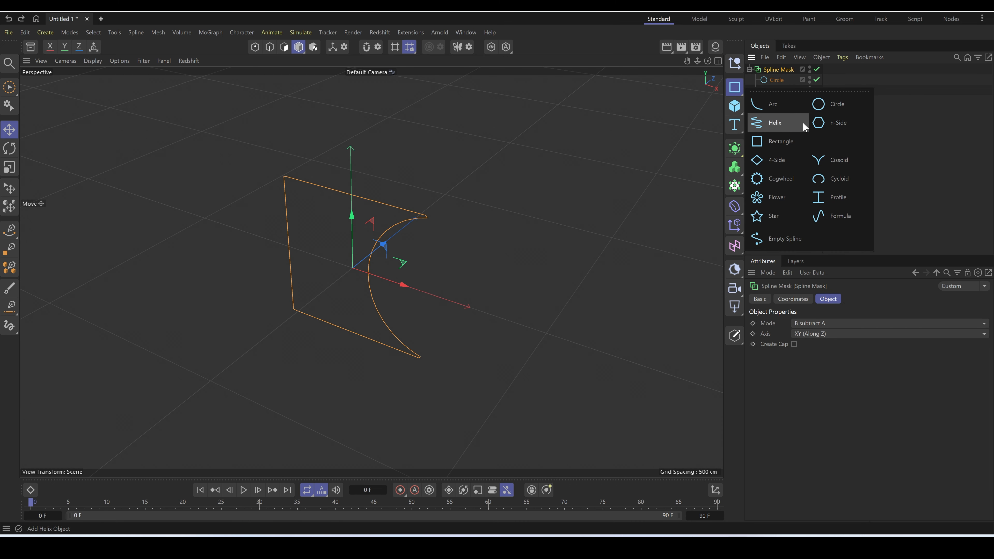
left_click(846, 107)
left_click_drag(376, 250, 199, 403)
Add a Loft generator and nest the new circle and the Spline Mask under it.
left_click(735, 148)
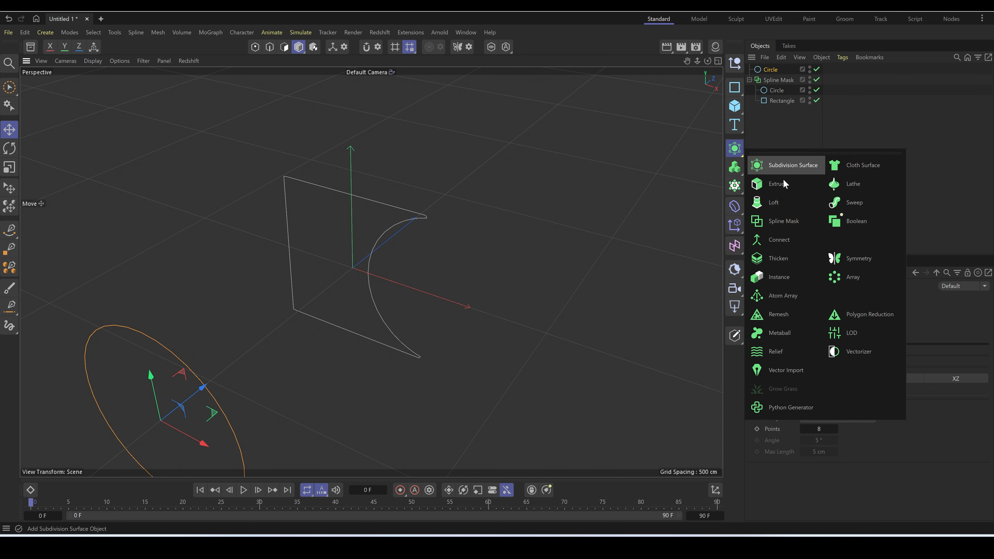
left_click(803, 202)
mouse_move(770, 81)
left_mouse_down()
mouse_move(774, 71)
mouse_move(779, 102)
mouse_move(777, 85)
left_mouse_up()
left_click(750, 90)
scroll(385, 251, "down", 4)
left_click_drag(382, 252, 329, 235, "alt")
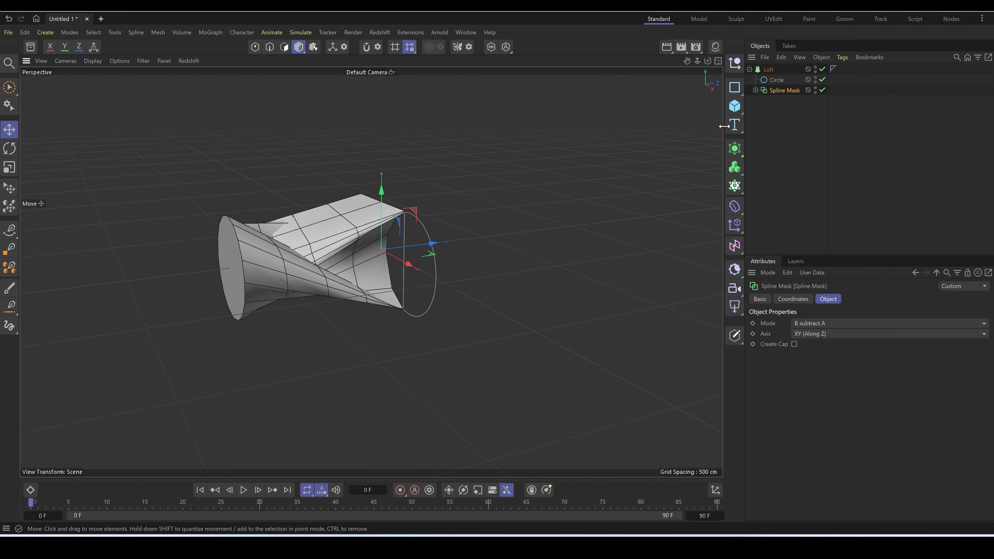
Reposition the loft's circle profile along the Z axis and activate the Rotate tool.
left_click(775, 81)
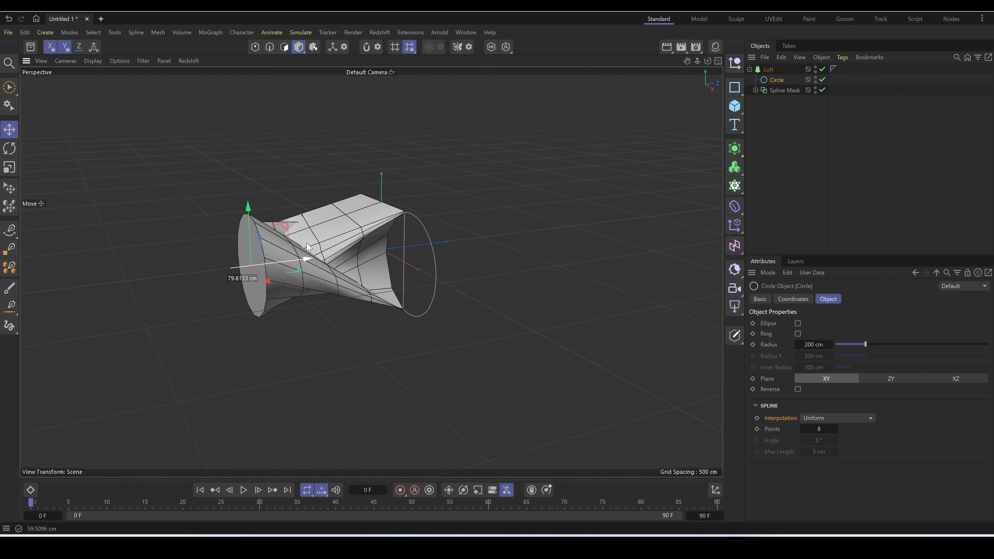
left_click_drag(282, 267, 43, 329)
key("r")
Add a Subdivision Surface and nest the Loft under it to smooth the lofted shape.
left_click(750, 70)
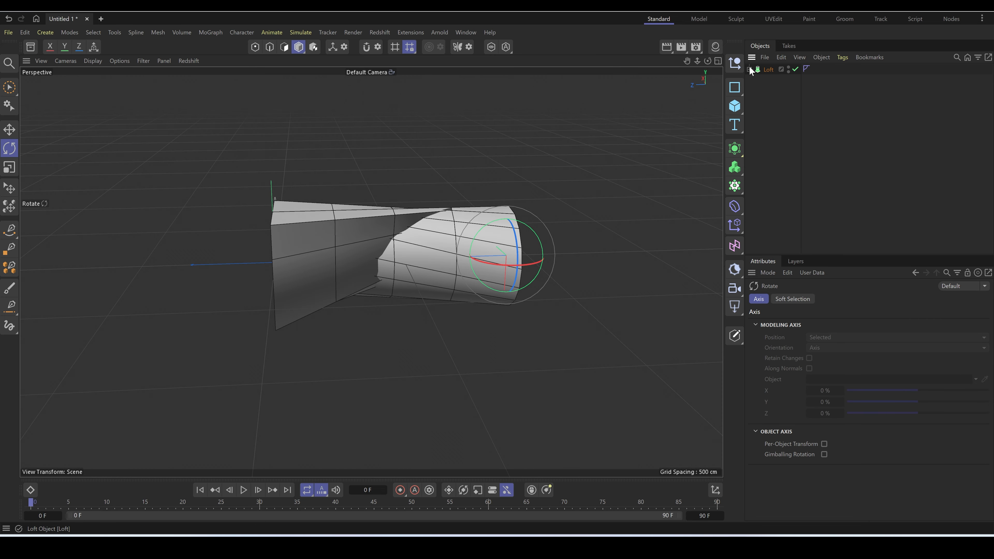
left_click(768, 70)
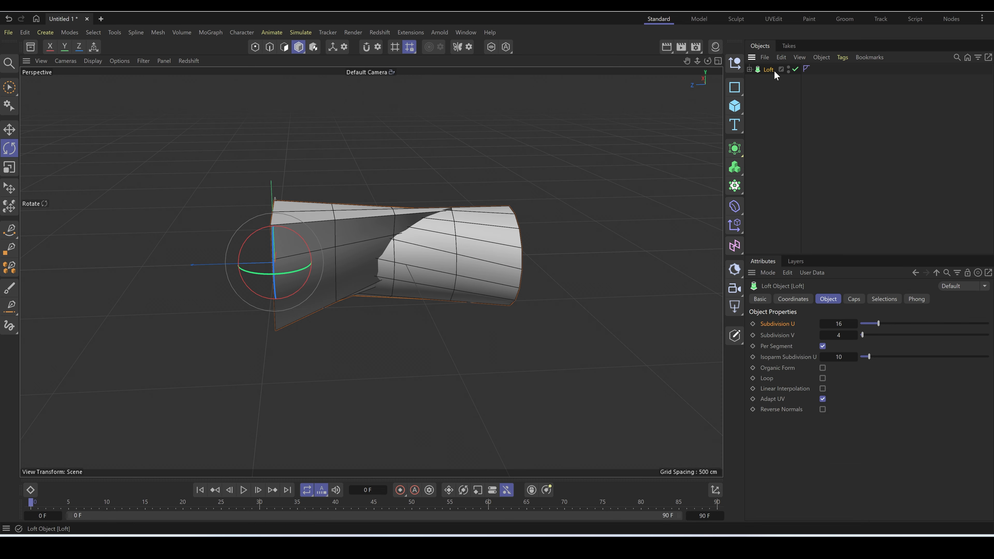
left_click(735, 149)
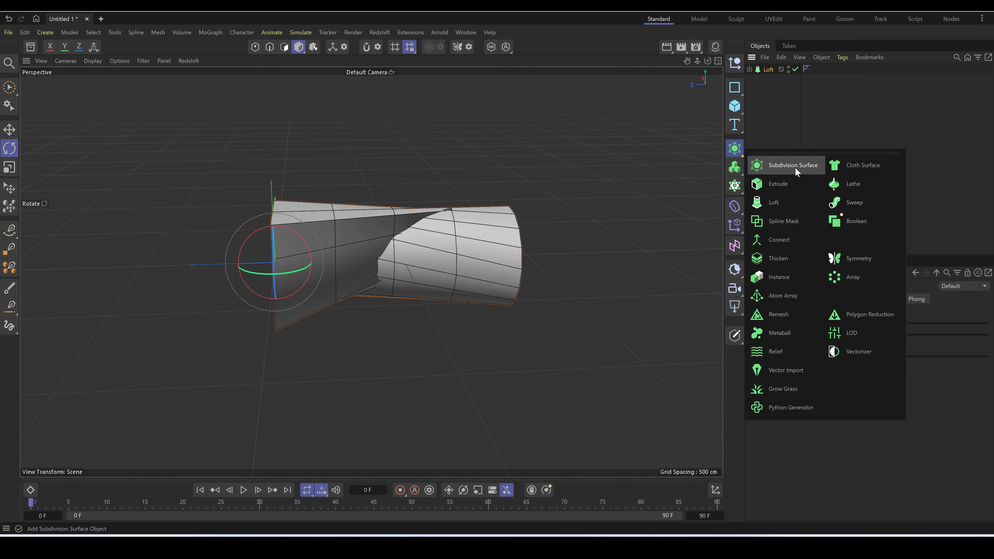
left_click(790, 161)
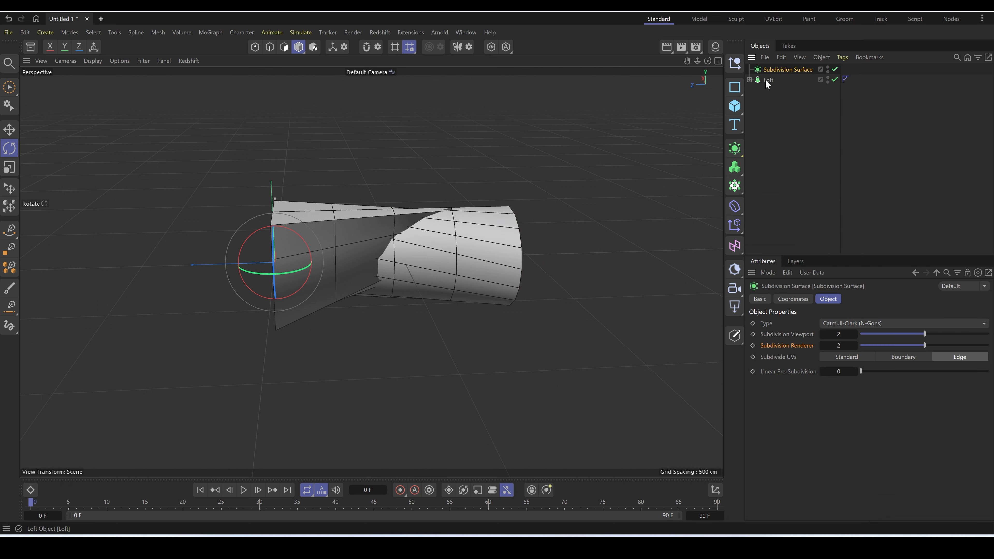
left_click_drag(766, 80, 771, 70)
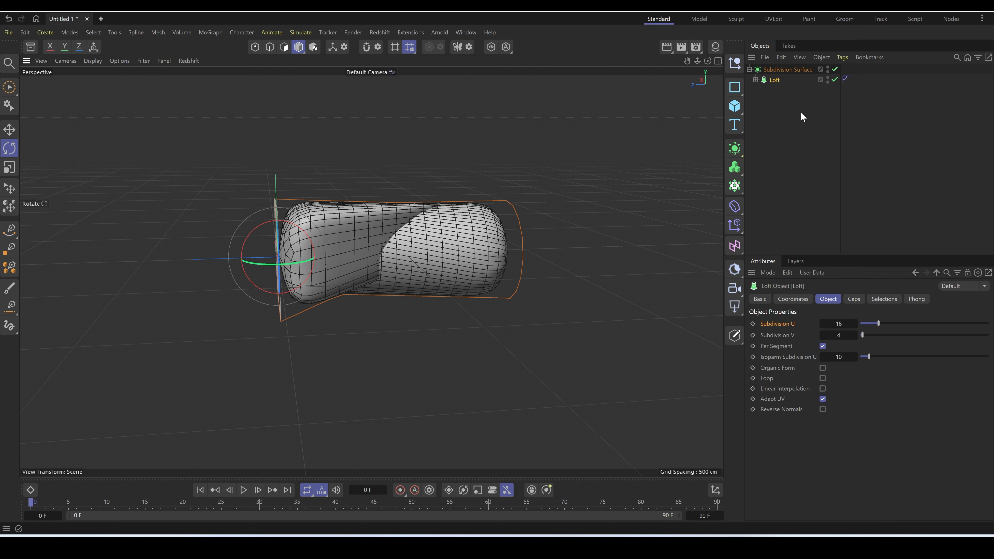
Expand the Loft and Spline Mask hierarchies and delete all objects from the scene.
left_click(756, 79)
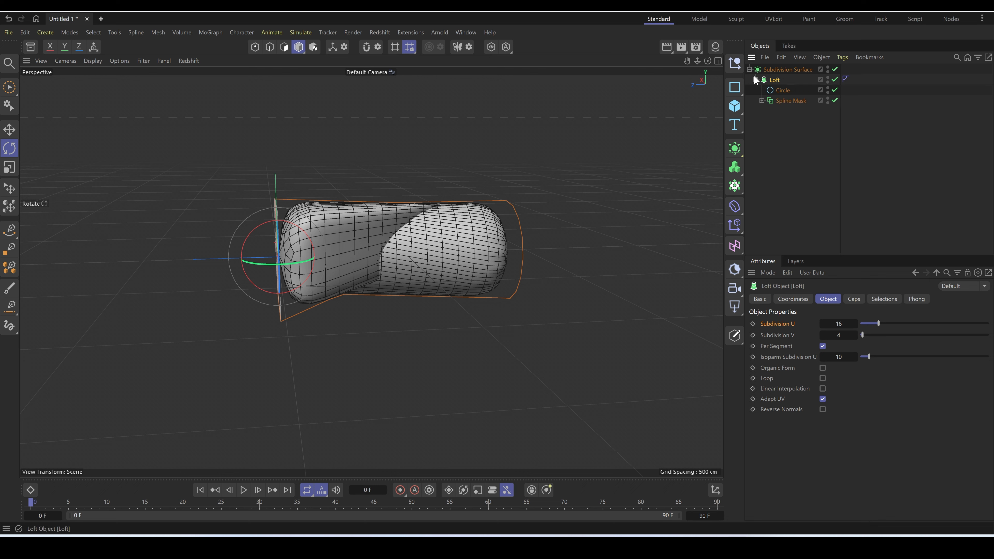
left_click(788, 101)
left_click(762, 101)
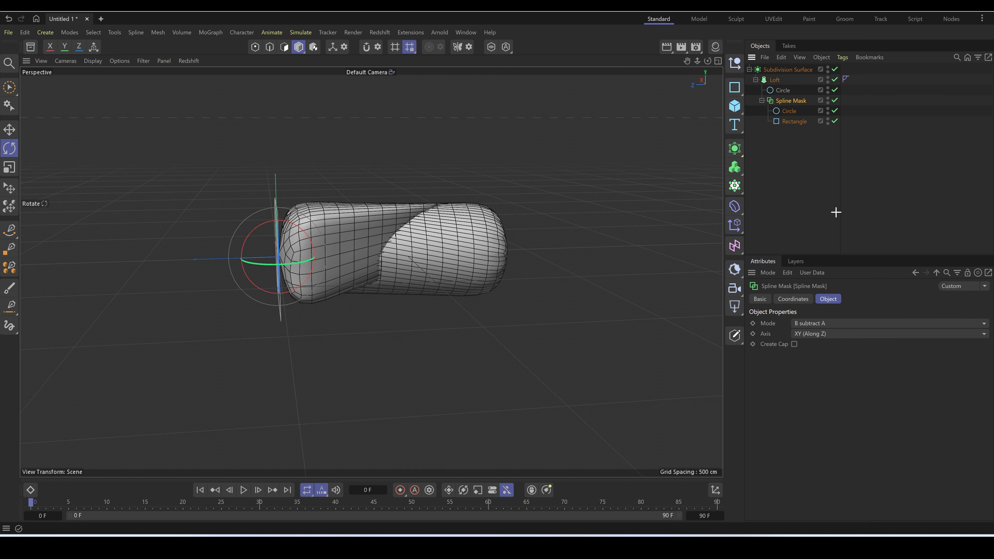
left_click_drag(836, 213, 765, 117)
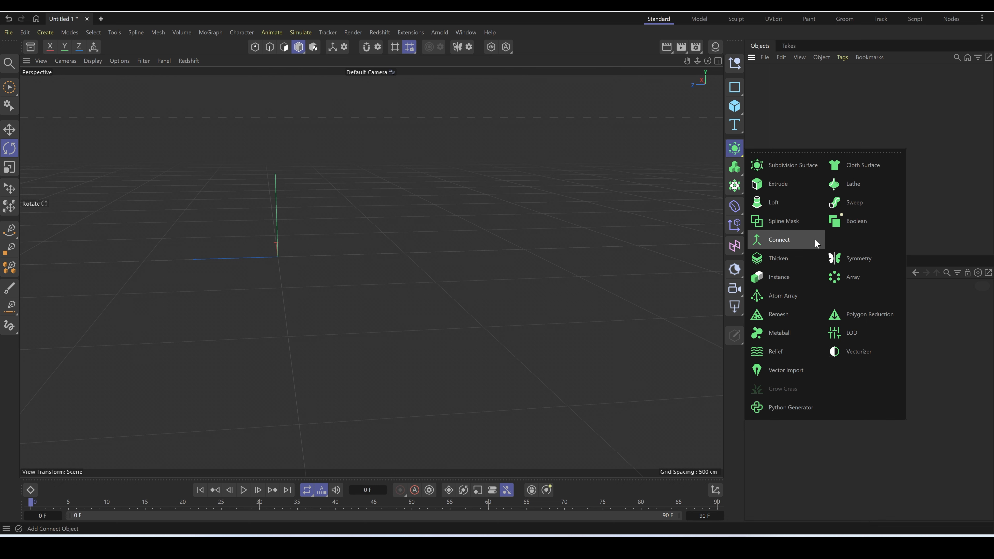
Create nine cubes arranged in a three-by-three grid and add a Connect generator.
left_click(738, 106)
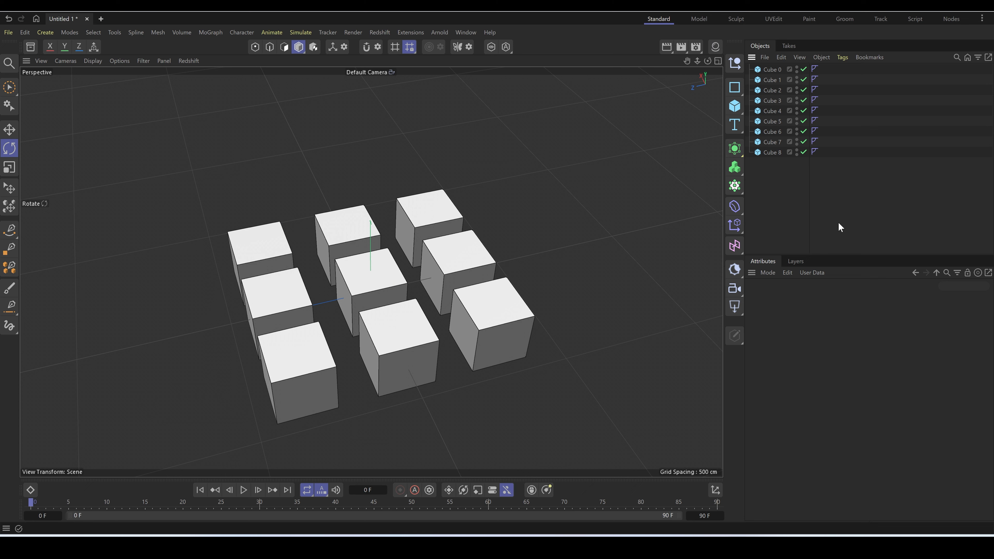
left_click(734, 148)
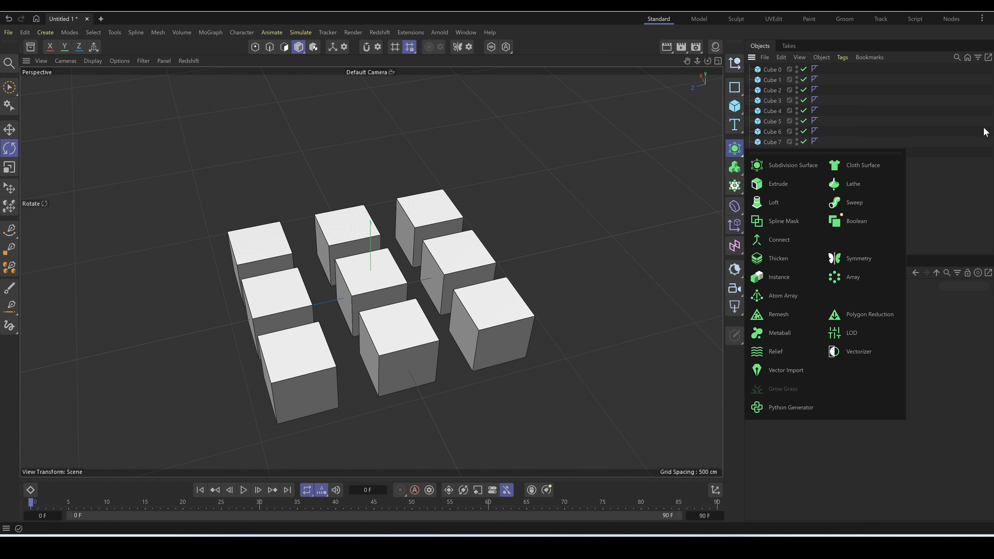
left_click(735, 148)
left_click(794, 236)
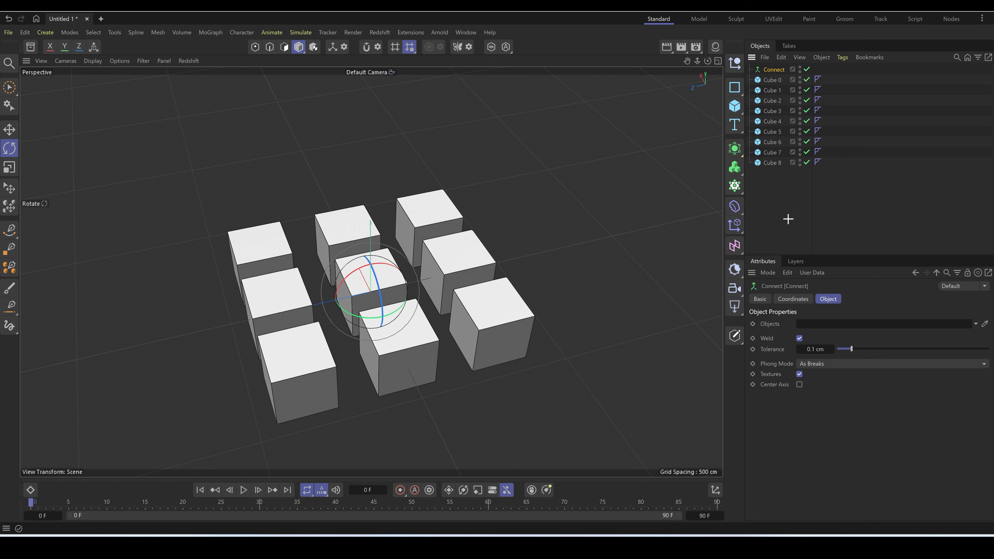
Nest all nine cubes under the Connect generator and select the generator.
left_click_drag(788, 218, 764, 78)
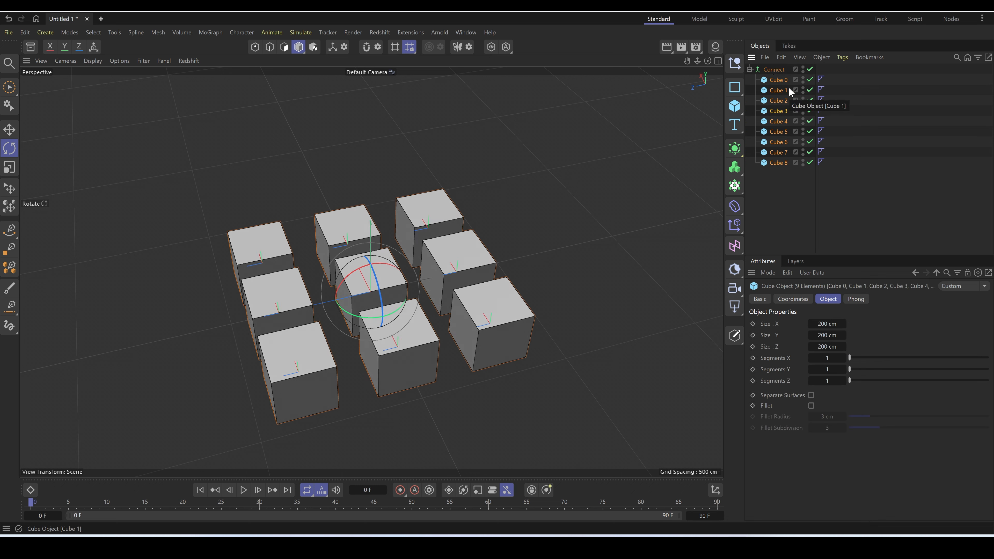
left_click(788, 87)
left_click(761, 79)
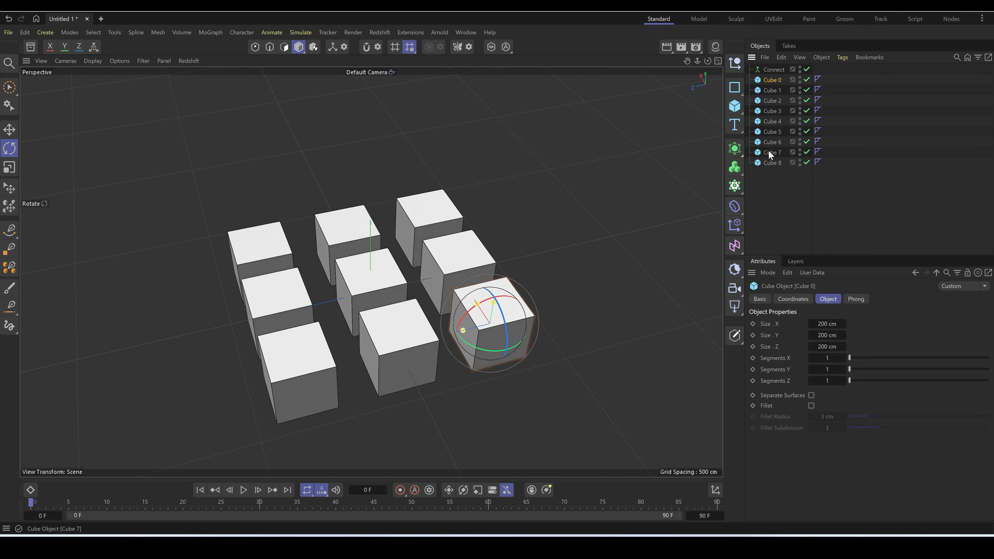
left_click(764, 162, "shift")
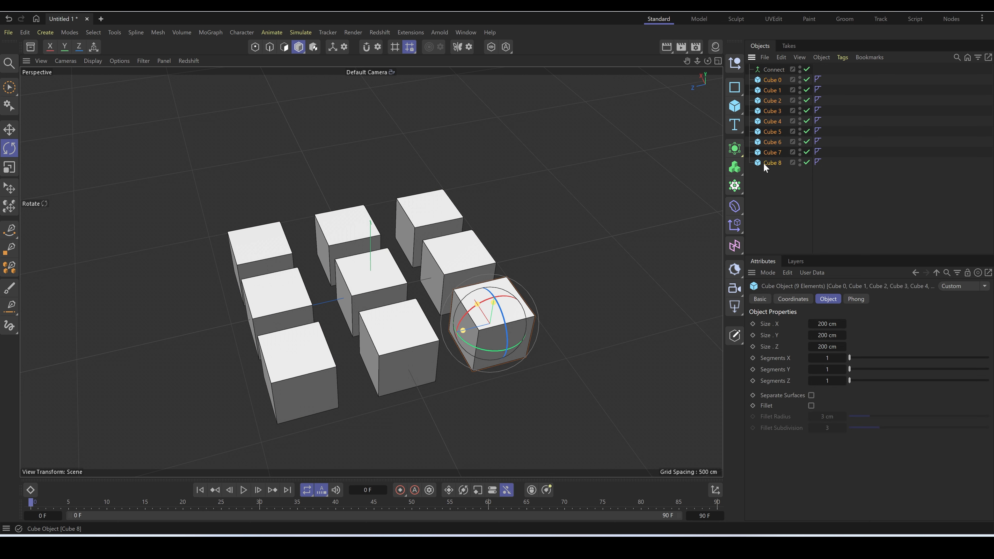
left_click_drag(777, 80, 778, 71)
left_click(773, 69)
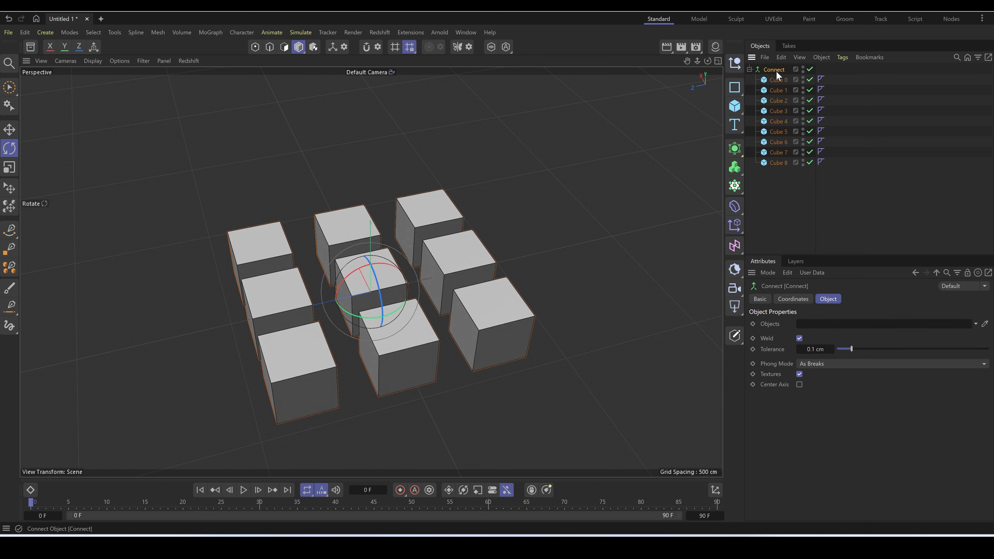
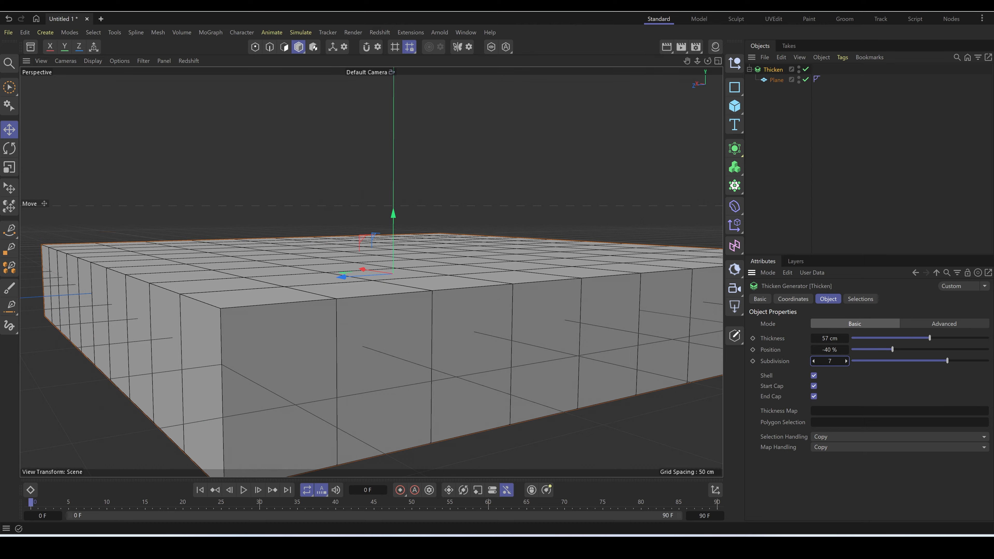
Set the Thicken generator's subdivision to 9 and turn off its Start Cap and End Cap.
left_click_drag(584, 332, 586, 362, "alt")
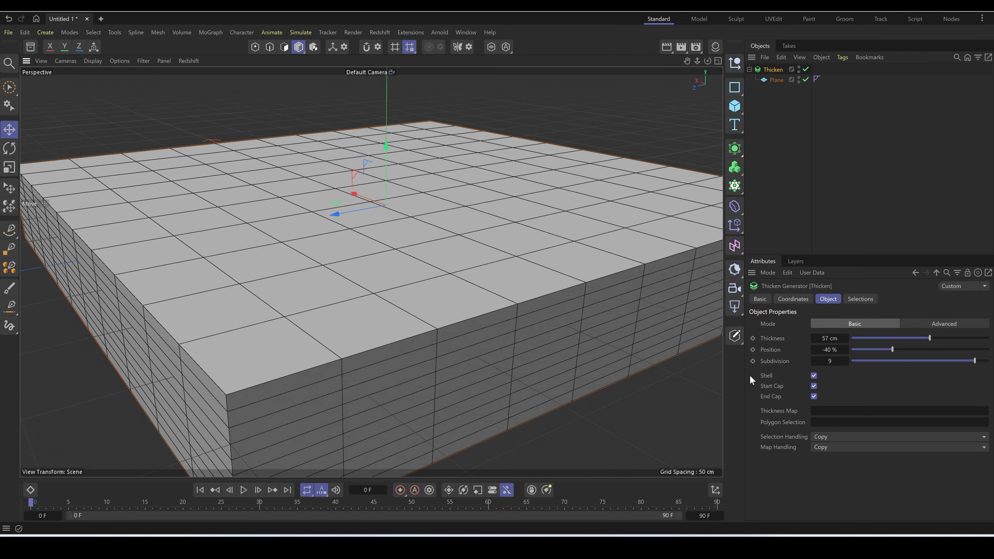
left_click(814, 396)
left_click_drag(657, 402, 707, 153, "alt")
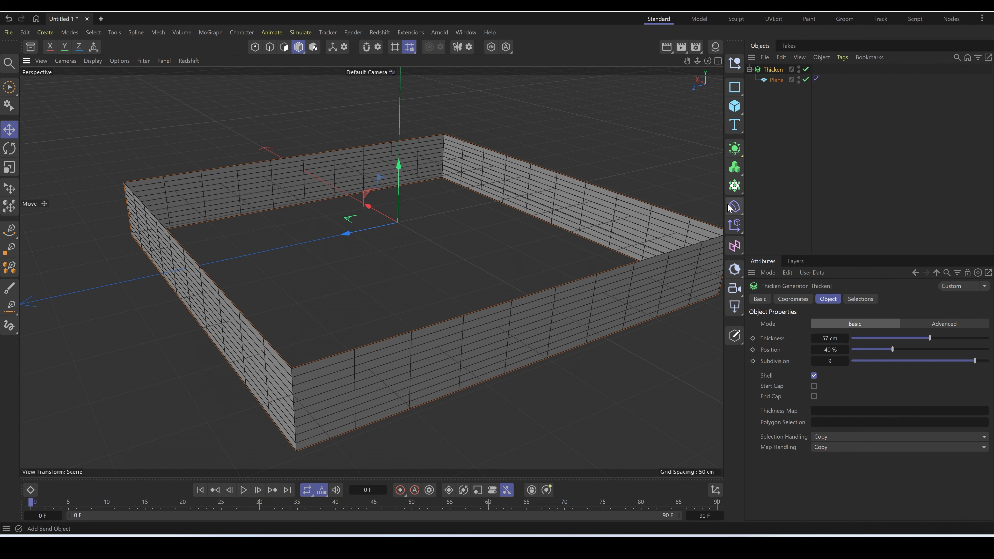
Turn off the Thicken's Shell and turn its Start Cap and End Cap back on.
left_click(814, 376)
left_click(813, 386)
left_click(814, 397)
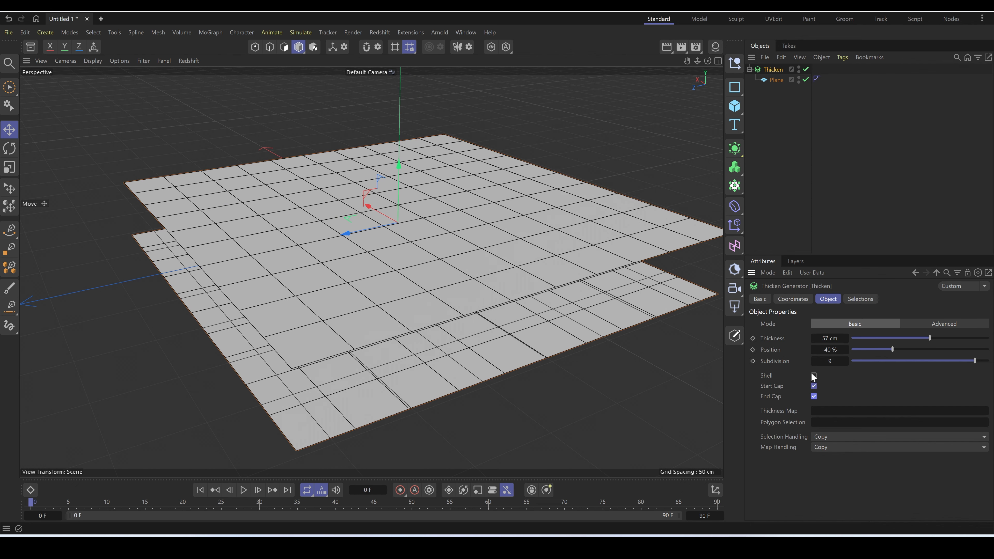
Try the Thicken's caps individually, enable Shell, Start Cap and End Cap together, and set the subdivision to 8.
left_click_drag(588, 344, 585, 327, "alt")
left_click(815, 386)
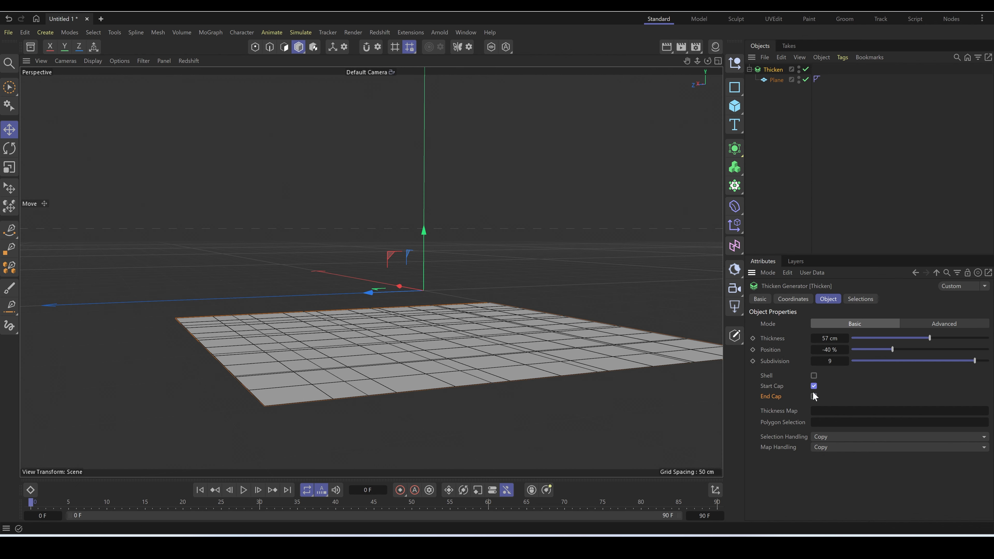
left_click(814, 397)
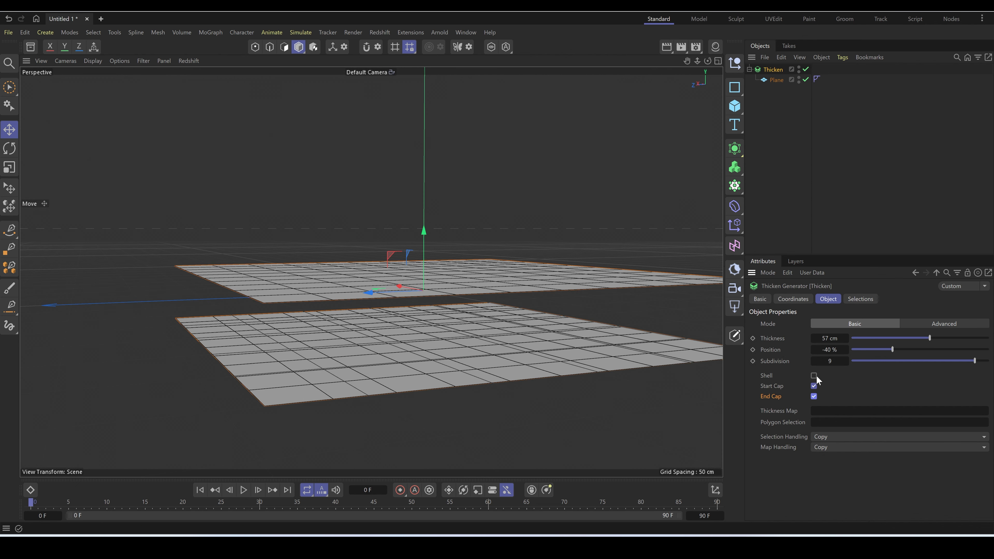
left_click(814, 364)
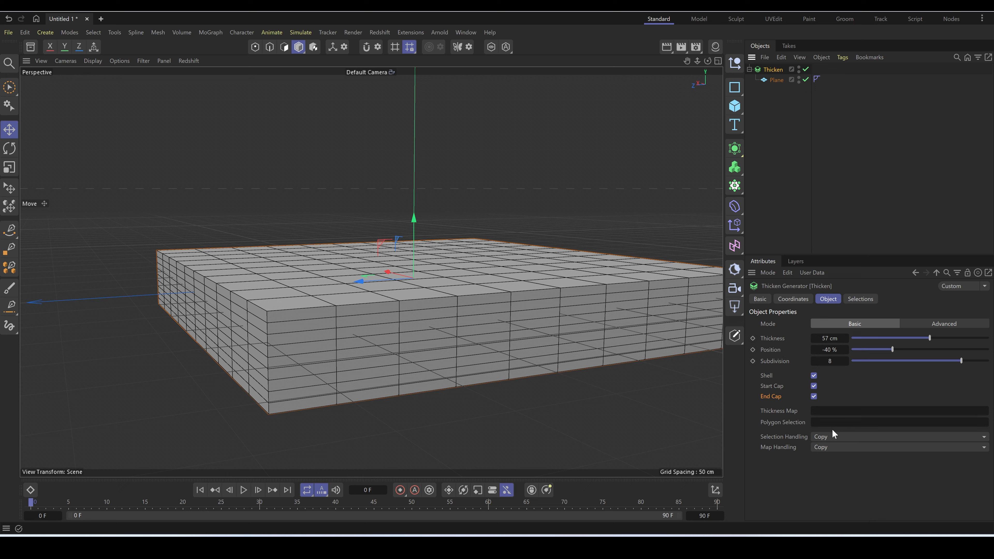
left_click(772, 81)
key("c")
key("ctrl+z")
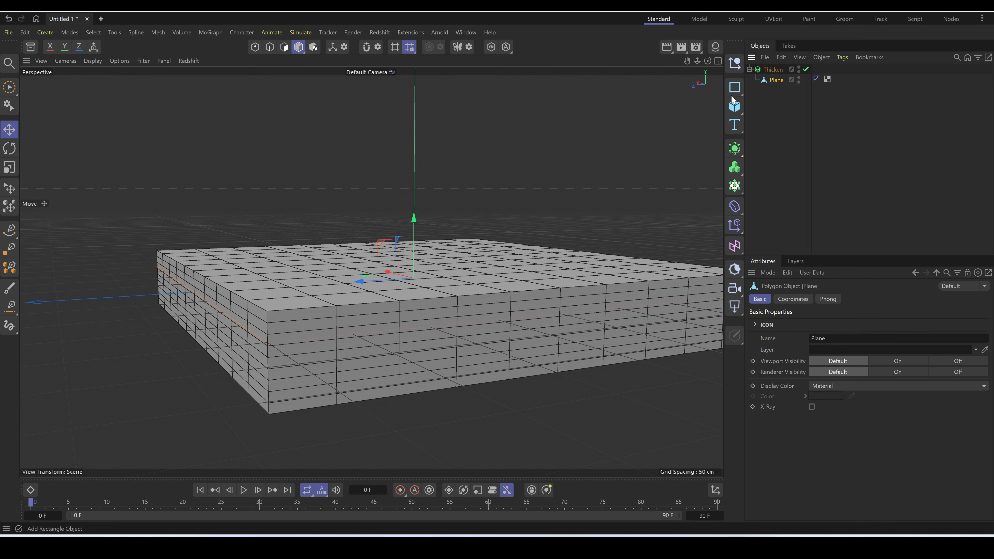
left_click(772, 70)
left_click(814, 422)
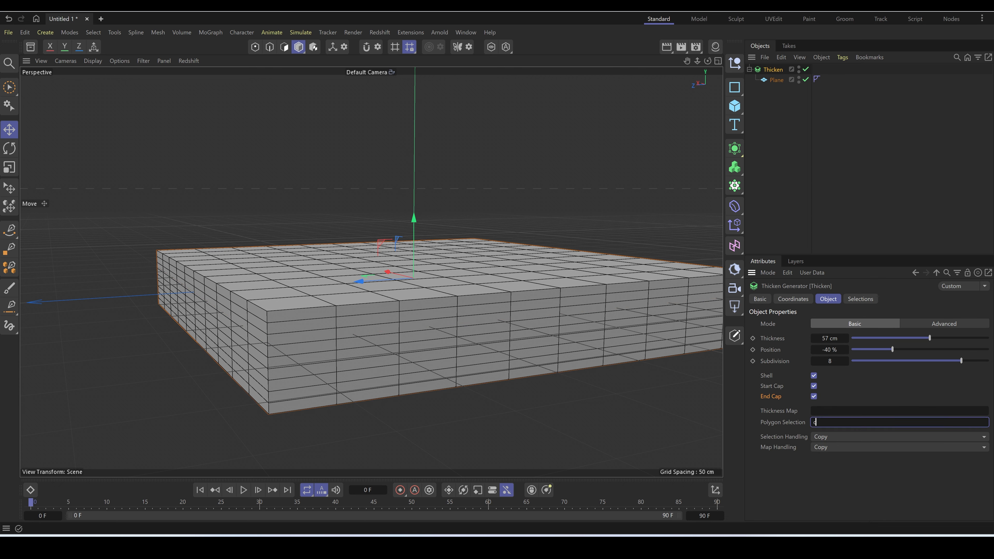
left_click_drag(485, 262, 491, 348, "alt")
middle_click_drag(491, 347, 473, 298, "alt")
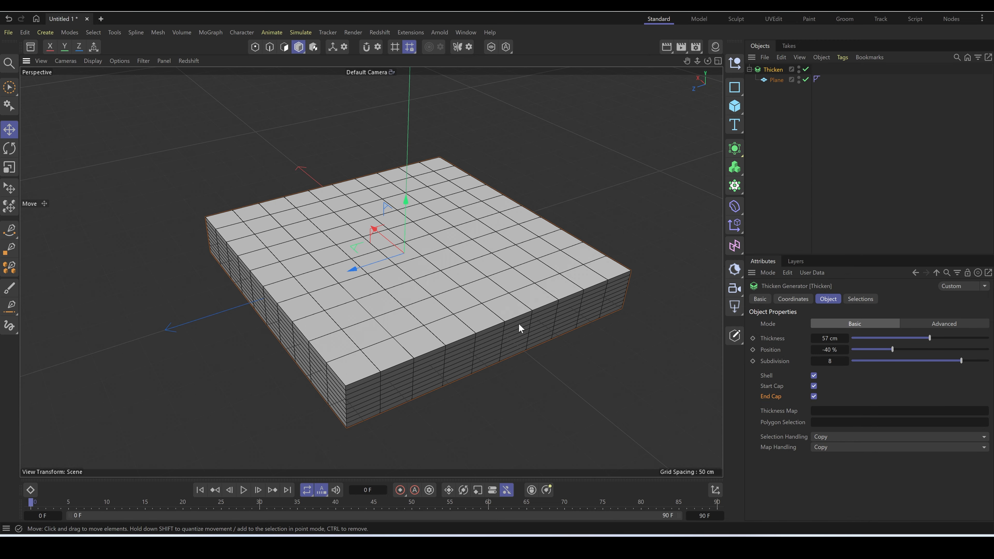
Convert the plane under the Thicken generator to an editable polygon object and switch to polygon mode.
left_click(775, 78)
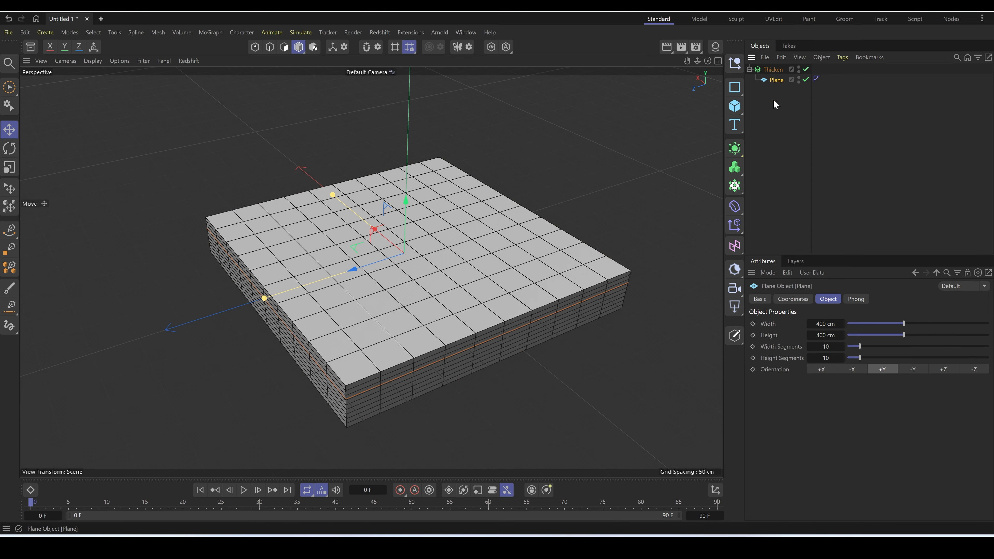
right_click(776, 81)
left_click(847, 300)
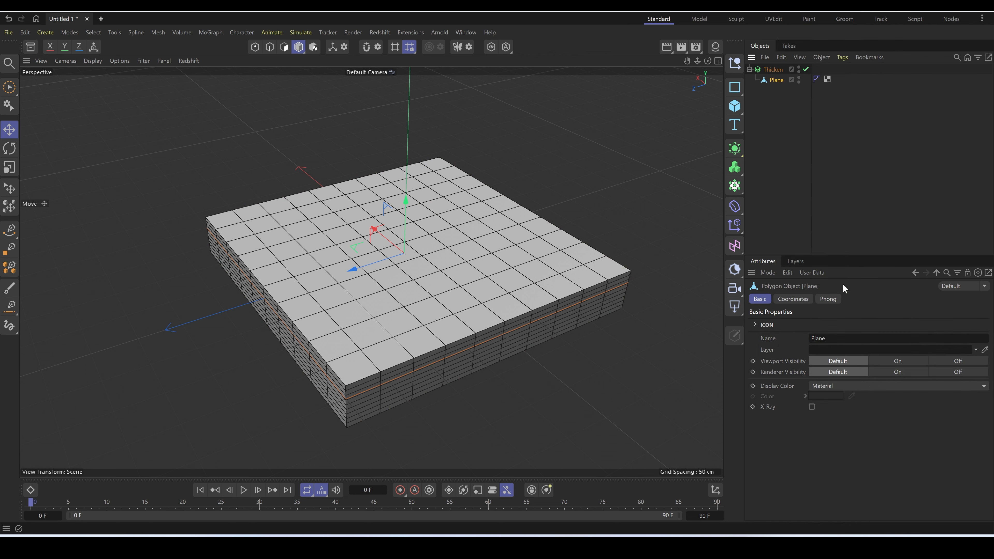
left_click(284, 47)
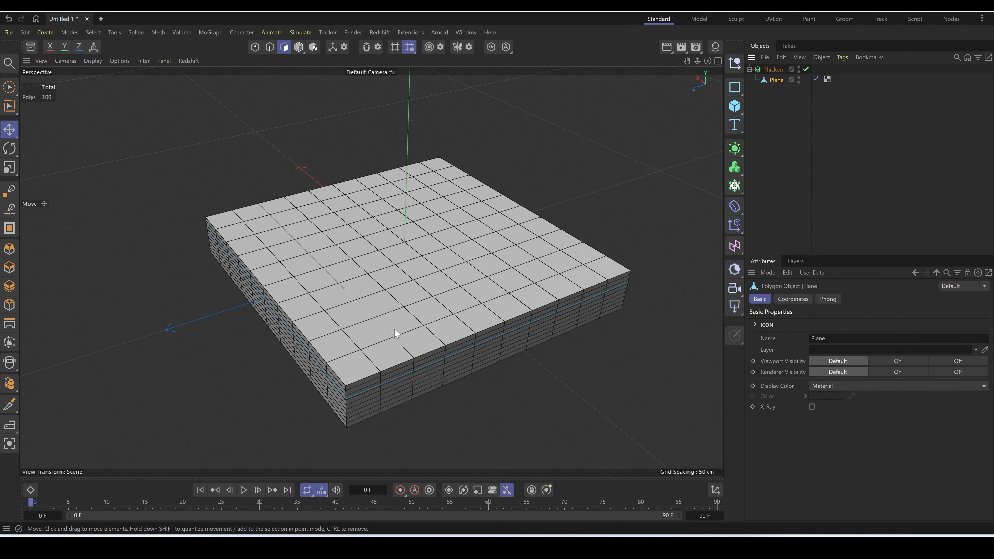
Disable the Thicken generator and select six scattered polygons on the plane.
key("q")
left_click(446, 340)
left_click(420, 280, "shift")
left_click(433, 235, "shift")
left_click(402, 213, "shift")
left_click(339, 247, "shift")
left_click(321, 312, "shift")
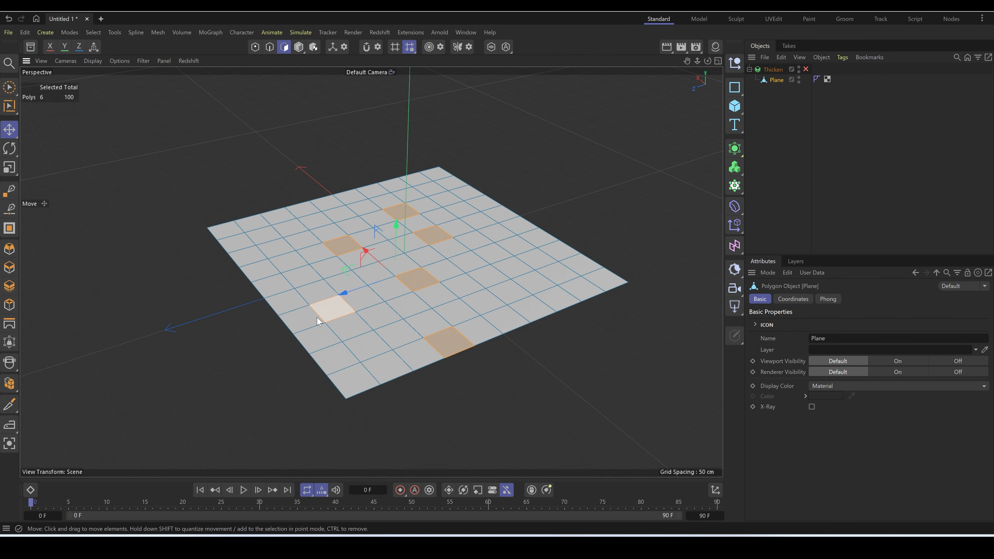
Add four more scattered polygons to the plane's selection and store it as a polygon selection tag.
left_click(334, 359, "shift")
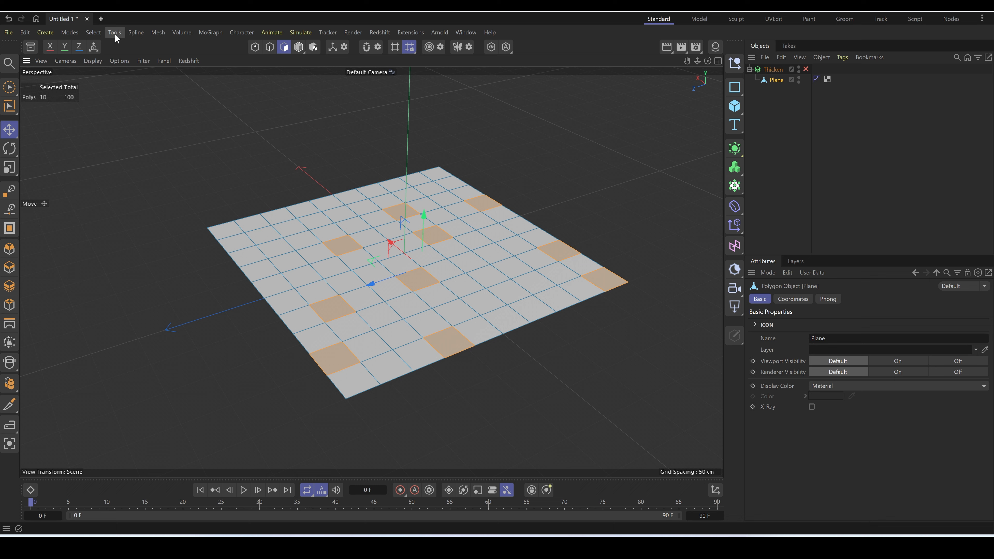
left_click(115, 34)
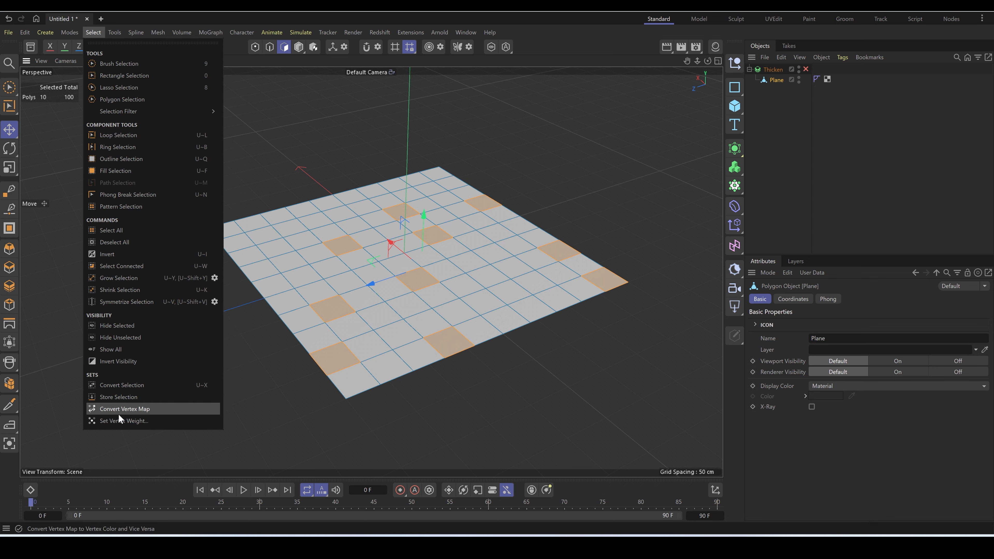
left_click(119, 397)
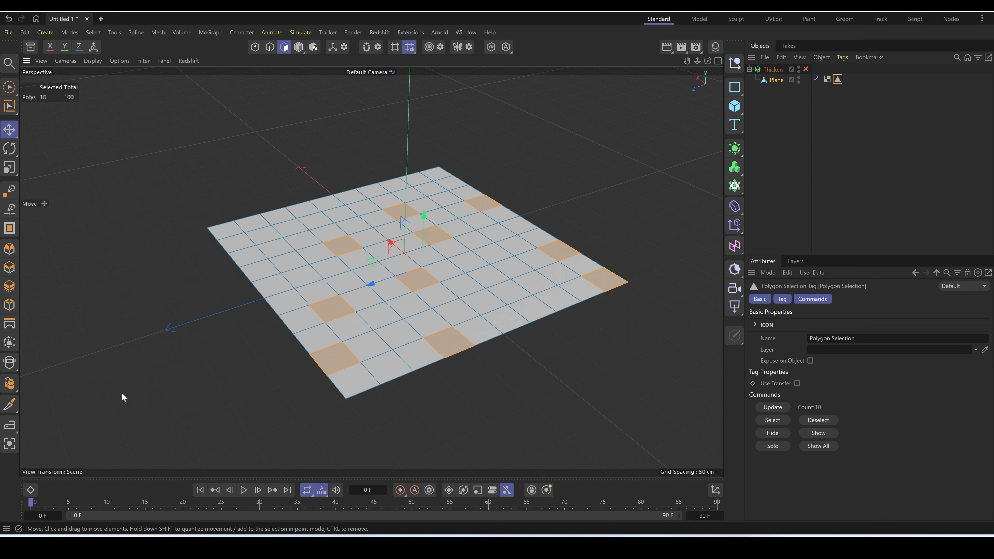
left_click(846, 81)
left_click(838, 80)
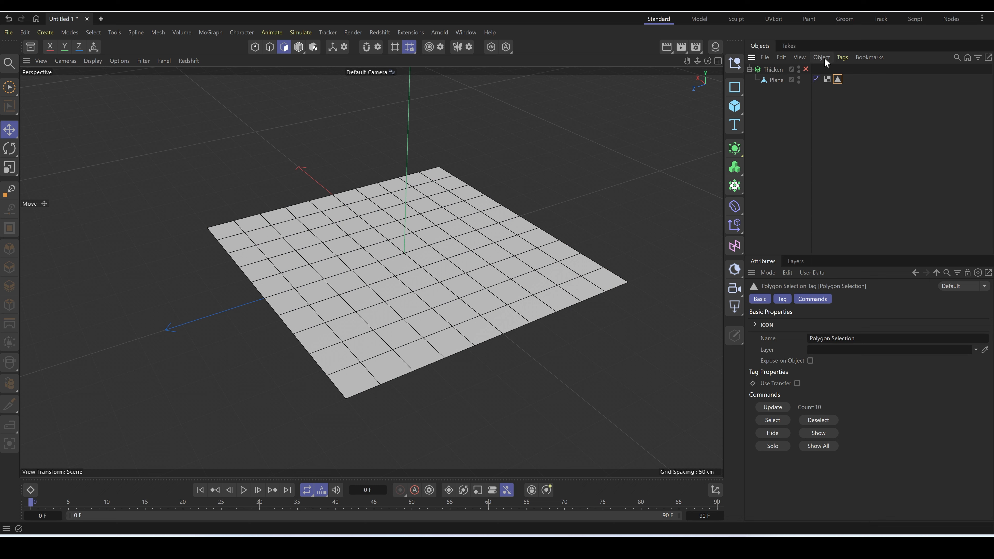
Re-enable the Thicken generator limited to the stored polygon selection and set its Position to 0 %.
left_click(771, 70)
left_click(806, 70)
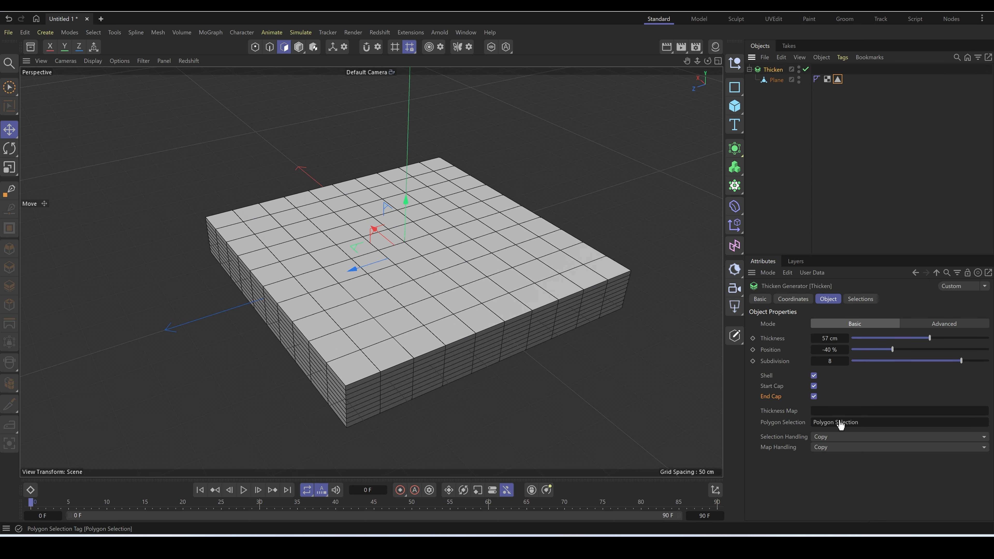
mouse_move(599, 331)
left_mouse_down("alt")
mouse_move(596, 259)
mouse_move(568, 249)
mouse_move(604, 320)
left_mouse_up("alt")
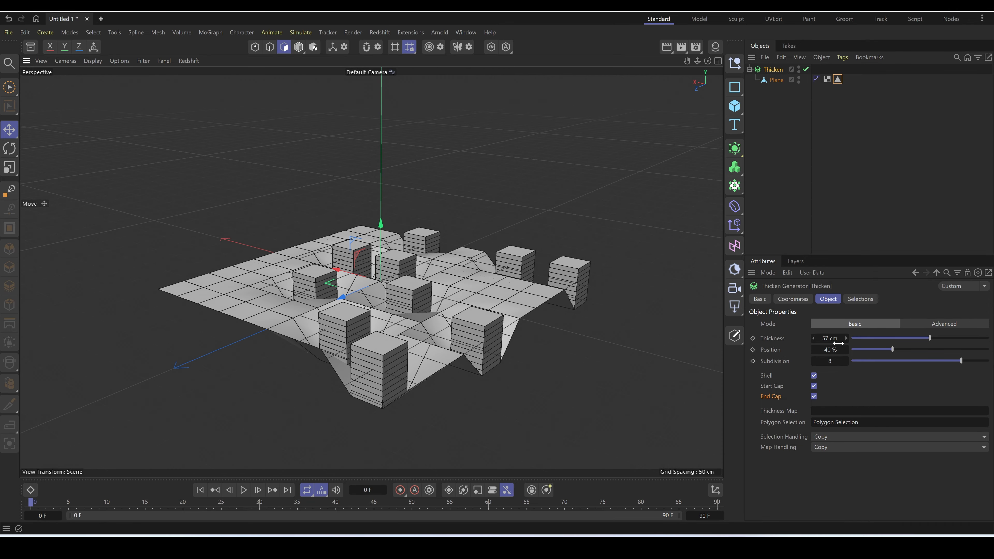
right_click(848, 349)
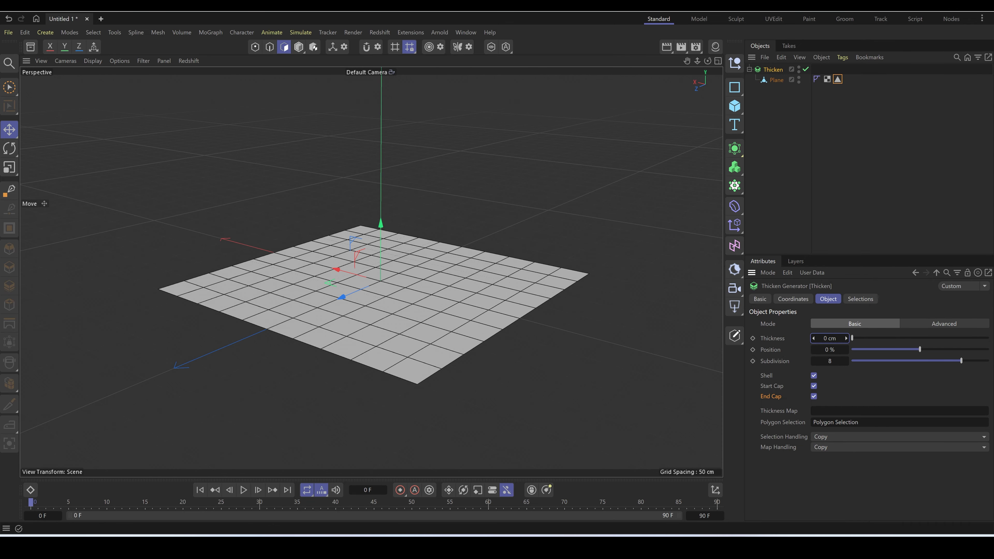
Add a Subdivision Surface as parent of the Thicken generator and raise its Linear Pre-Subdivision.
left_click(730, 152, "alt")
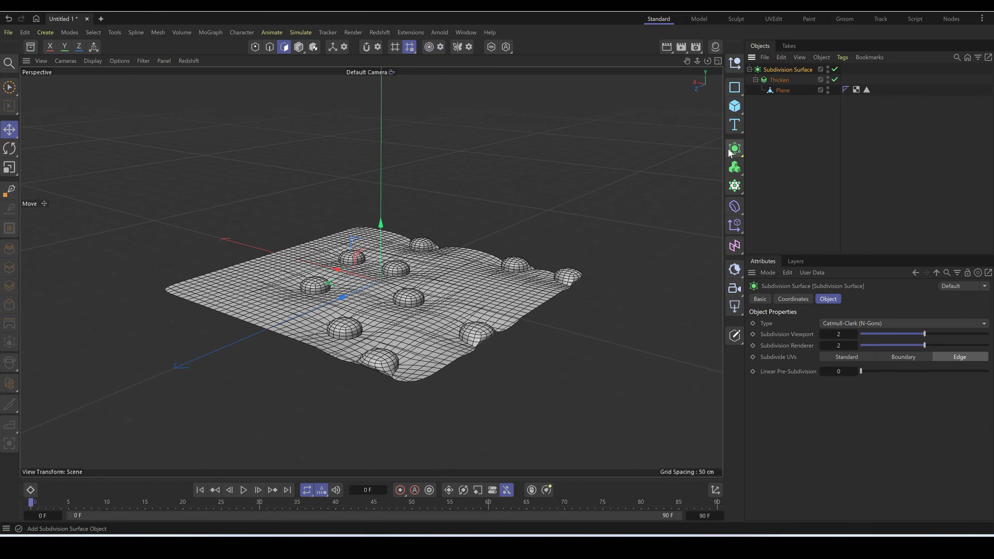
left_click(855, 371)
left_click_drag(509, 372, 337, 274, "alt")
left_click(814, 153)
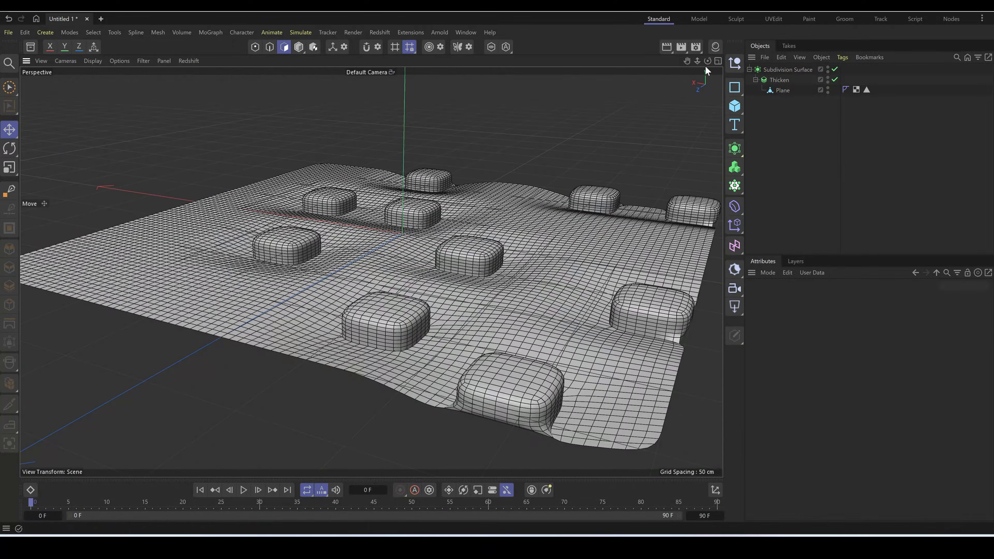
left_click_drag(707, 61, 665, 112)
scroll(700, 68, "down", 4)
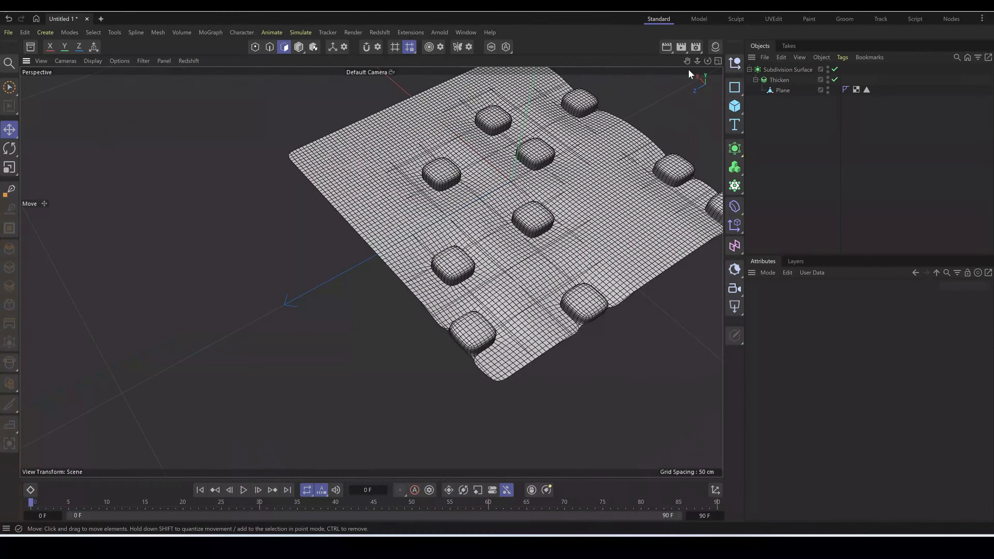
left_click_drag(688, 62, 688, 66)
middle_click_drag(432, 201, 334, 253, "alt")
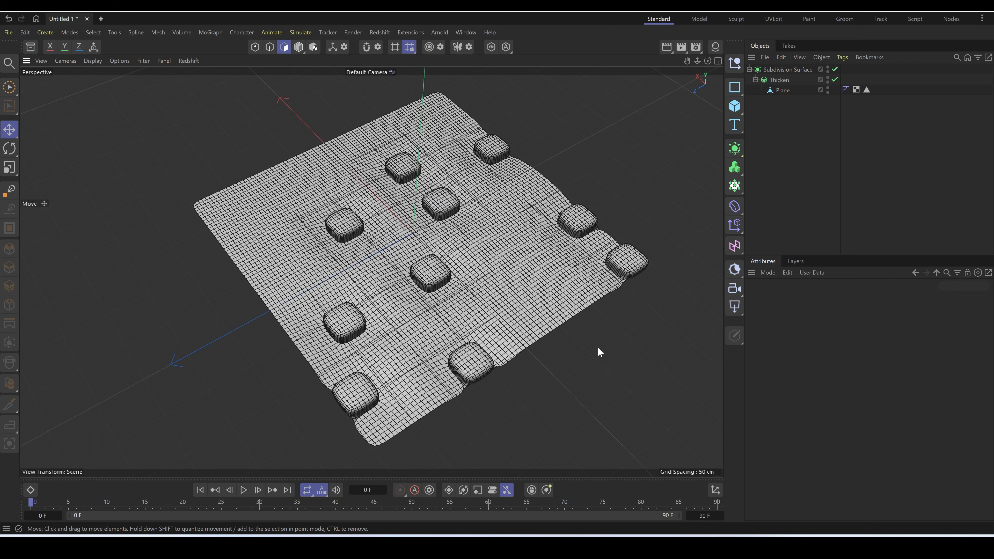
Delete all objects from the scene and add a Symmetry generator.
key("ctrl+a")
key("Delete")
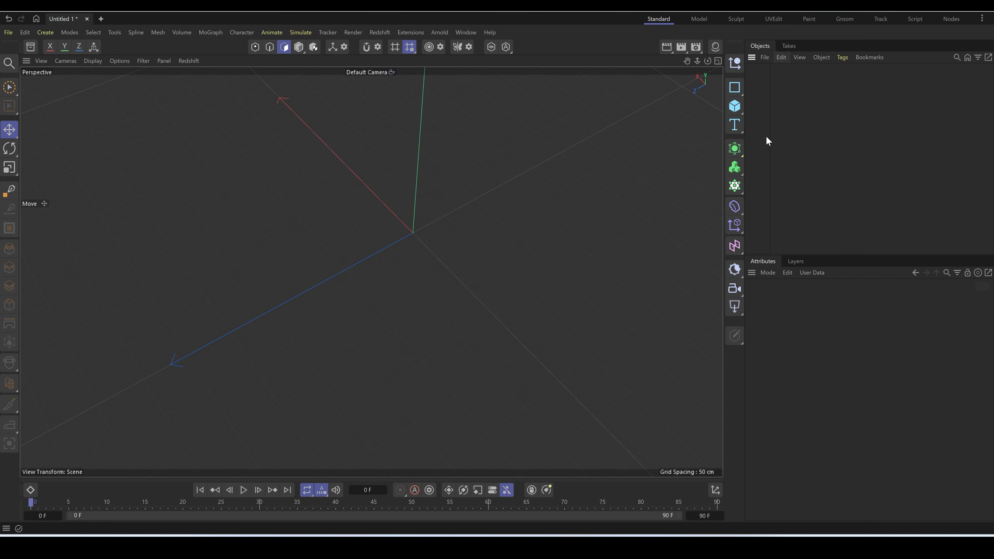
left_click(735, 148)
left_click(847, 258)
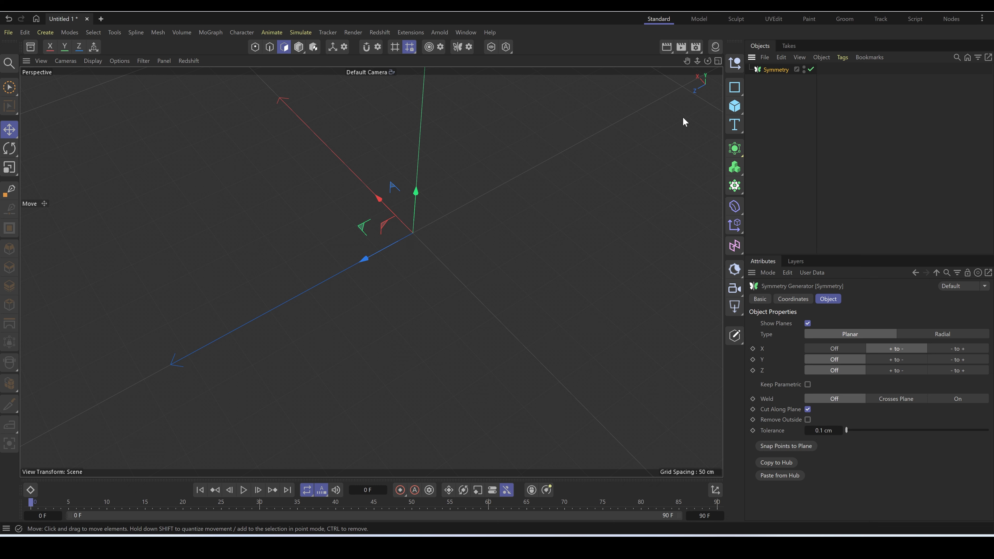
Add a cube and convert it to an editable polygon object.
left_click(735, 106)
right_click(768, 73)
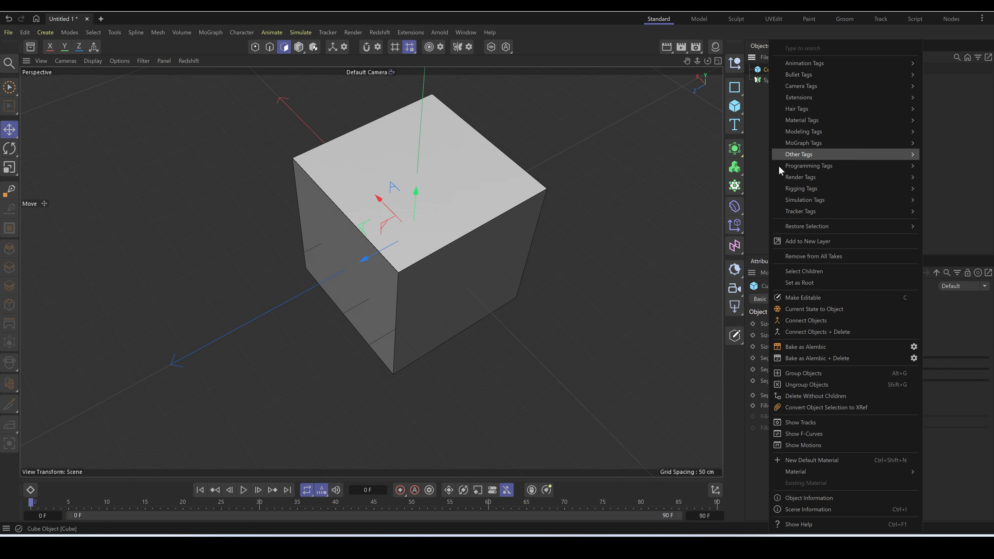
left_click(803, 299)
left_click_drag(489, 235, 367, 265, "alt")
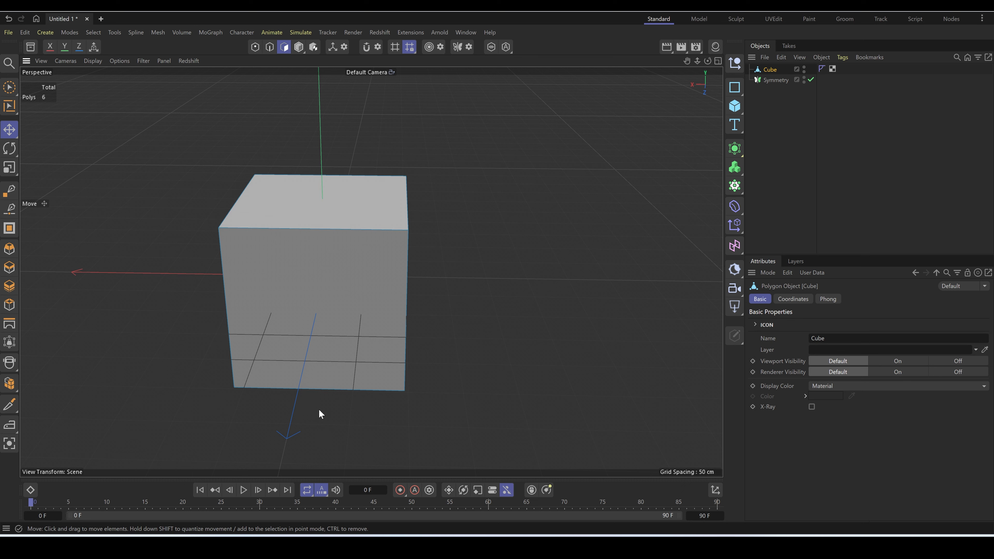
Cut a vertical loop around the cube at an offset of 50 %.
key("k")
key("l")
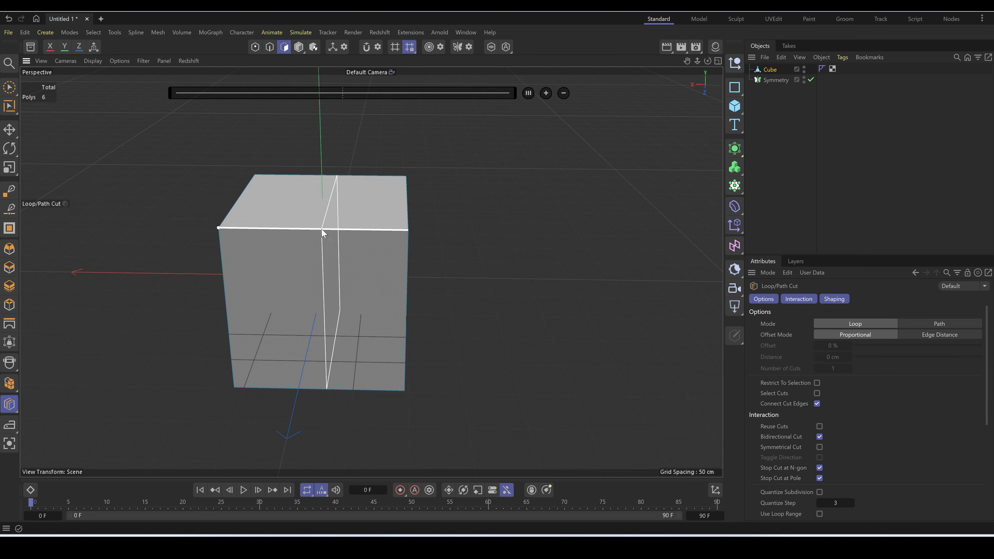
left_click(409, 209)
left_click_drag(409, 209, 266, 226, "alt")
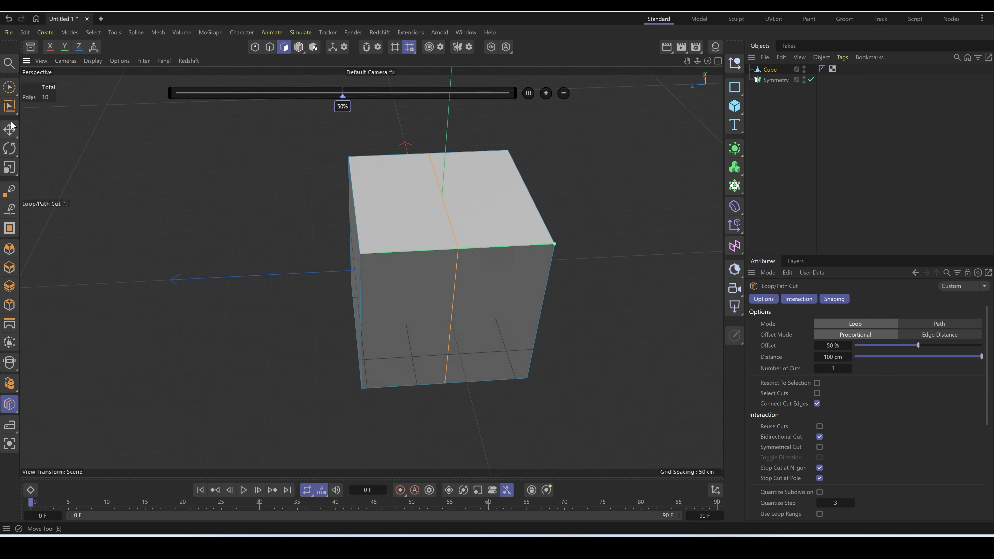
Select the five polygons on one side of the loop cut and delete them, leaving an open half cube.
left_click(9, 131)
left_click(512, 290)
left_click(503, 219, "shift")
left_click_drag(504, 219, 305, 137, "alt")
left_click(511, 286, "shift")
left_click(623, 256, "shift")
left_click_drag(624, 257, 662, 164, "alt")
left_click(550, 406, "shift")
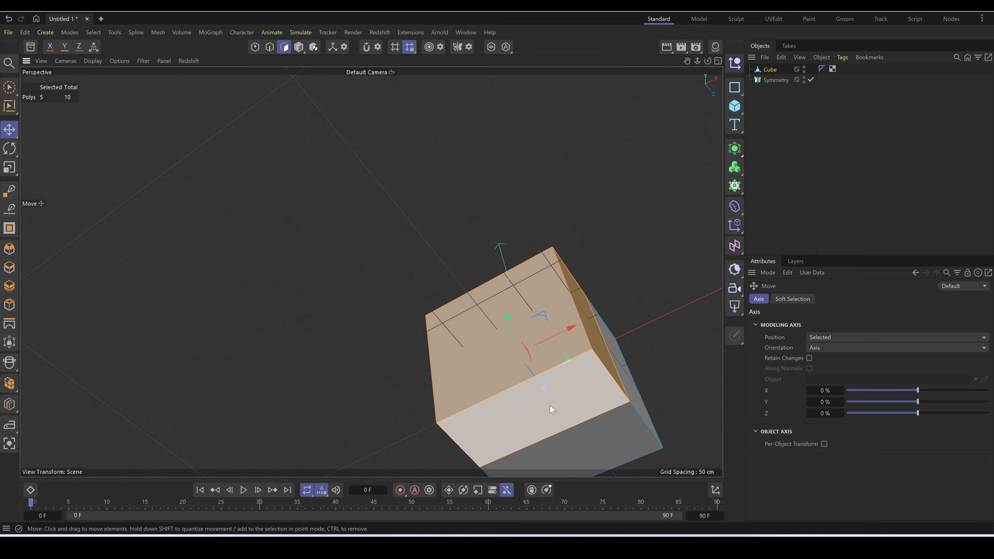
key("Delete")
left_click_drag(550, 406, 313, 245, "alt")
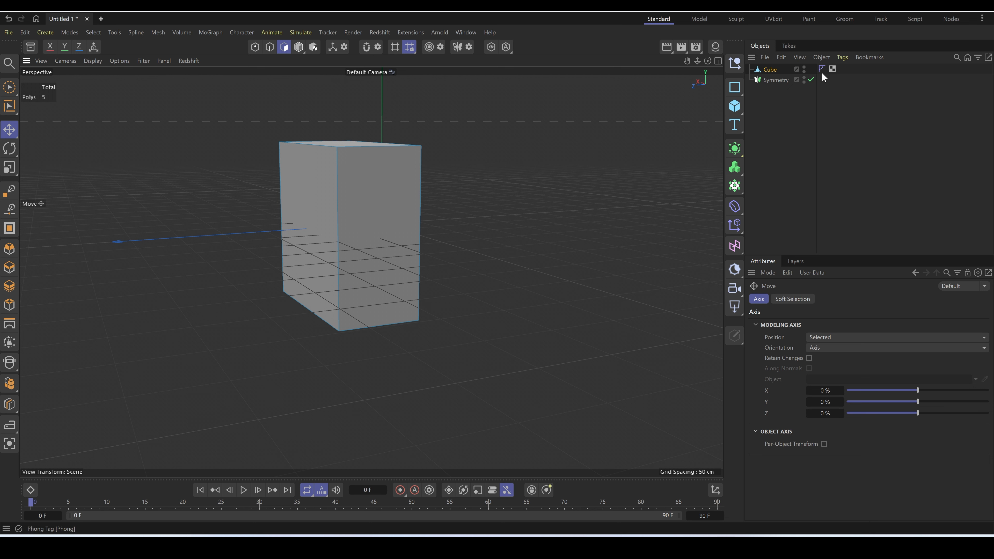
Place the half cube under the Symmetry generator, with X mirroring off and Z set to + to -.
left_click_drag(769, 72, 775, 81)
left_click_drag(182, 270, 450, 195, "alt")
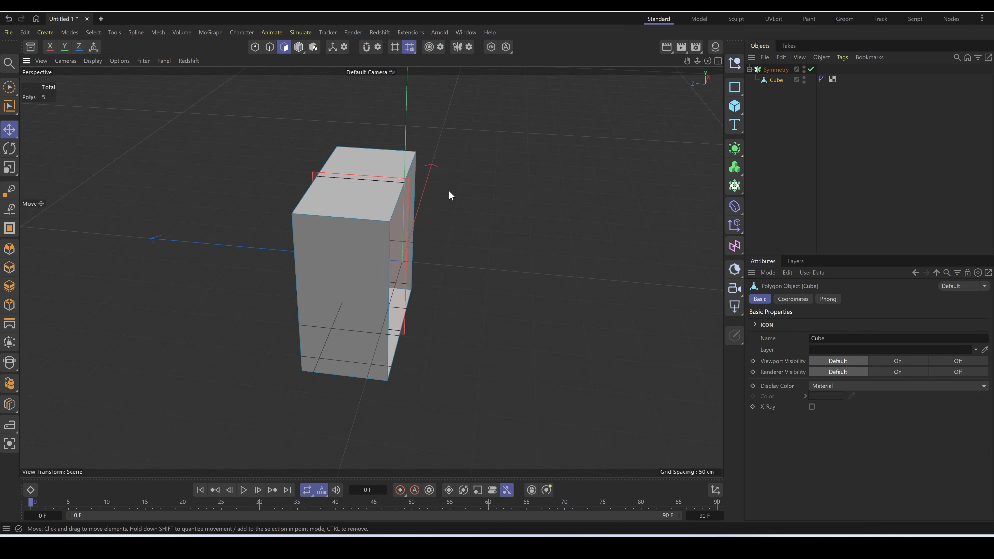
left_click(775, 70)
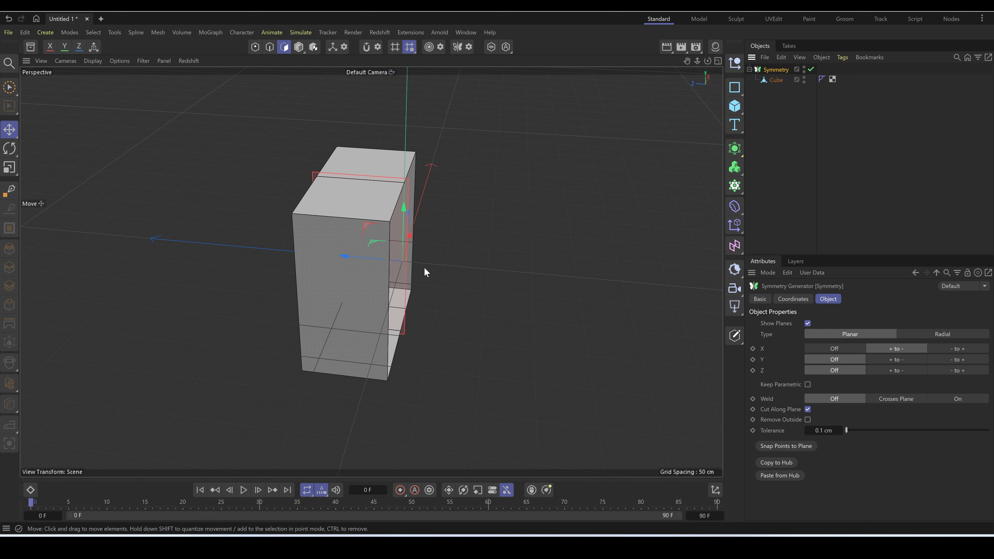
left_click(894, 370)
left_click(840, 371)
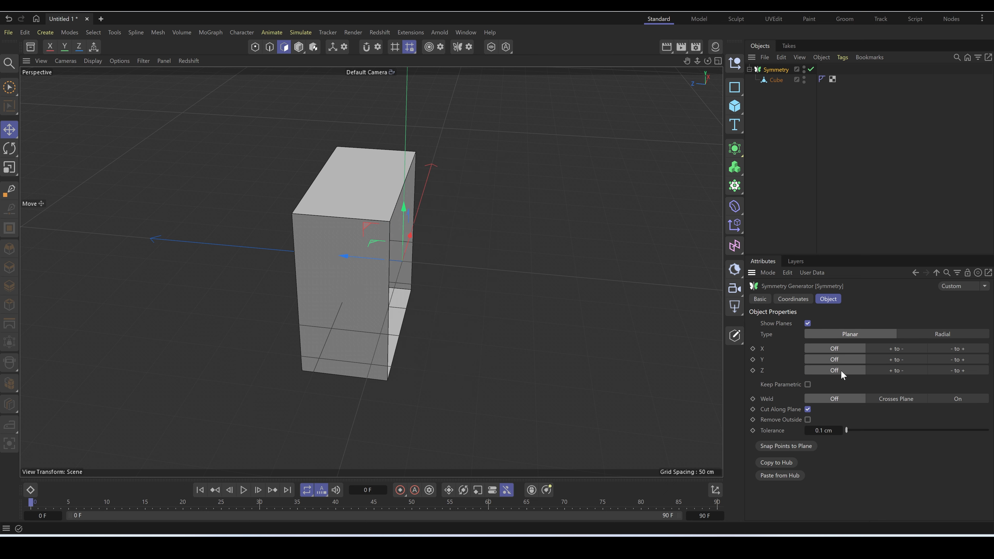
left_click(901, 371)
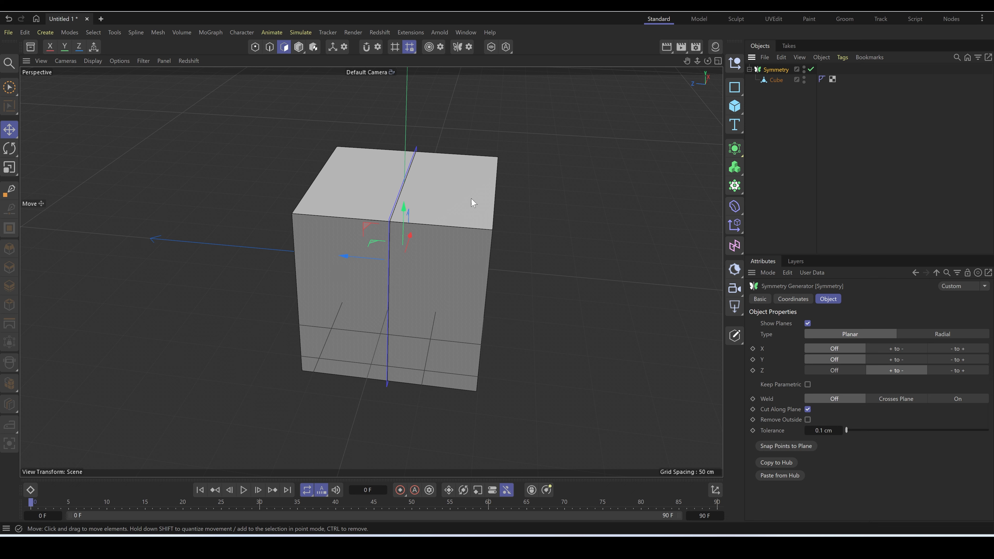
Extrude the outer side polygon of the half cube about 56 cm outward.
left_click(773, 80)
scroll(280, 270, "up", 2)
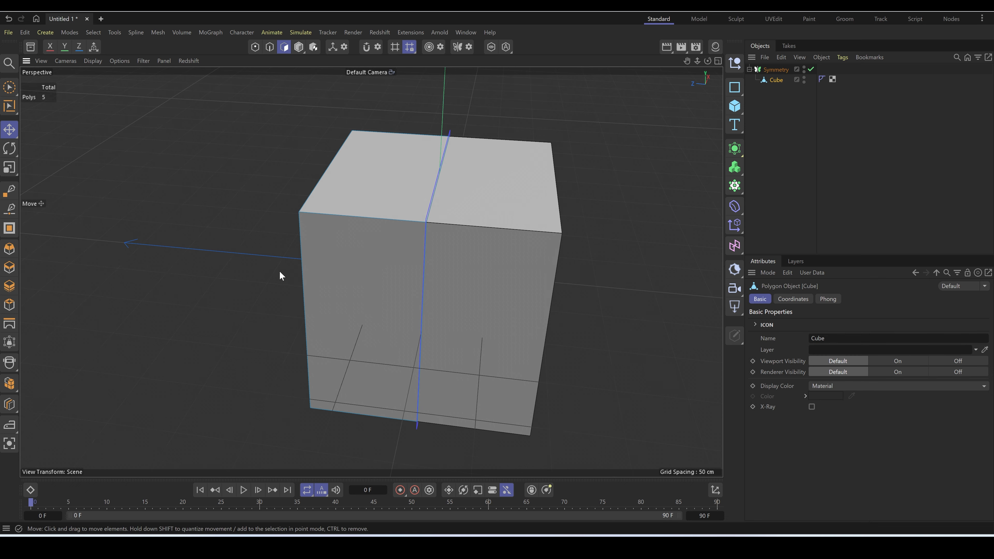
left_click_drag(280, 272, 344, 239, "alt")
left_click(238, 306)
left_click_drag(353, 333, 333, 331, "alt")
key("d")
left_click_drag(353, 333, 407, 333)
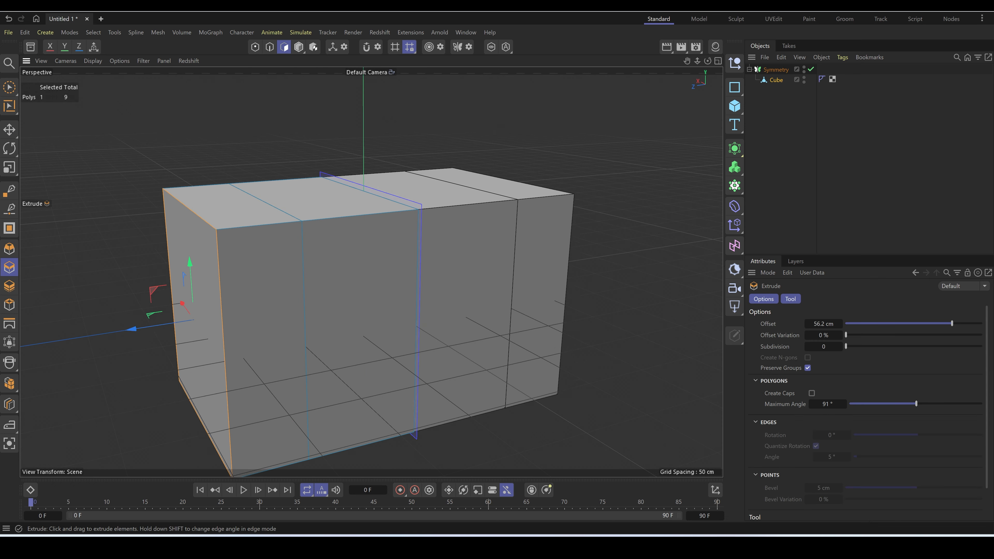
Scale down the extruded end polygon and extrude it about 134 cm to form an arm.
scroll(287, 312, "down", 3)
key("t")
left_click_drag(285, 280, 210, 382)
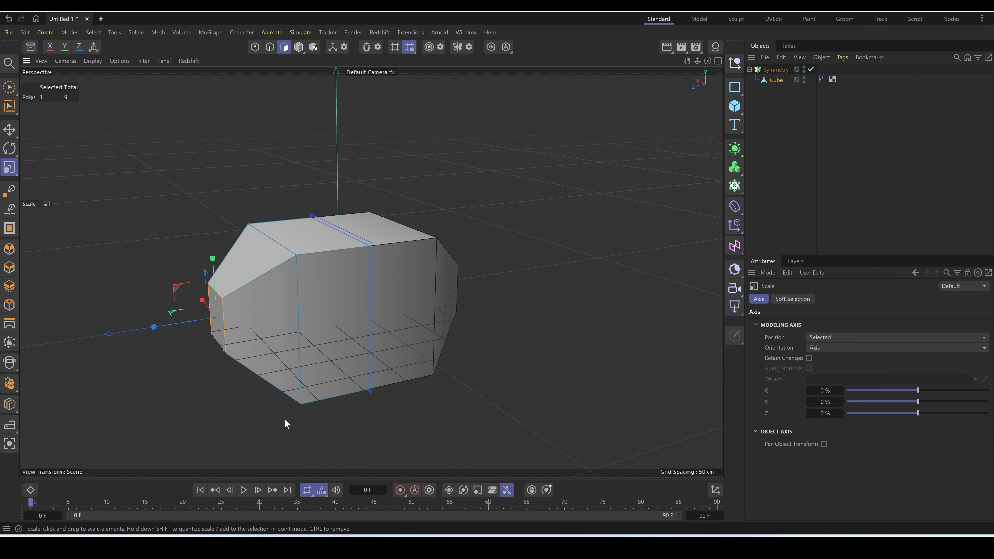
key("d")
left_click_drag(304, 421, 407, 415)
Extrude the torso's bottom polygon twice, the second time about 318 cm, and move its end outward to form a splayed leg.
left_click(274, 252)
left_click_drag(392, 392, 235, 462, "alt")
scroll(252, 352, "down", 3)
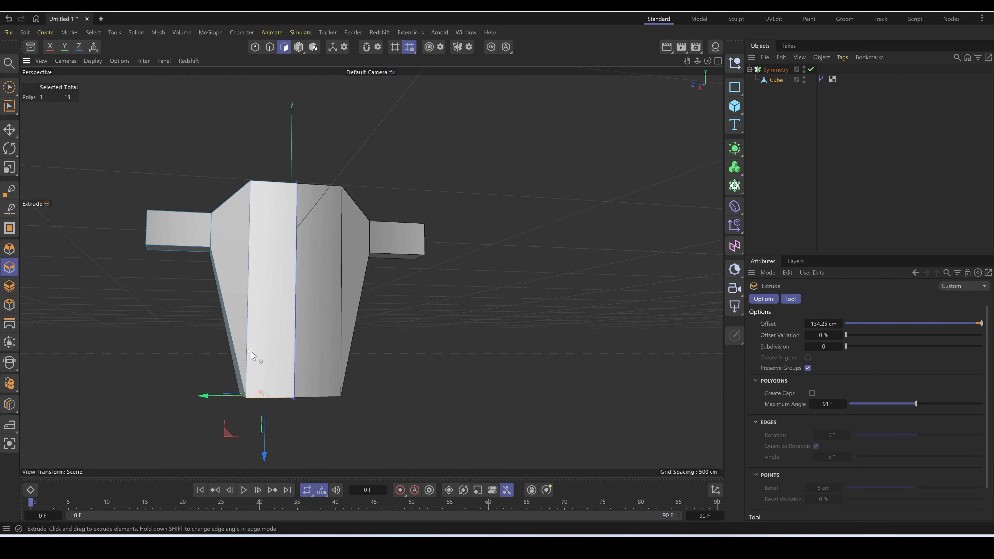
left_click_drag(251, 355, 524, 352, "alt")
scroll(295, 371, "down", 2)
key("e")
key("d")
scroll(246, 402, "down", 2)
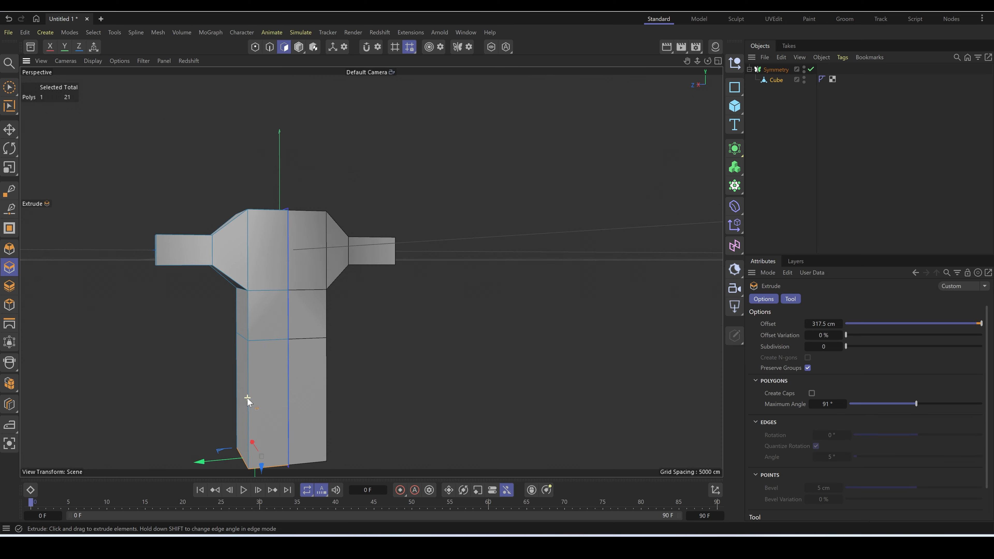
left_click_drag(225, 451, 144, 457)
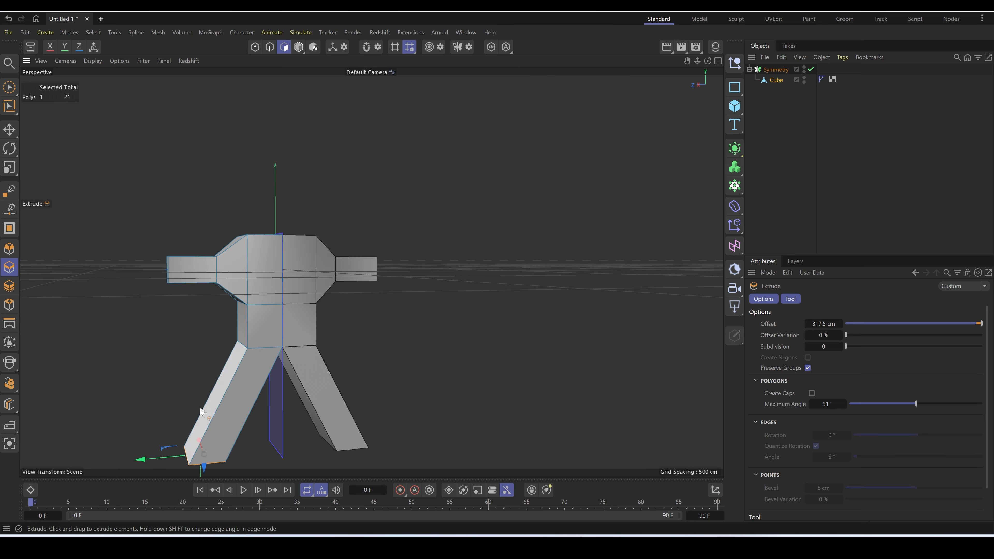
Extrude the torso's top polygon about 139 cm upward to form the head.
left_click_drag(234, 274, 255, 188, "alt")
scroll(255, 188, "up", 2)
left_click(276, 250)
scroll(244, 222, "up", 8)
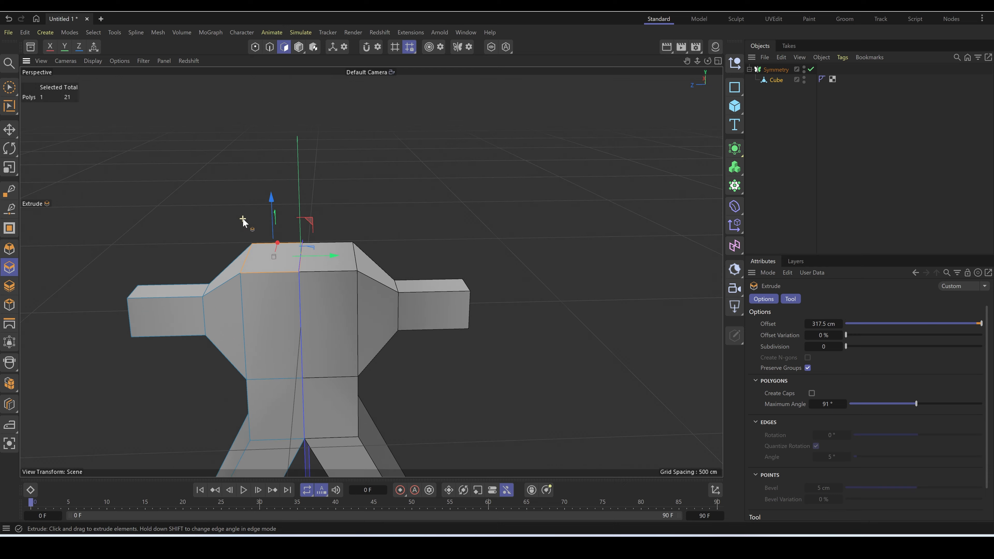
scroll(273, 232, "down", 5)
left_click_drag(272, 231, 310, 235)
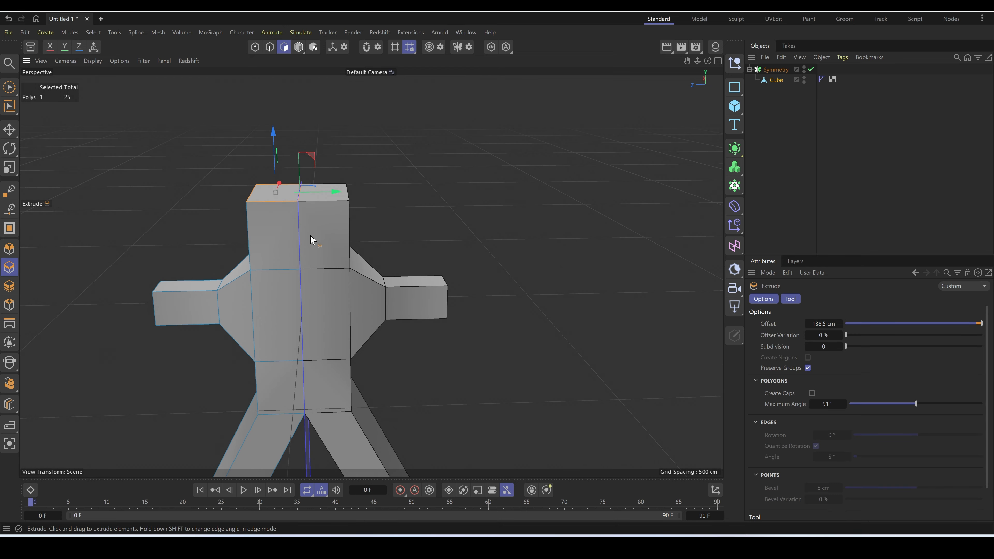
Move the head's top polygon slightly inward toward the symmetry plane.
key("e")
left_click_drag(336, 191, 344, 192)
scroll(274, 179, "up", 8)
scroll(314, 181, "up", 2)
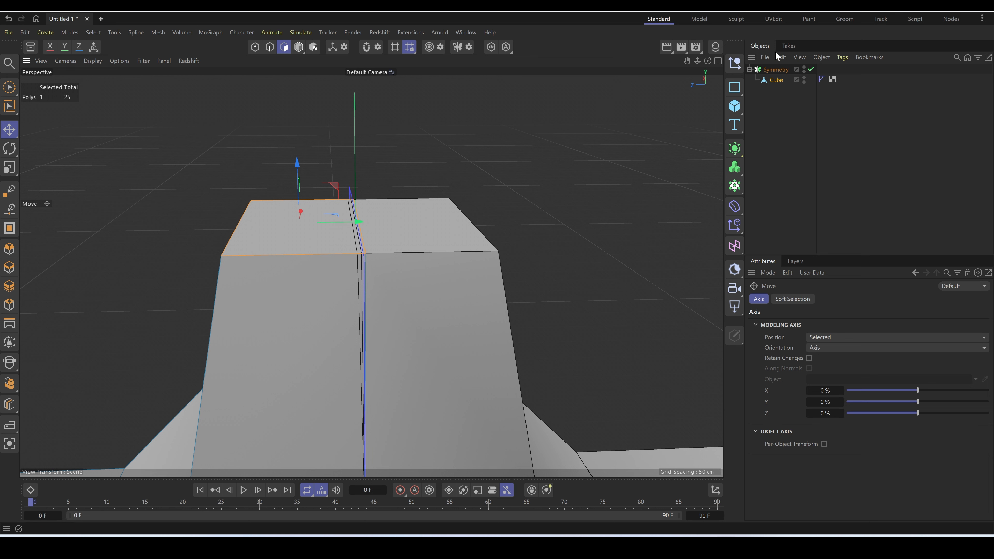
Set the Symmetry generator's Weld option to On, check the centre seam and reselect the cube.
left_click(775, 70)
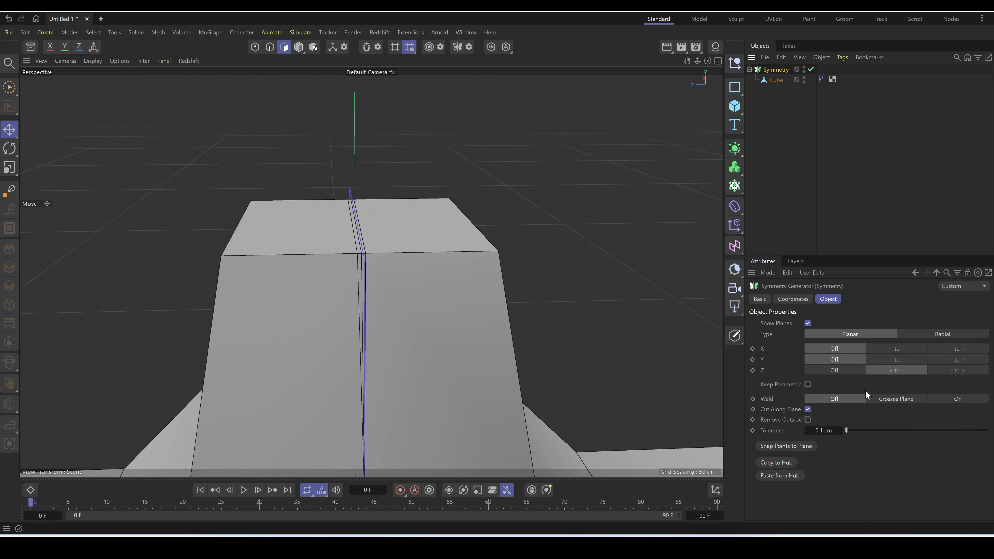
left_click(932, 399)
scroll(361, 249, "up", 5)
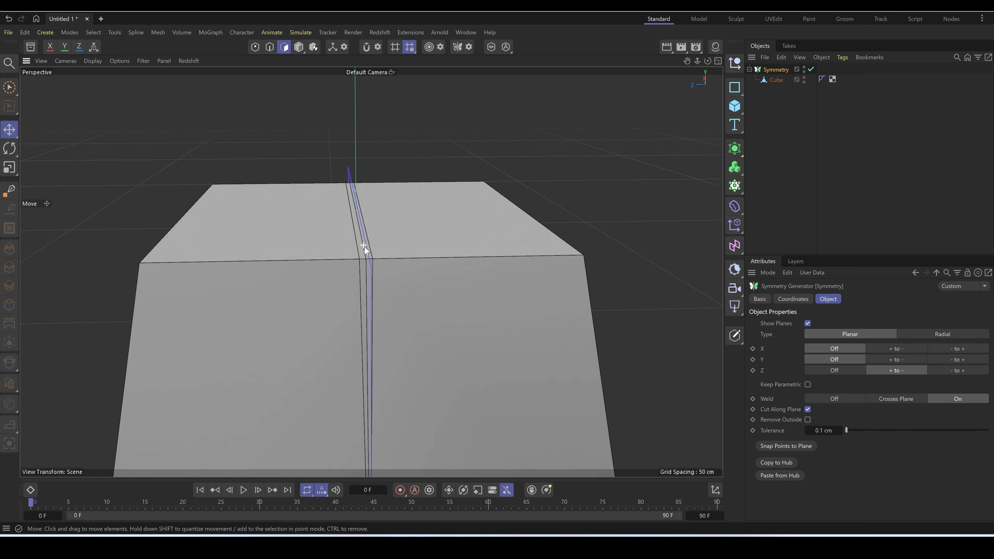
scroll(386, 259, "down", 8)
left_click(777, 80)
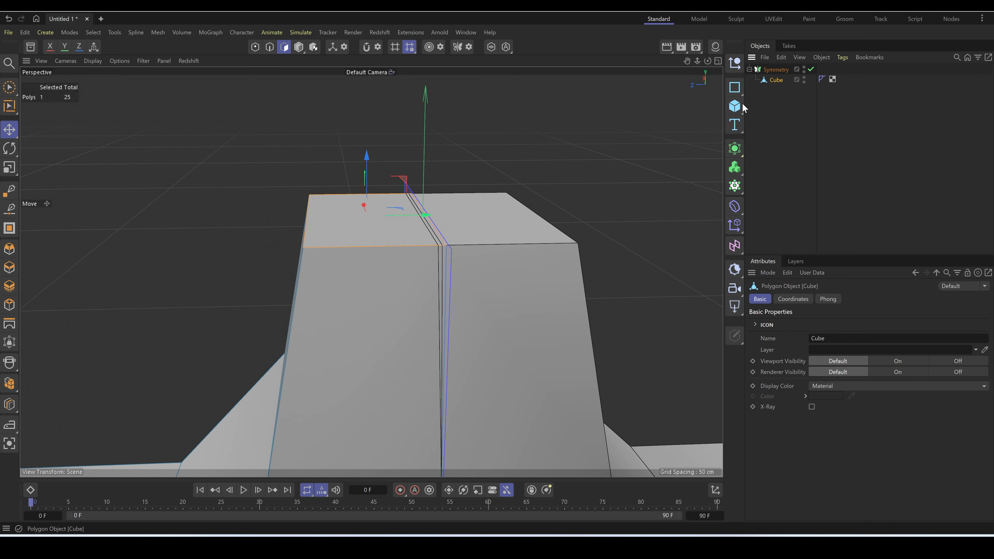
Nudge the head's top polygon toward and away from the symmetry plane, leaving a slight gap at the centre seam.
scroll(385, 226, "up", 3)
scroll(396, 221, "up", 2)
left_click_drag(426, 206, 419, 206)
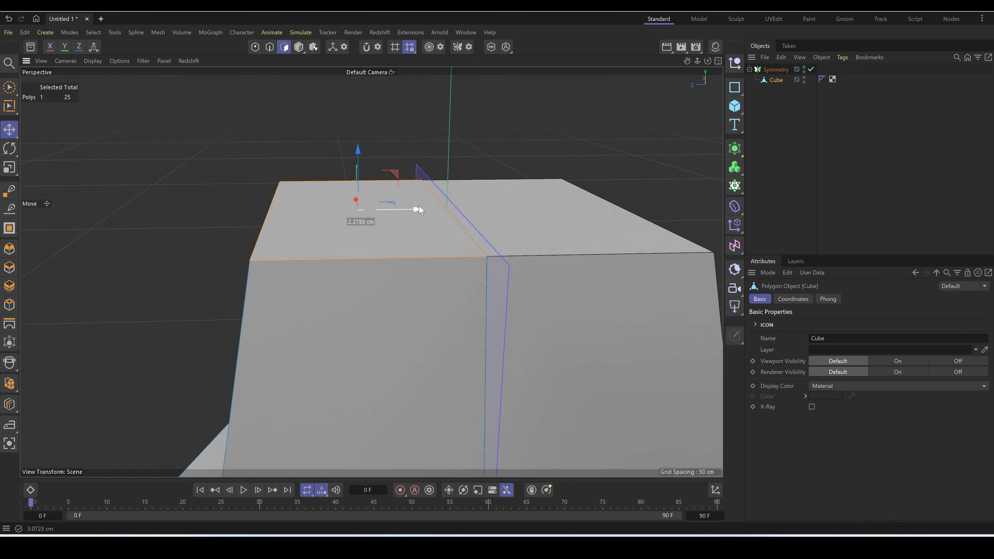
left_click_drag(419, 206, 422, 206)
Set the Symmetry generator's weld tolerance to 1 cm.
left_click(777, 70)
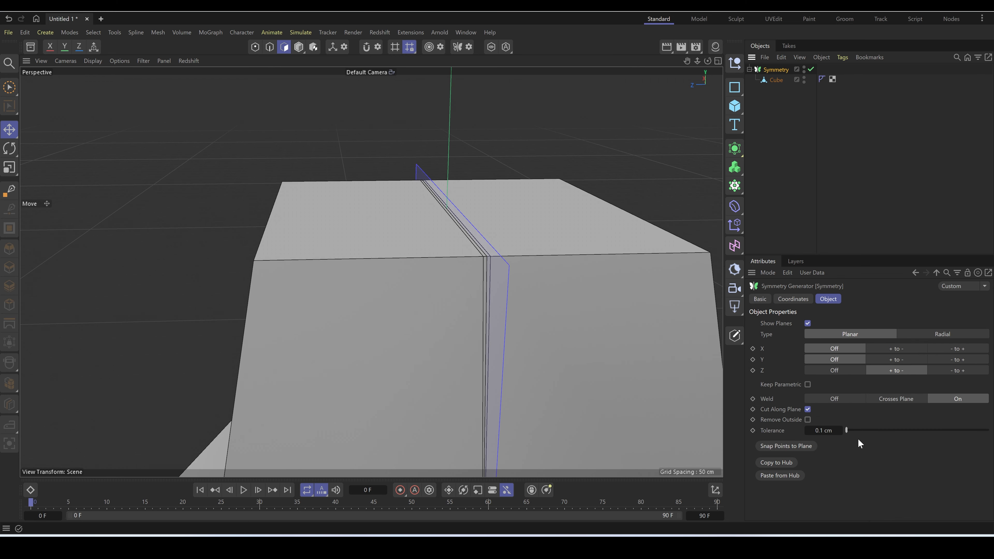
left_click(840, 432)
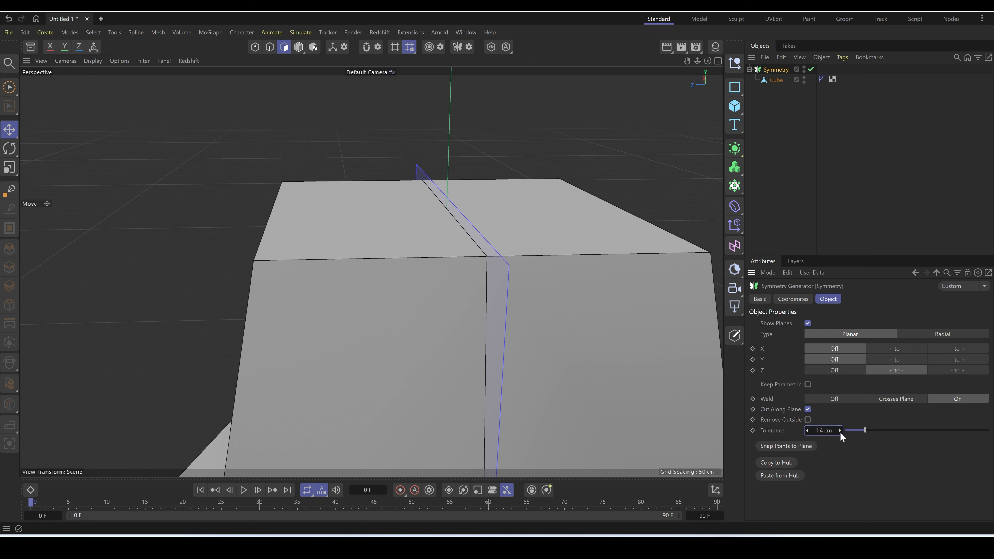
double_click(824, 431)
type("1")
key("Return")
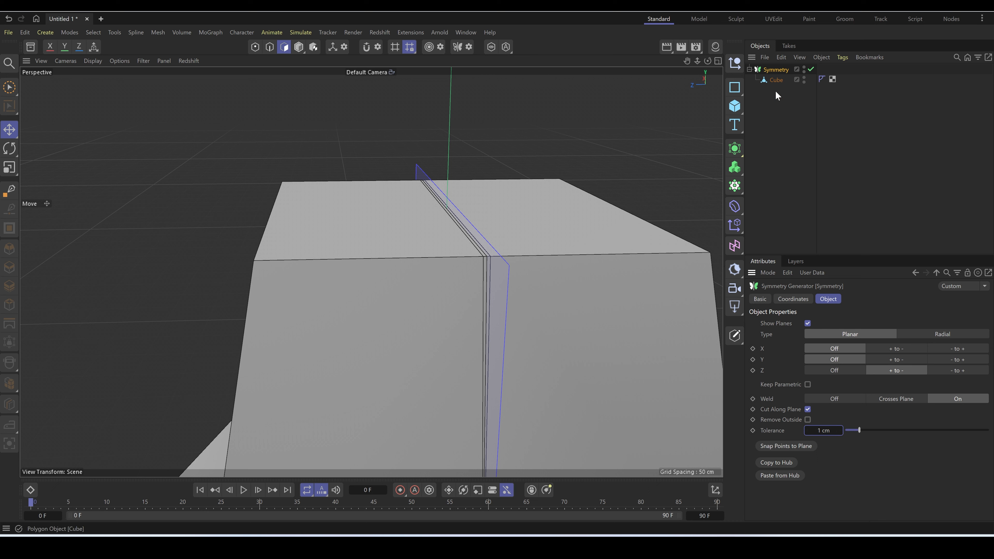
Reselect the cube and move the head's top polygon closer to the symmetry plane to weld the centre seam.
left_click(773, 80)
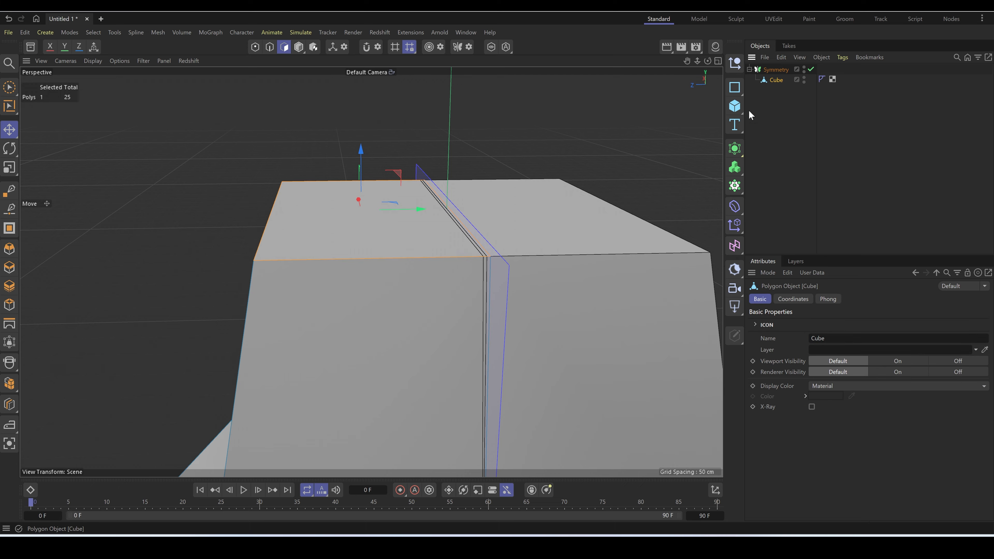
left_click_drag(410, 207, 461, 156)
scroll(412, 221, "down", 10)
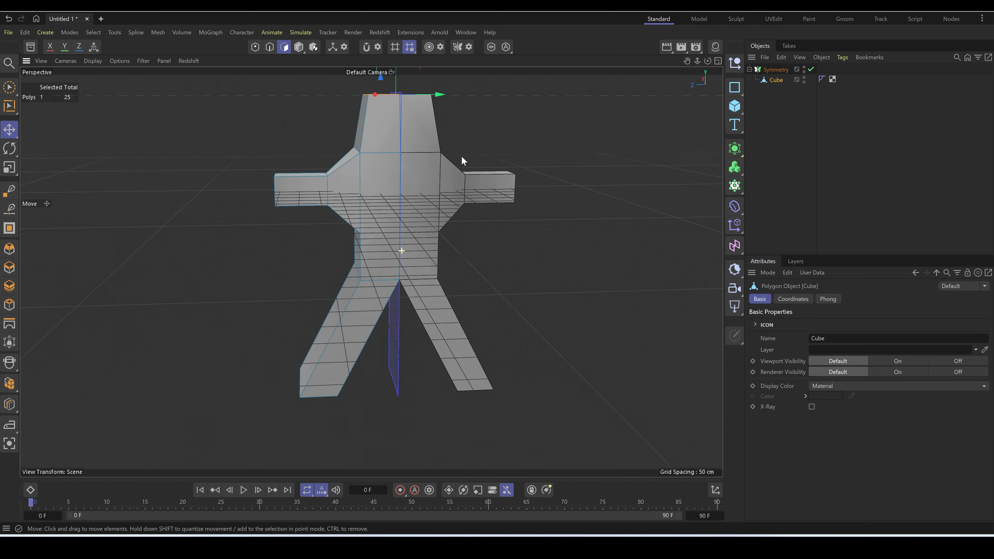
scroll(461, 155, "up", 5)
Convert the Symmetry generator into an editable object and expand its hierarchy.
left_click(777, 70)
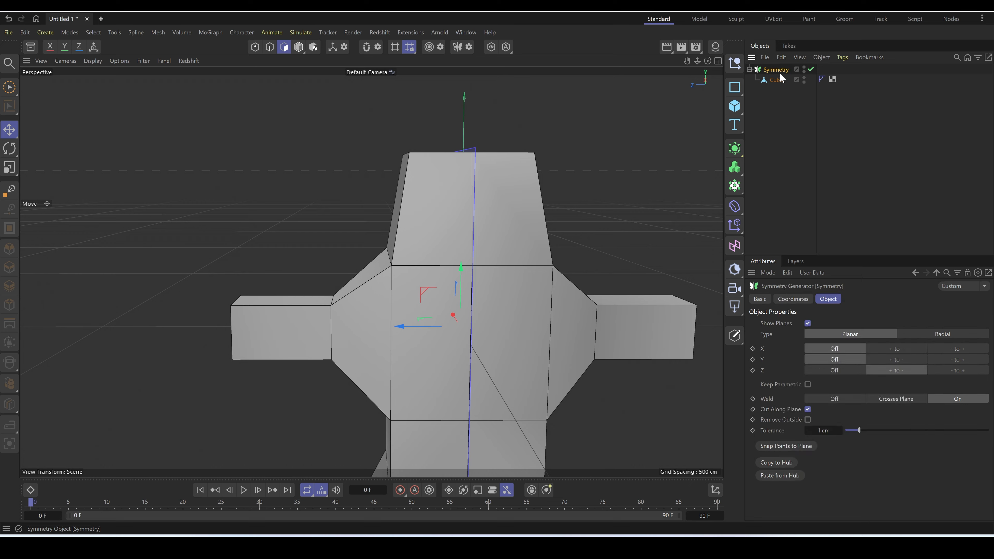
right_click(779, 74)
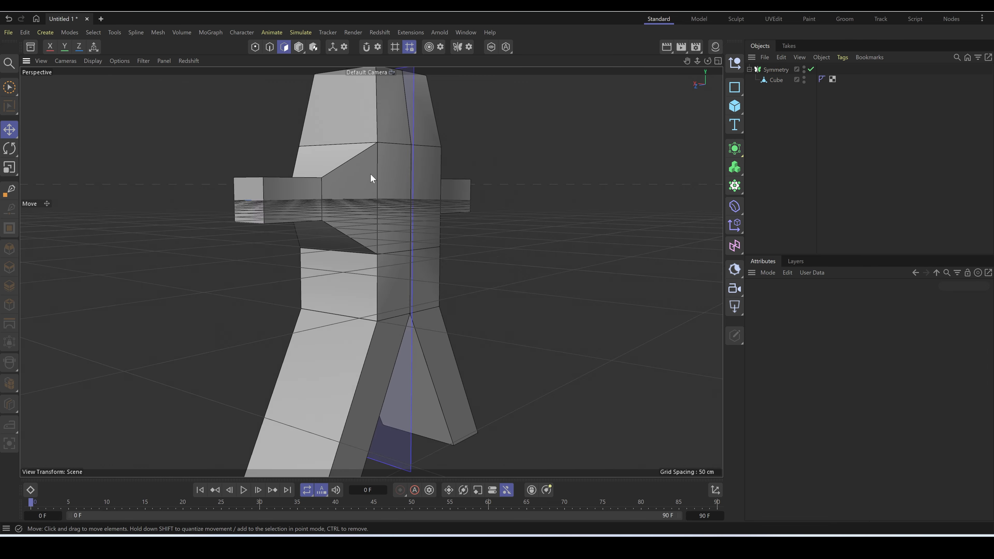
left_click_drag(370, 179, 324, 184, "alt")
scroll(495, 296, "up", 3)
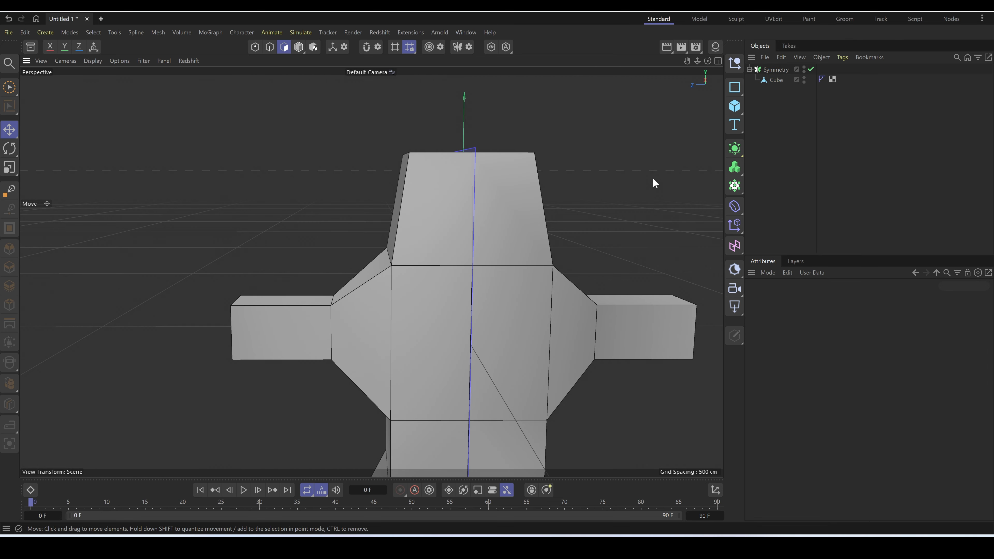
left_click(735, 148)
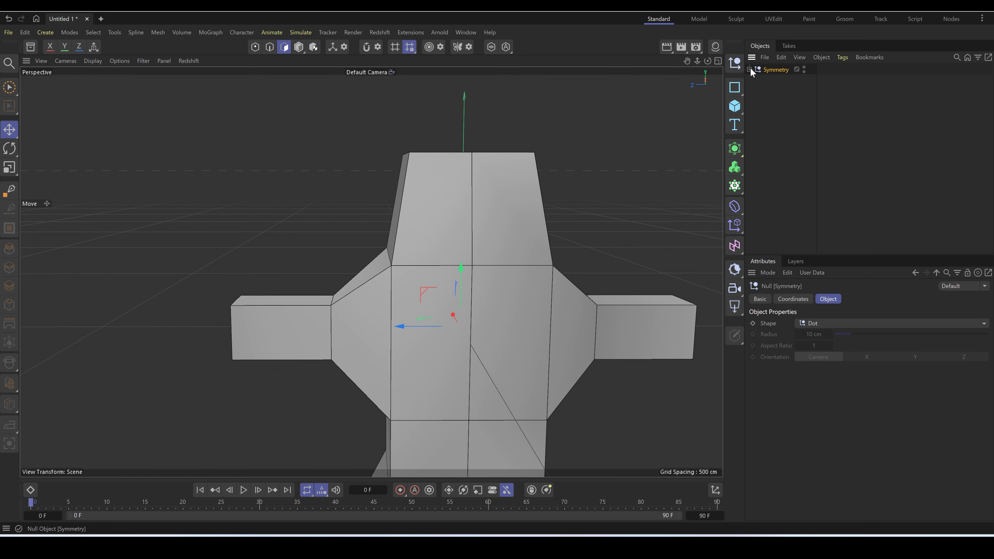
left_click(750, 69)
Select the converted Cube mesh and pick individual polygons on both halves to check that they are editable.
left_click(777, 80)
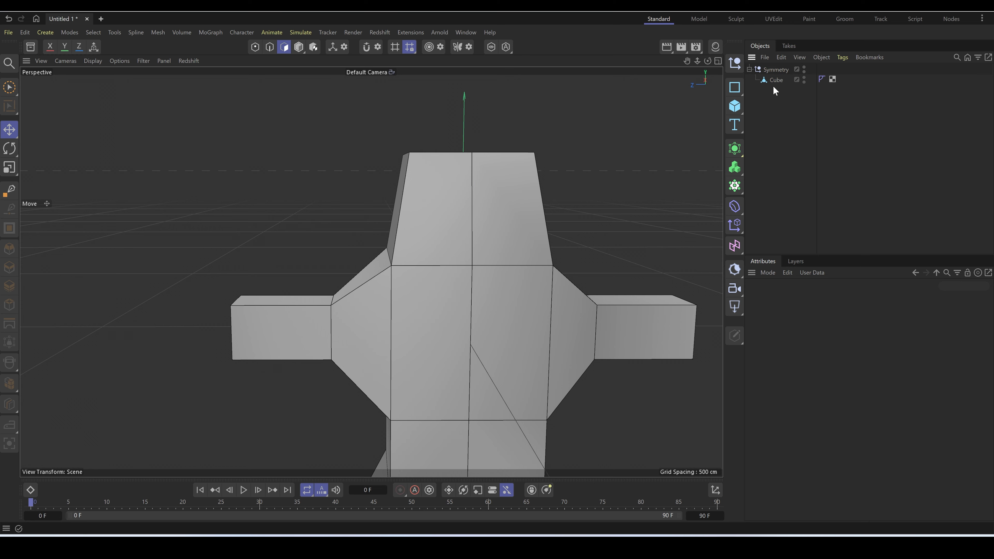
left_click_drag(474, 231, 336, 243, "alt")
left_click(466, 338)
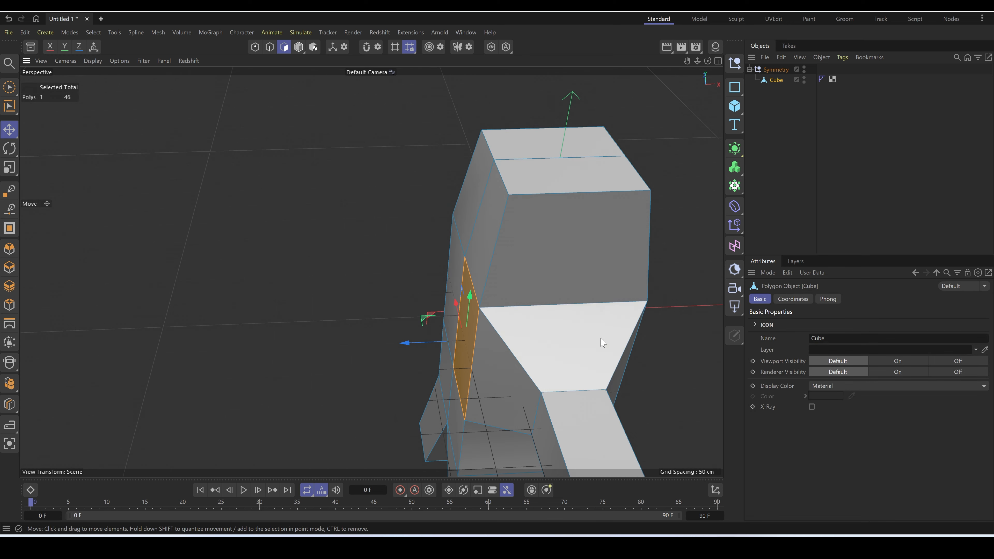
left_click(600, 340)
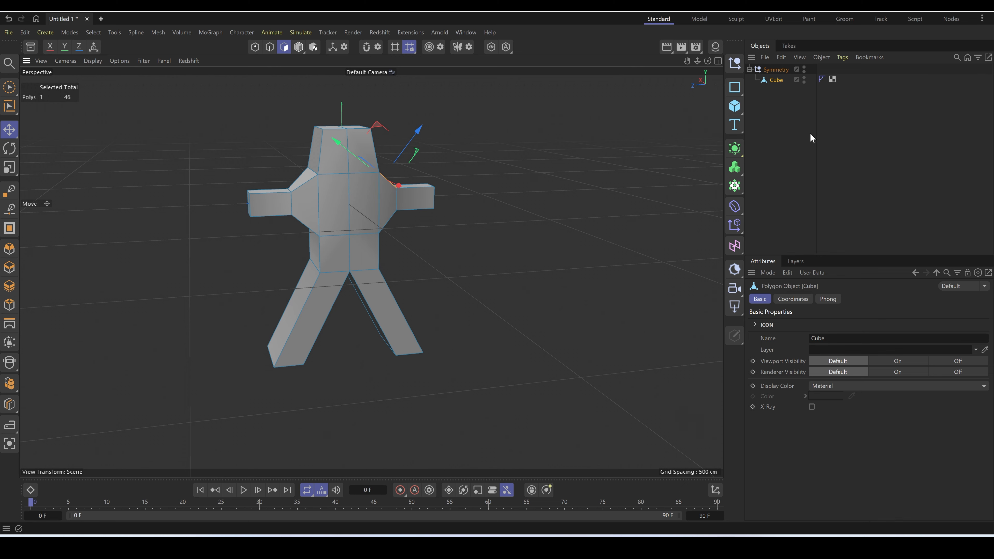
Delete the Symmetry null together with its Cube mesh.
left_click_drag(810, 133, 886, 65)
key("Delete")
scroll(381, 319, "up", 3)
Add an Array generator and place a 200 cm cube inside it as its child.
left_click(735, 148)
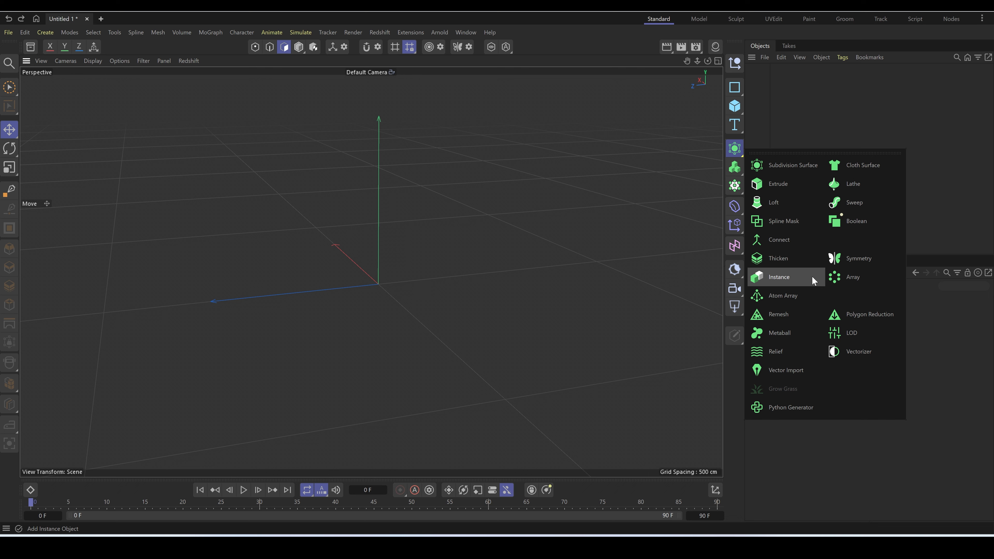
left_click(843, 280)
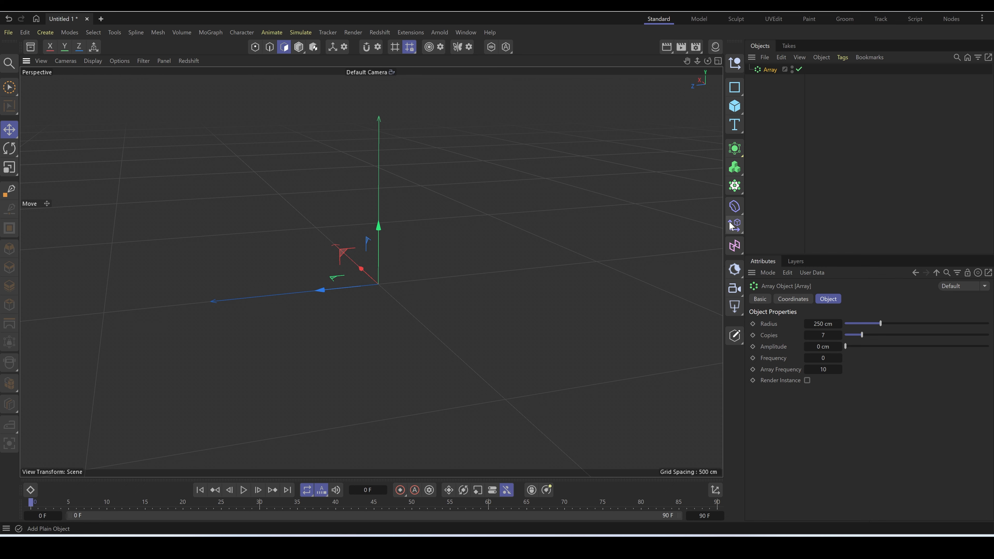
left_click(734, 110)
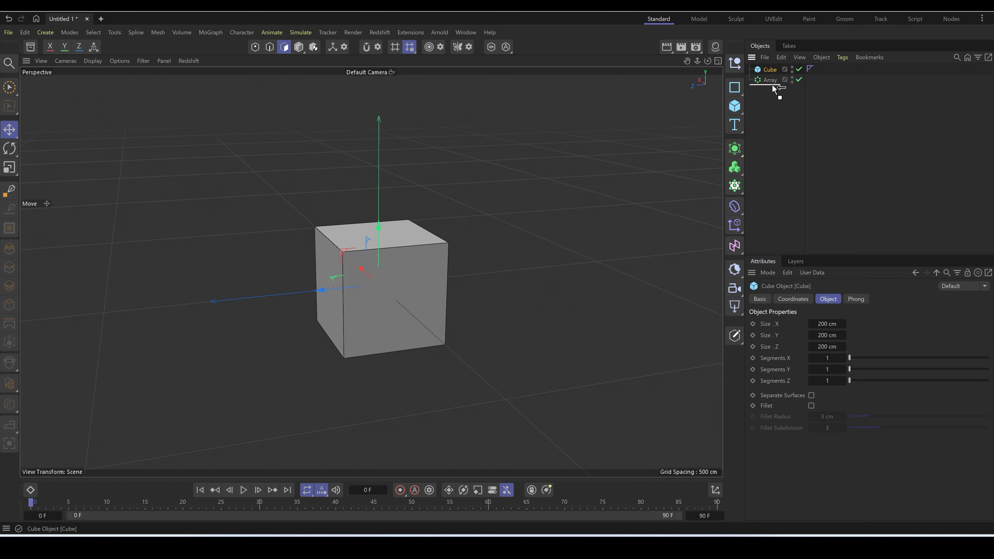
left_click_drag(772, 85, 767, 81)
left_click_drag(351, 233, 420, 332, "alt")
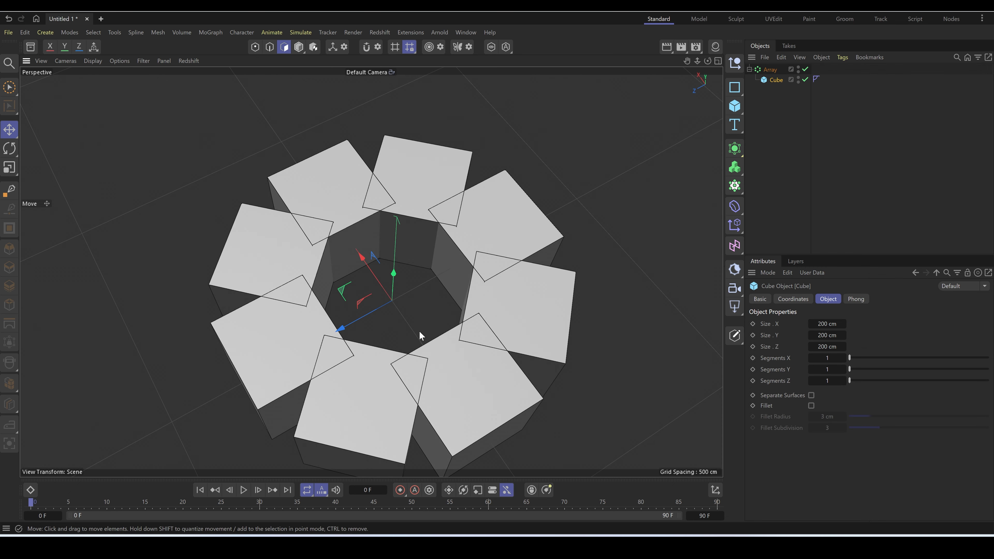
Set the Array's radius to 1379 cm and its number of copies to 40.
left_click(771, 70)
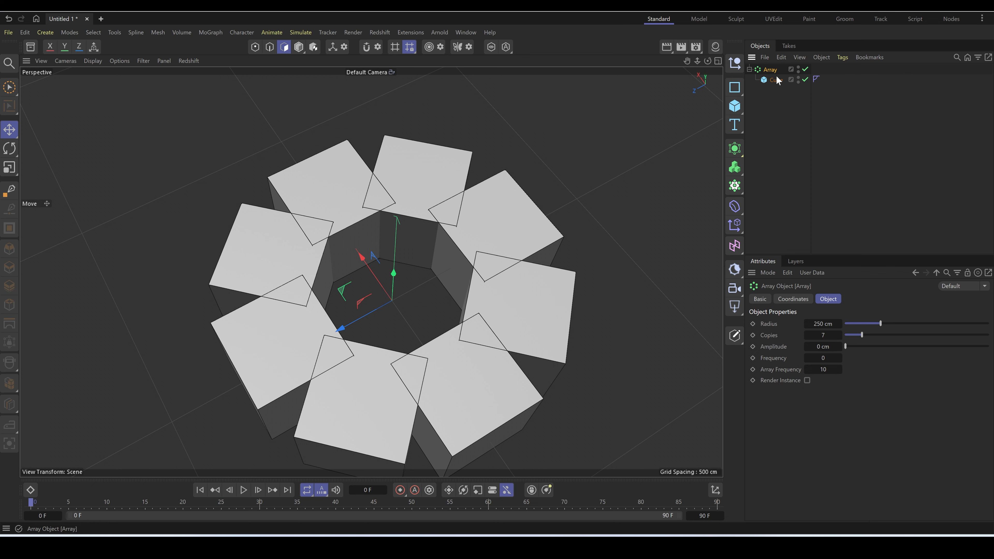
left_click_drag(823, 323, 832, 334)
left_click(842, 335)
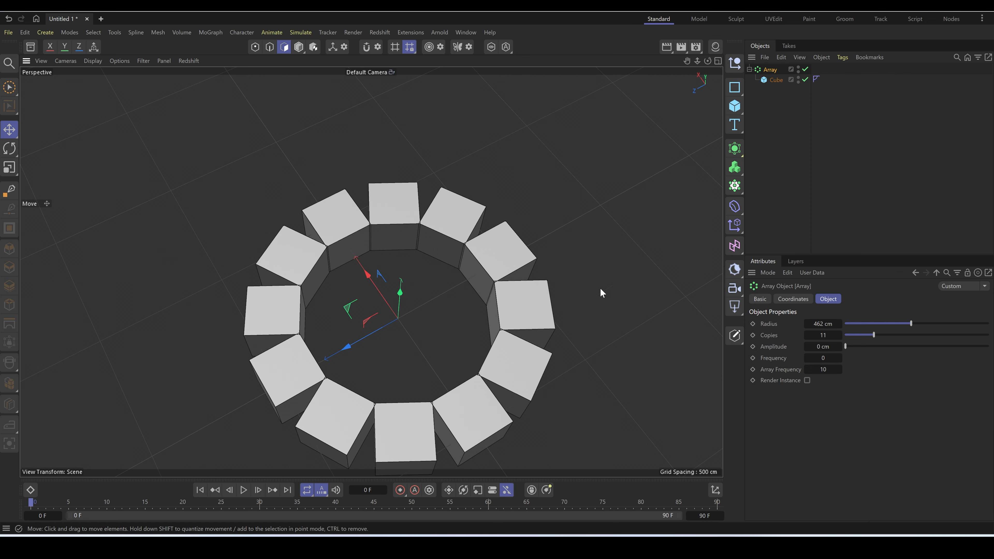
left_click_drag(573, 276, 564, 269, "alt")
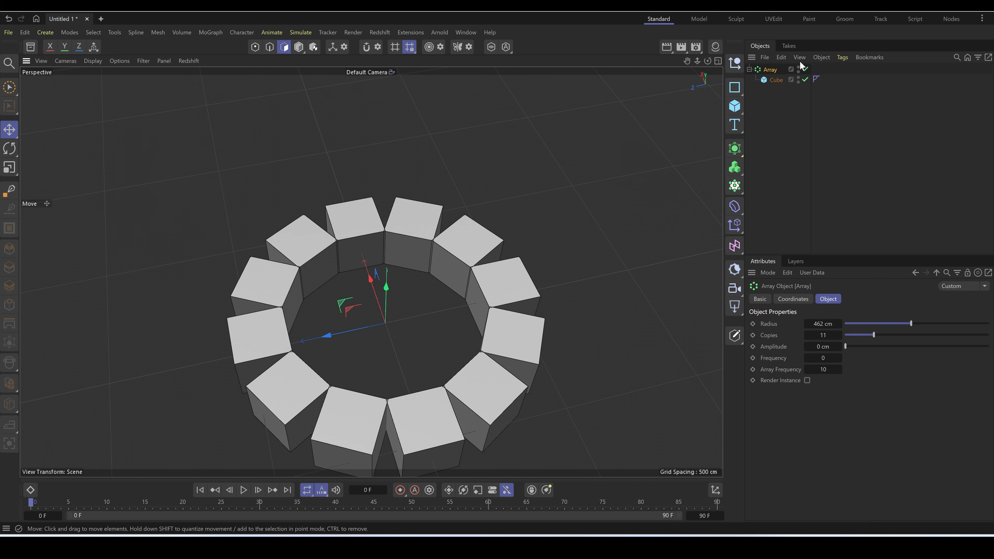
left_click_drag(840, 347, 896, 324)
left_click_drag(840, 358, 833, 337)
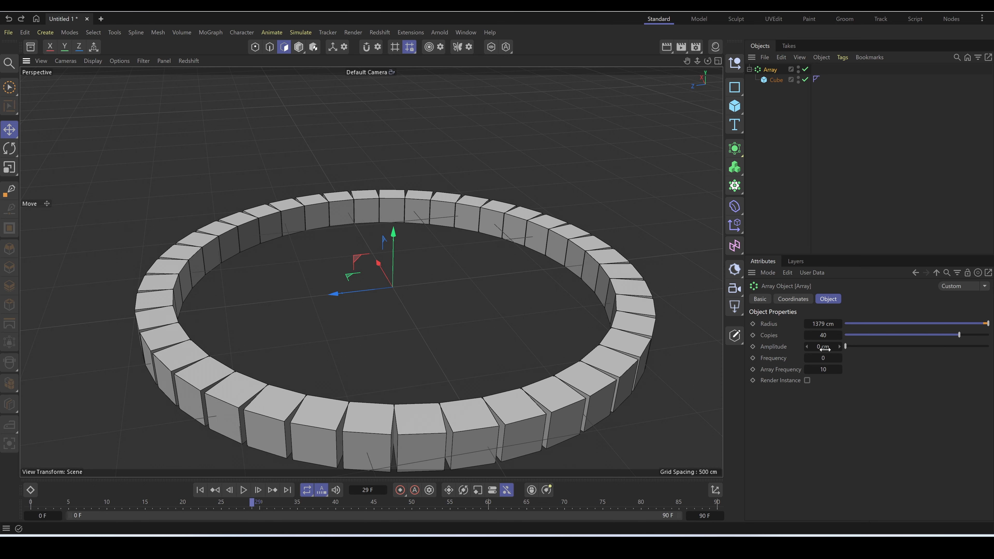
Set the Array's amplitude to 185 cm and frequency to 1, and play the animation from the first frame.
mouse_move(825, 348)
left_mouse_down()
mouse_move(882, 348)
mouse_move(820, 358)
left_mouse_up()
type("1")
key("Return")
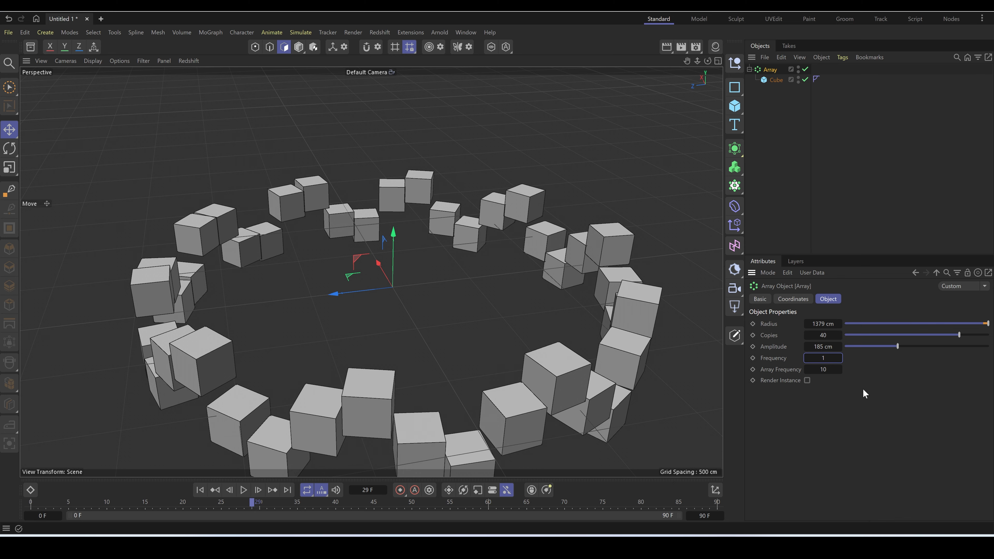
left_click(200, 490)
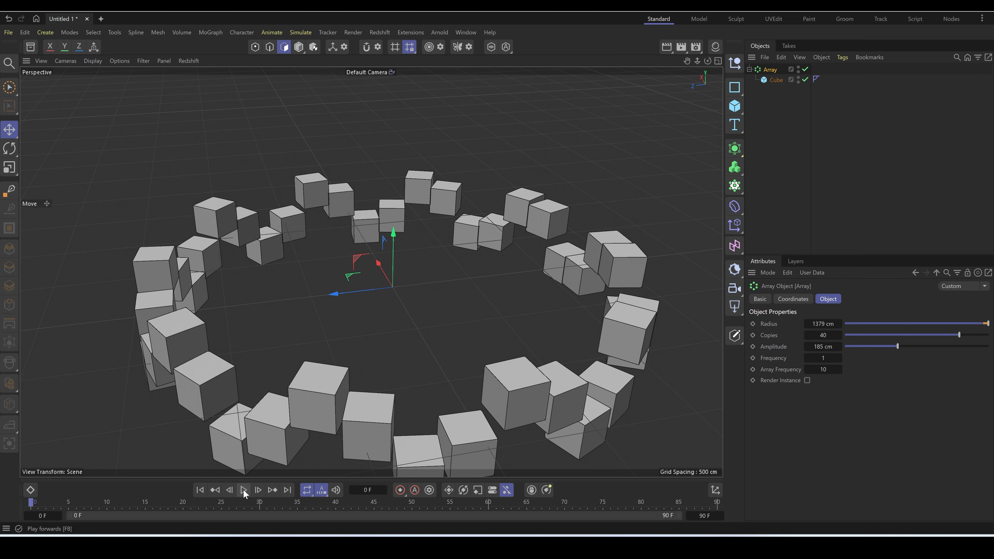
left_click(243, 489)
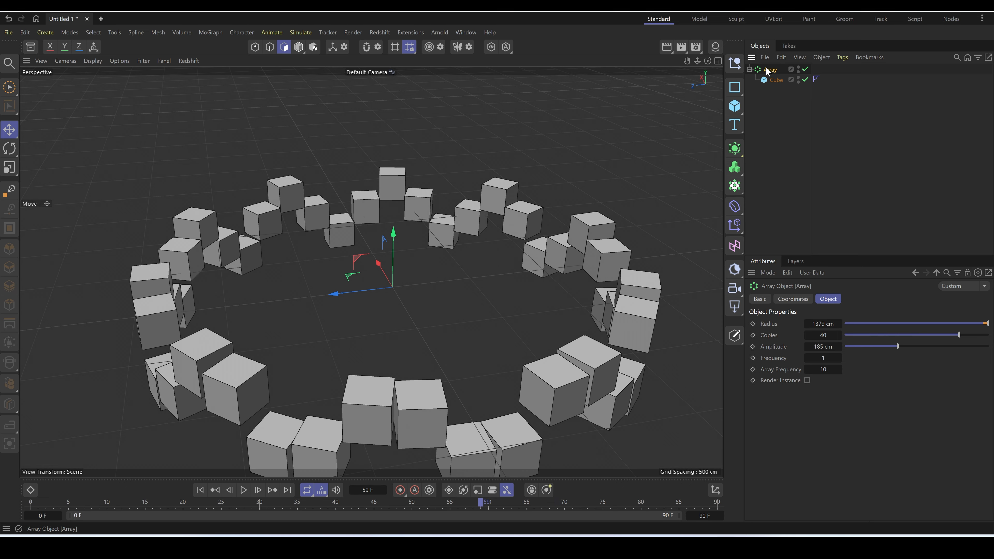
Delete the Array with its cube and add an Atom Array generator.
key("Delete")
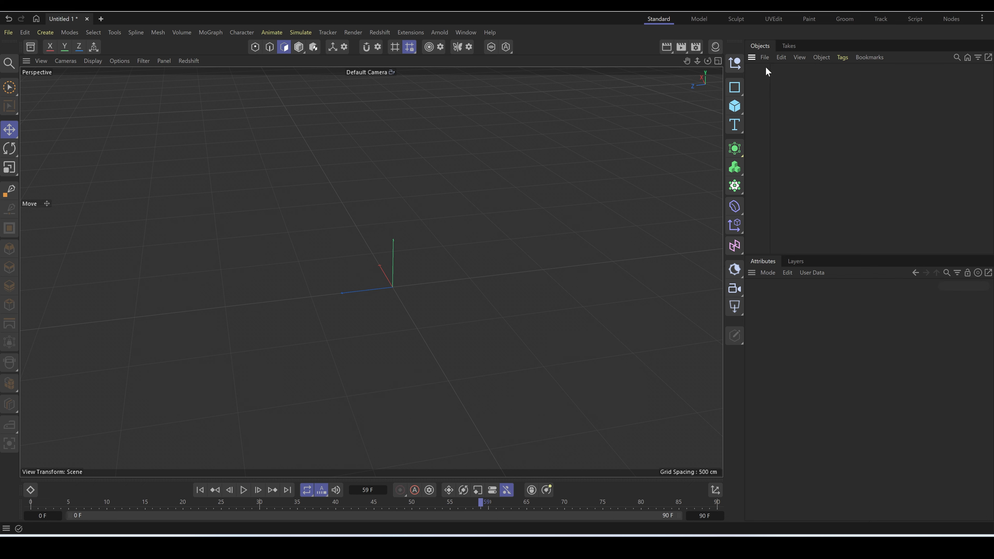
left_click(735, 148)
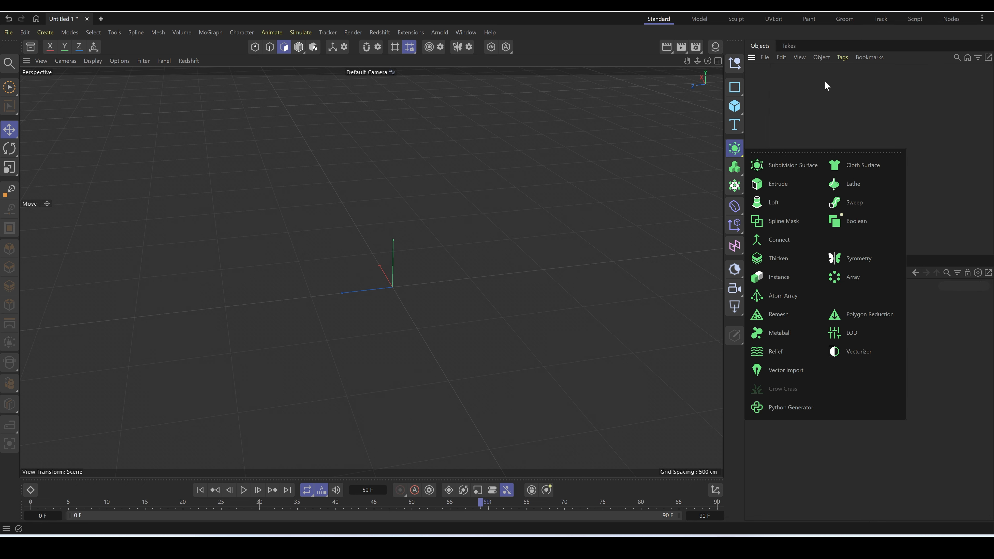
left_click(786, 297)
Add a sphere with 12 segments and place it inside the Atom Array as its child.
left_click(733, 109)
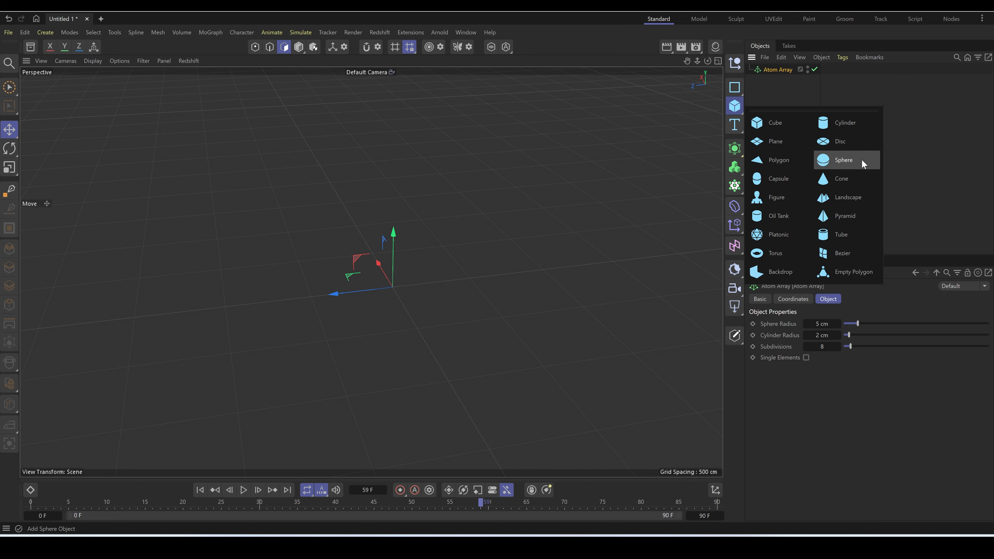
left_click(843, 160)
key("h")
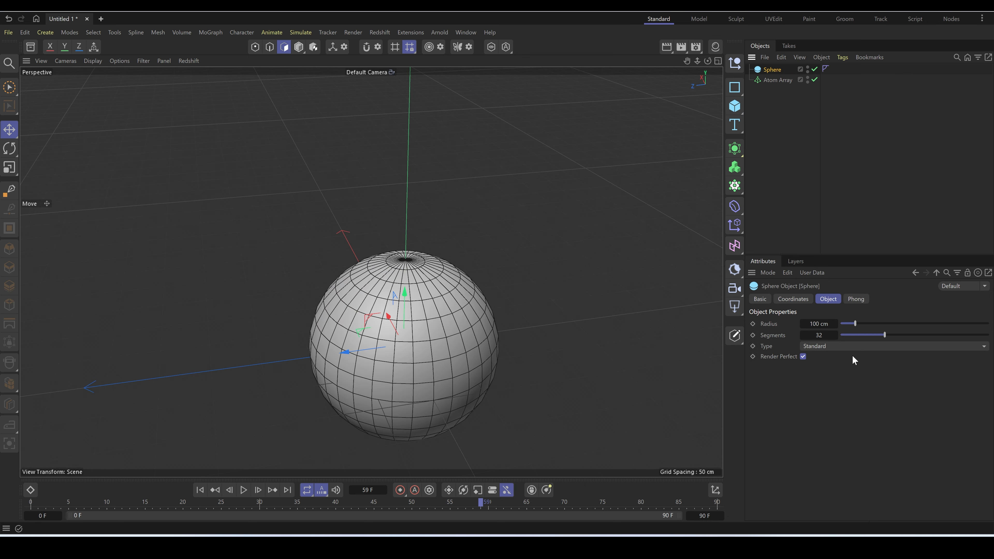
left_click_drag(821, 331, 812, 331)
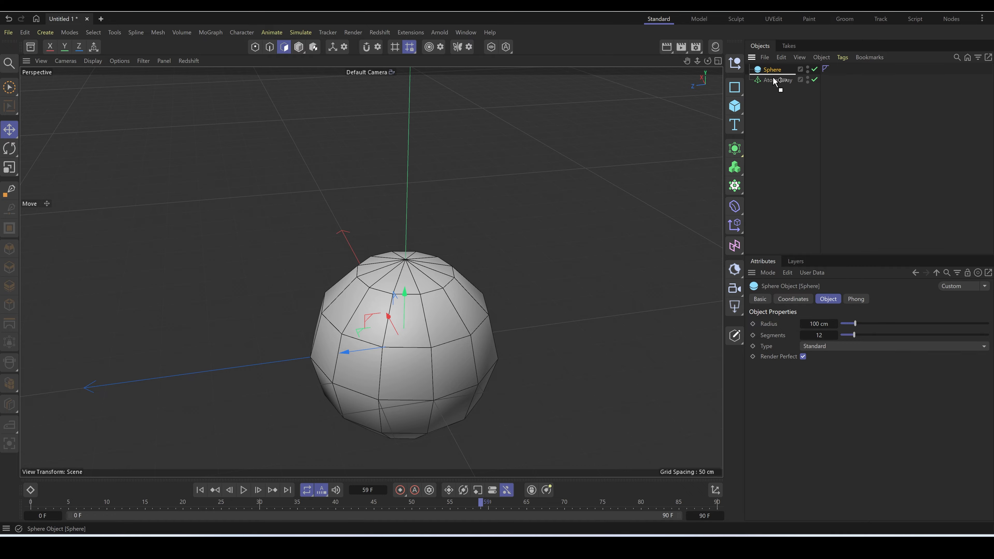
left_click_drag(766, 82, 766, 82)
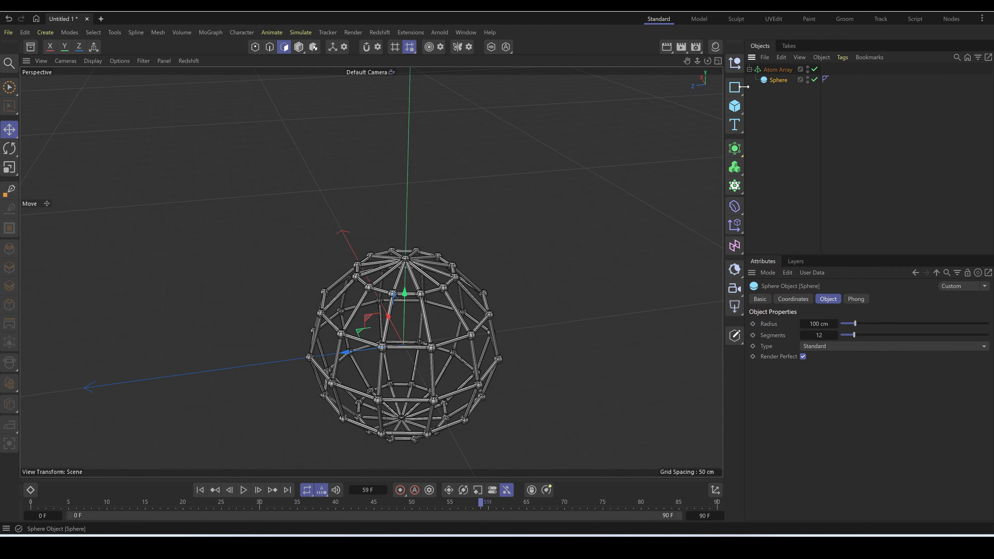
Try the Scale tool on the Atom Array, and delete the generator with its sphere.
scroll(385, 376, "up", 5)
left_click_drag(386, 376, 421, 415, "alt")
scroll(377, 343, "down", 3)
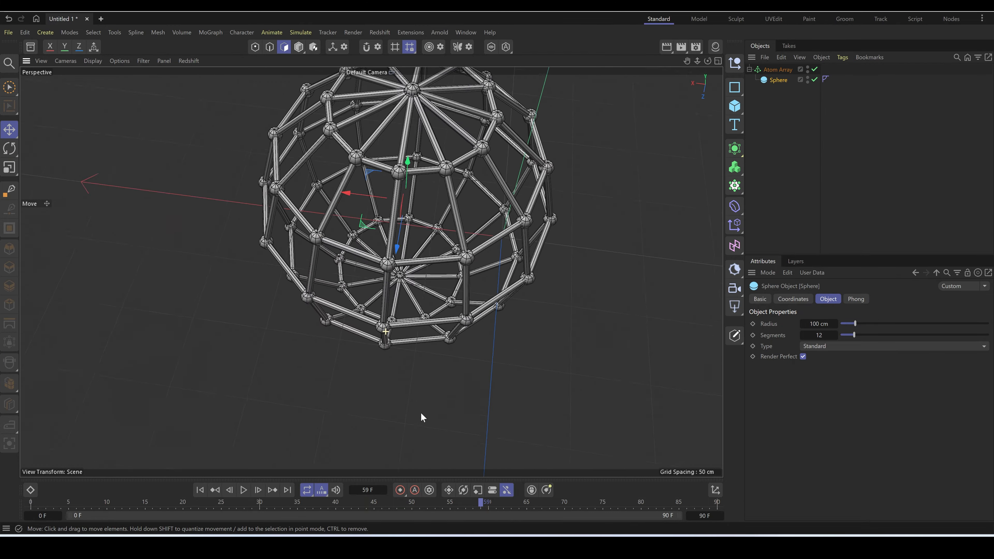
scroll(422, 415, "down", 3)
left_click(785, 71)
key("t")
left_click_drag(344, 313, 518, 289)
key("Delete")
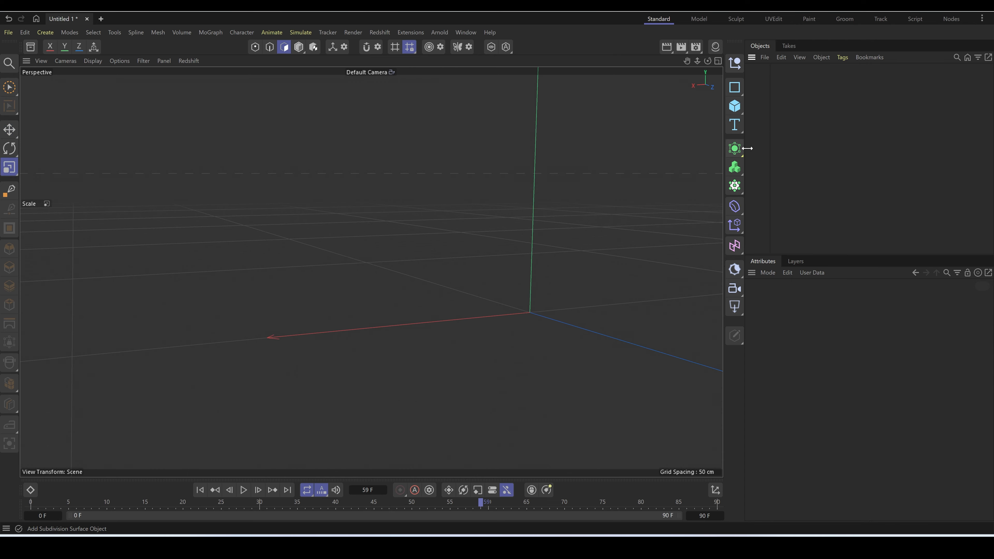
Add a new sphere and raise its segments to the slider's maximum for a dense mesh.
left_click(749, 148)
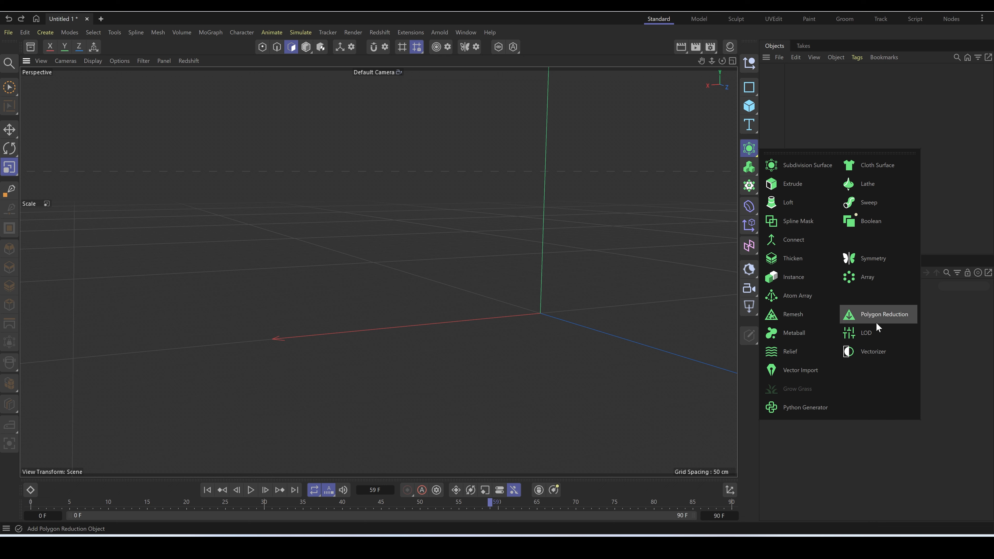
left_click(747, 108)
left_click(858, 159)
left_click_drag(895, 337, 988, 335)
Add a Remesh generator, place the dense sphere inside it and select the generator.
left_click(749, 148)
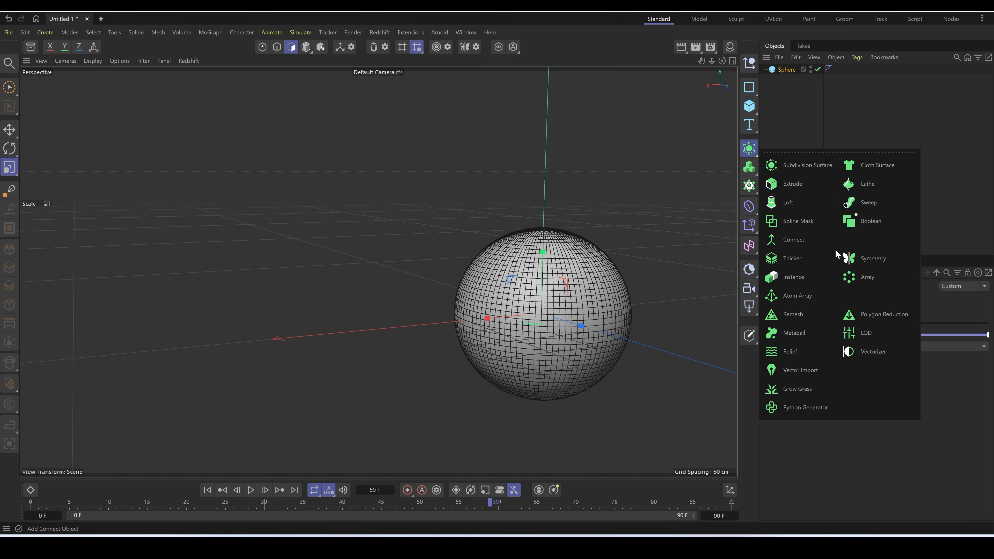
left_click(787, 314)
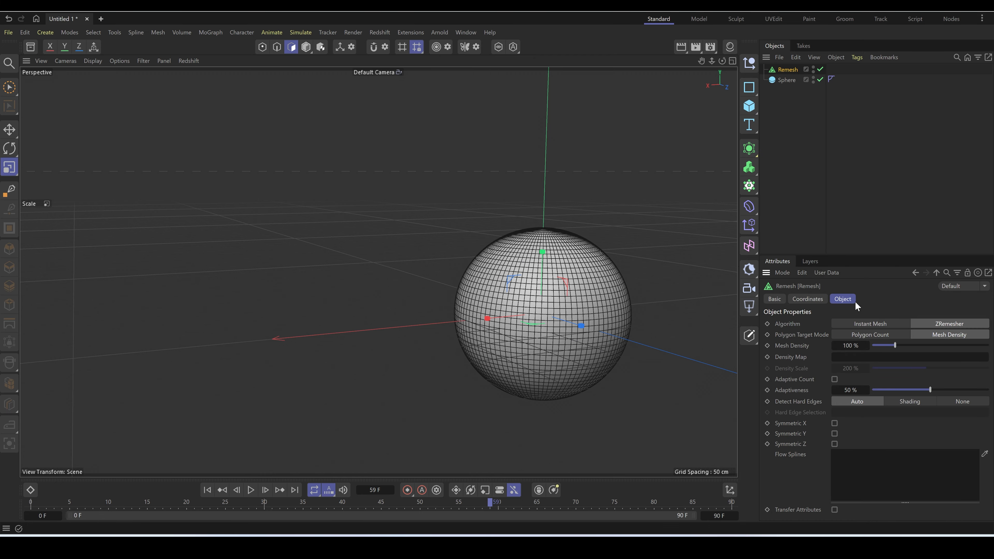
left_click_drag(780, 72, 778, 70)
left_click(776, 70)
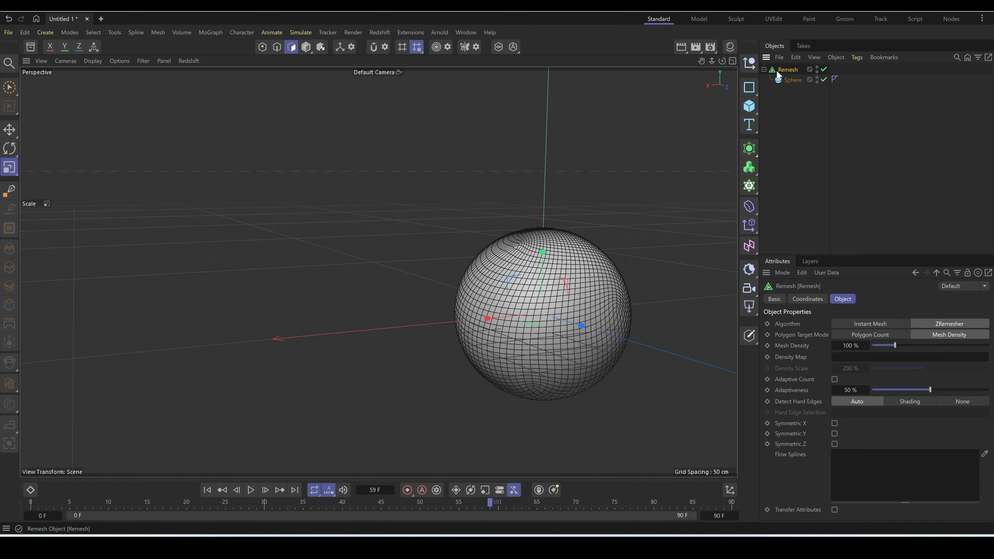
Lower the Remesh generator's mesh density below 100 % and examine the sphere's new polygon flow.
scroll(526, 267, "up", 4)
left_click_drag(527, 267, 599, 300, "alt")
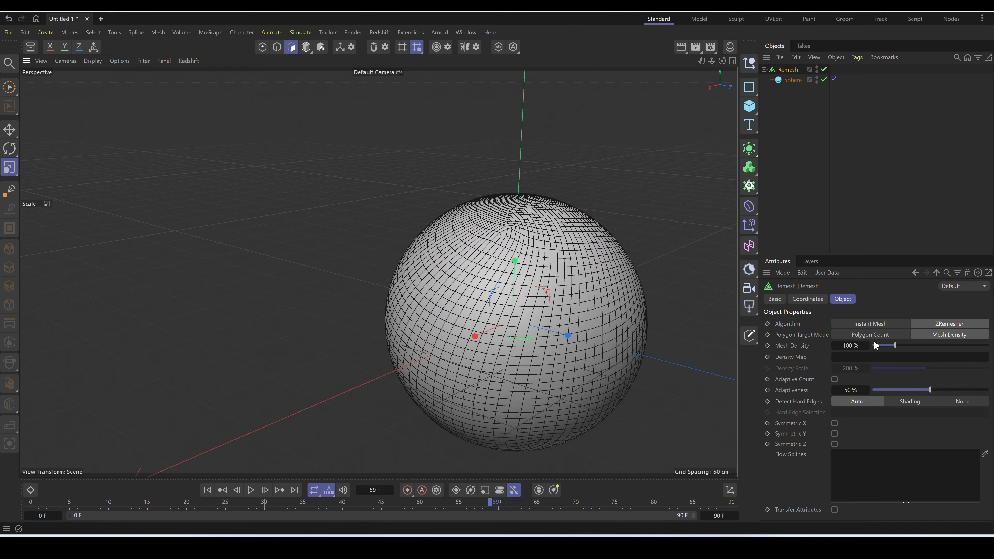
left_click(882, 346)
left_click_drag(664, 380, 396, 372, "alt")
key("h")
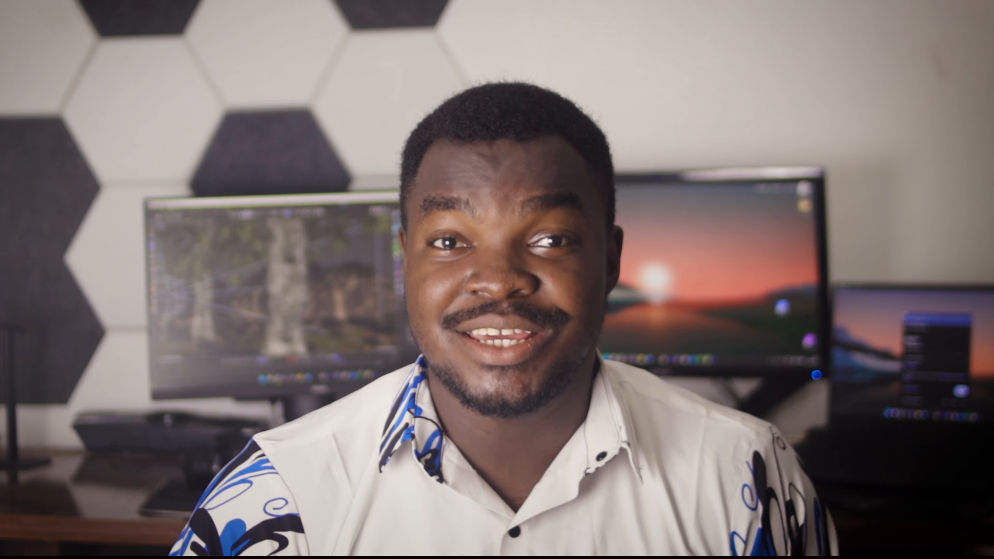